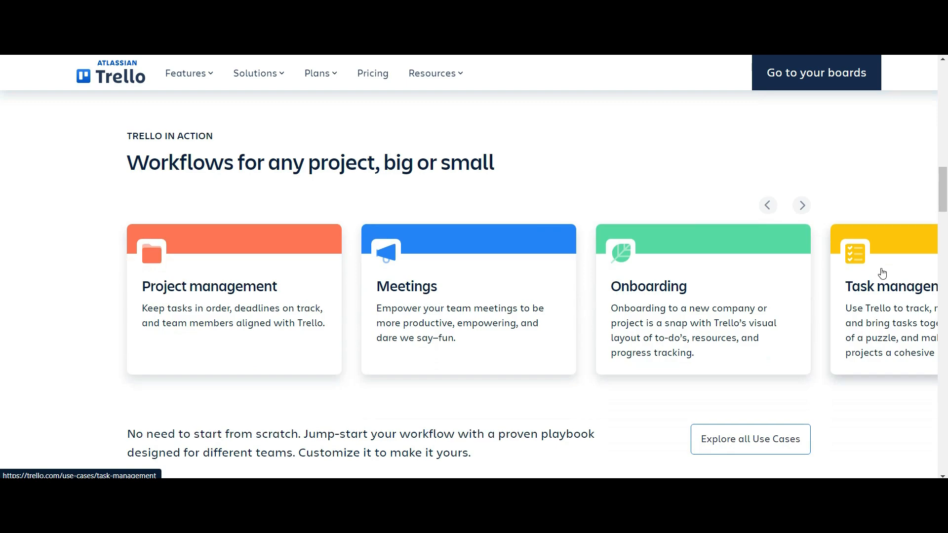
Step: Look through the Trello home page's workflow use cases and the section on project views
scroll(881, 271, "down", 1)
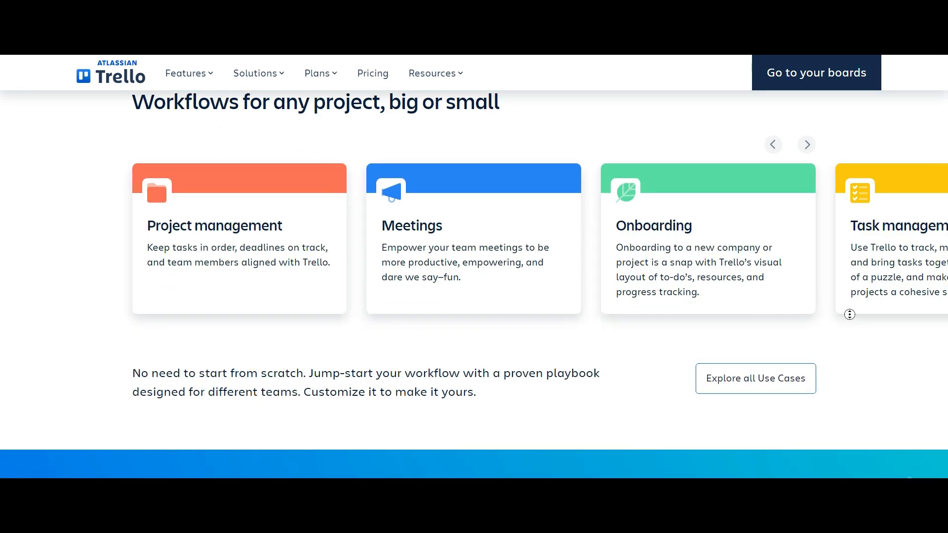
left_click_drag(845, 314, 616, 334)
left_click_drag(692, 262, 489, 277)
left_click_drag(755, 245, 721, 230)
left_click_drag(442, 229, 854, 215)
scroll(866, 267, "down", 1)
scroll(867, 262, "down", 6)
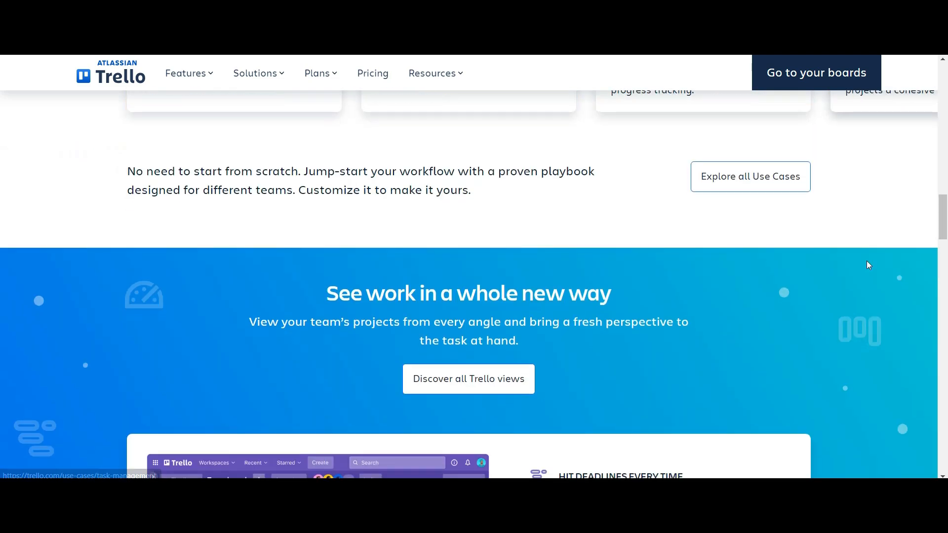
scroll(856, 278, "down", 7)
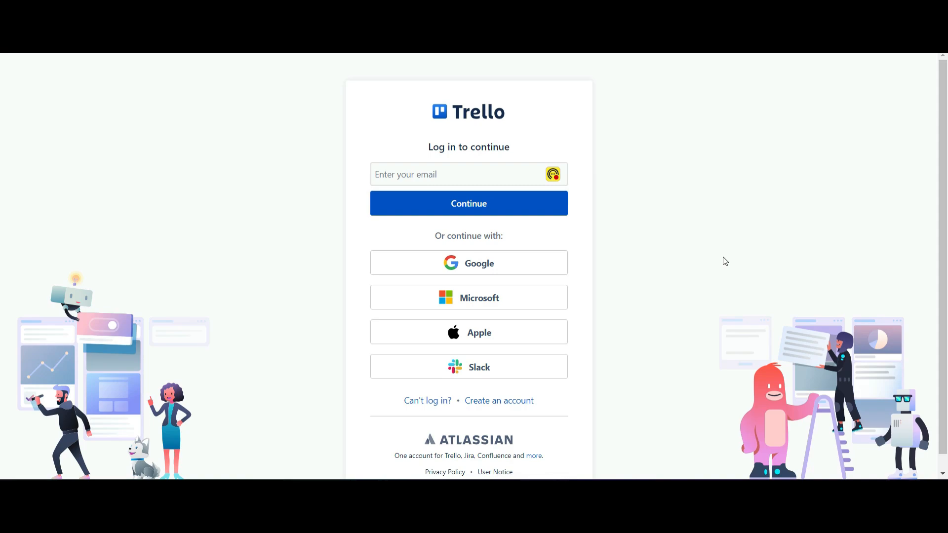
Step: Log in with Google and build the first board, naming it First Project
left_click(475, 267)
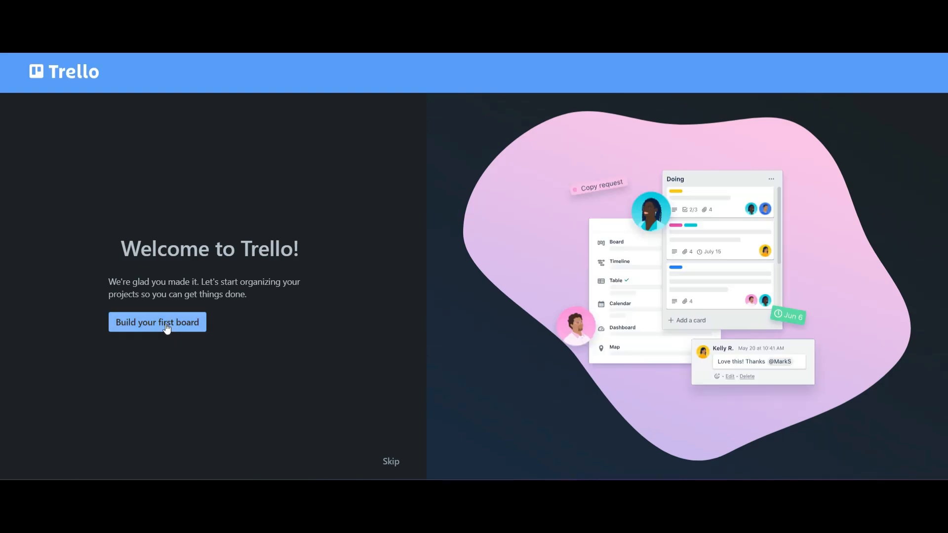
left_click(162, 324)
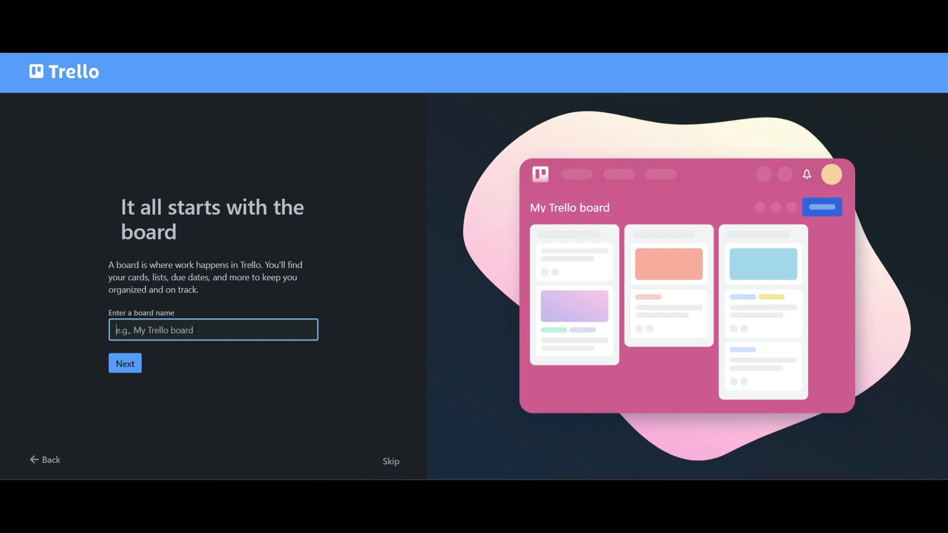
type("First pro")
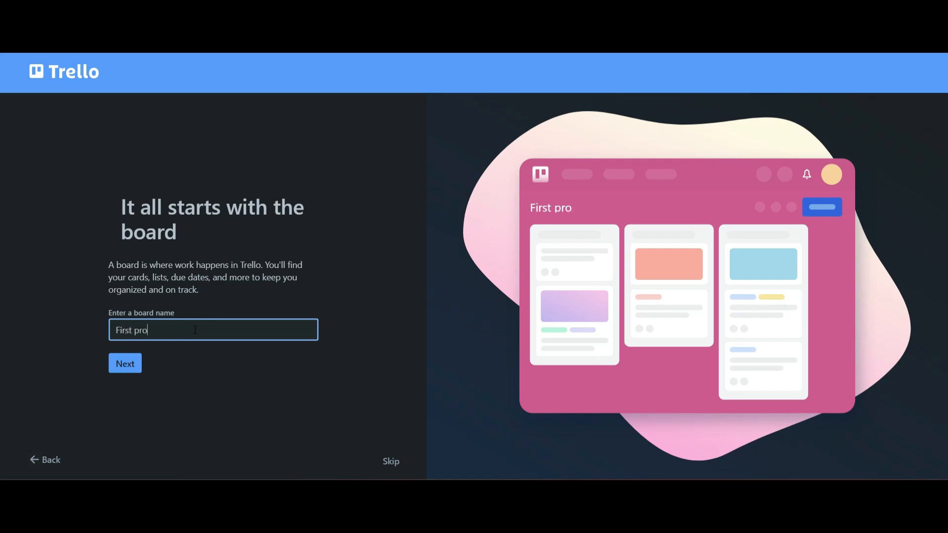
key("BackSpace")
key("BackSpace")
key("BackSpace")
type("Project")
left_click(124, 363)
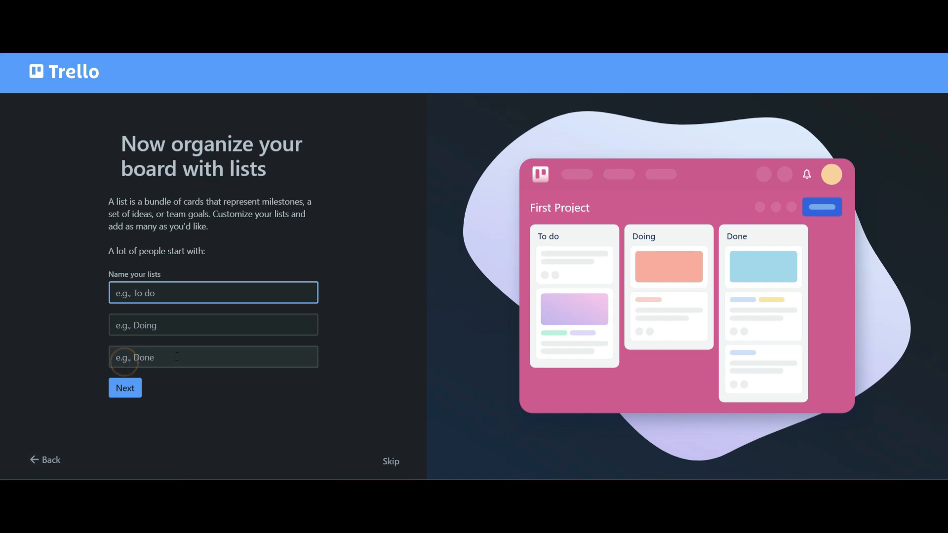
Step: Name the board's three starting lists Ideas, Actions and Progress
left_click(158, 289)
type("Ideas")
key("Tab")
type("Ac")
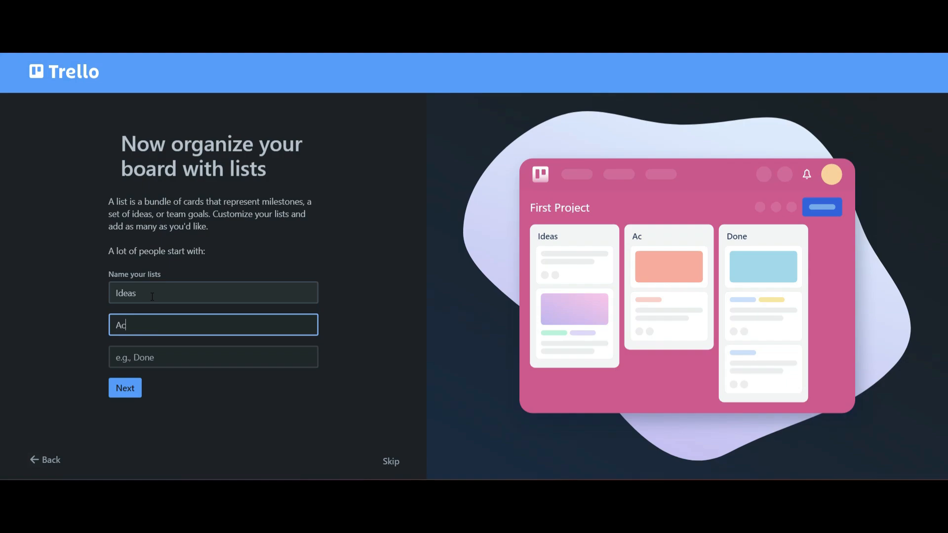
type("tions")
key("Tab")
type("Prog")
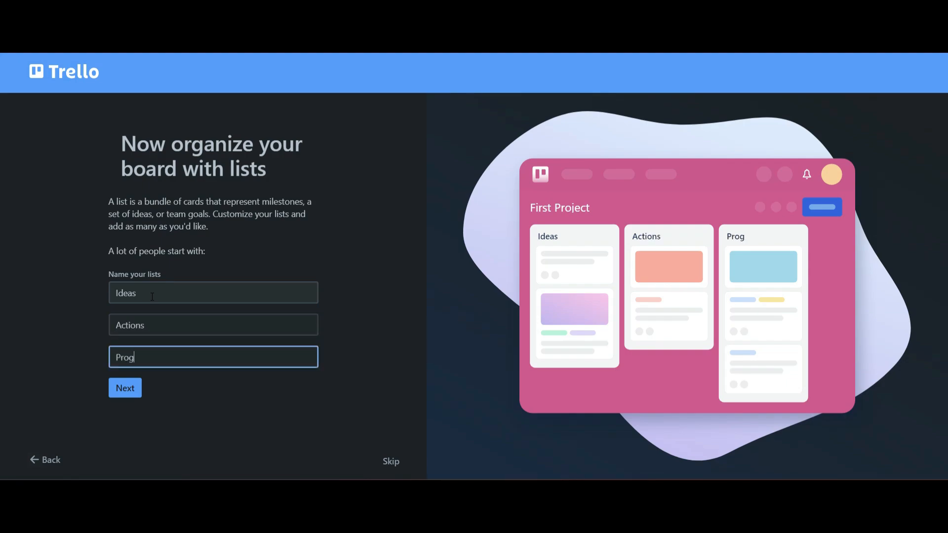
type("res")
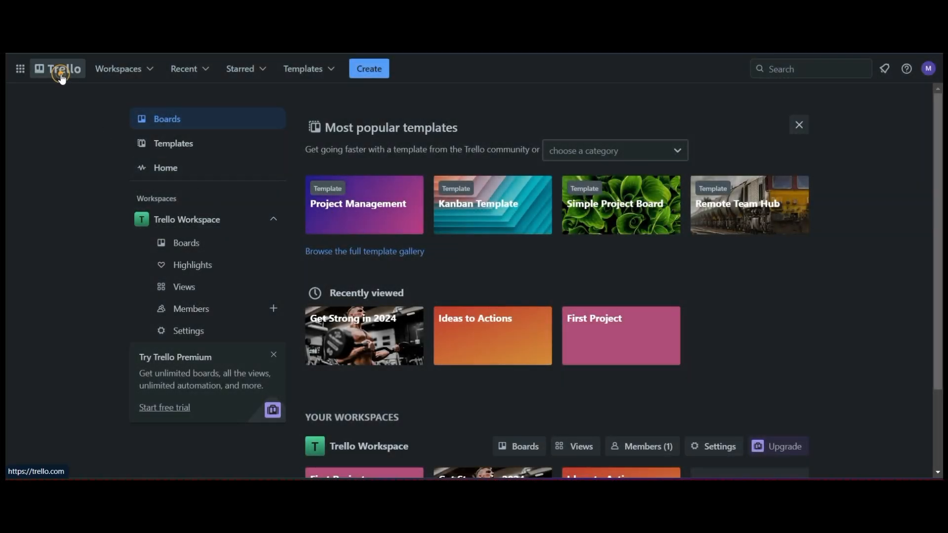
Step: Create a board titled Personal Productivity with the dark blue gradient background and Workspace visibility
left_click(365, 74)
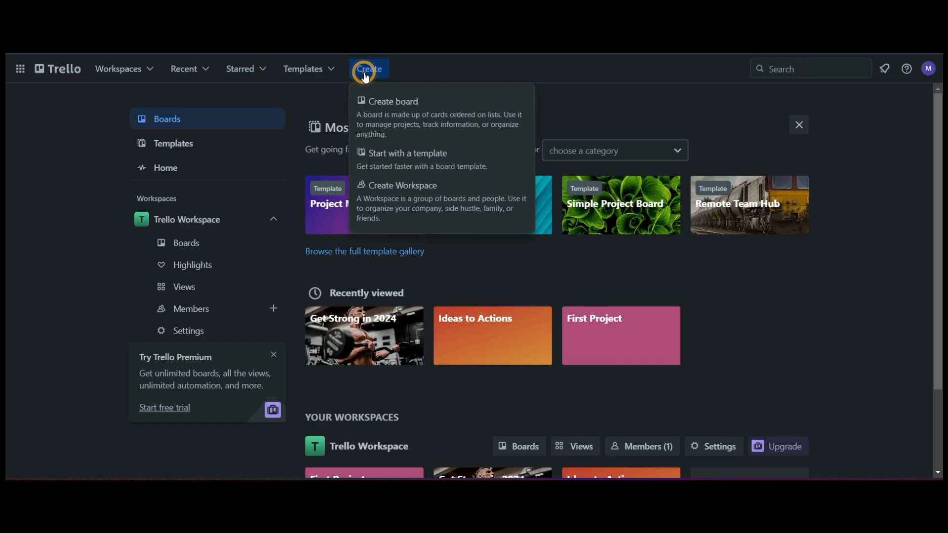
left_click(383, 101)
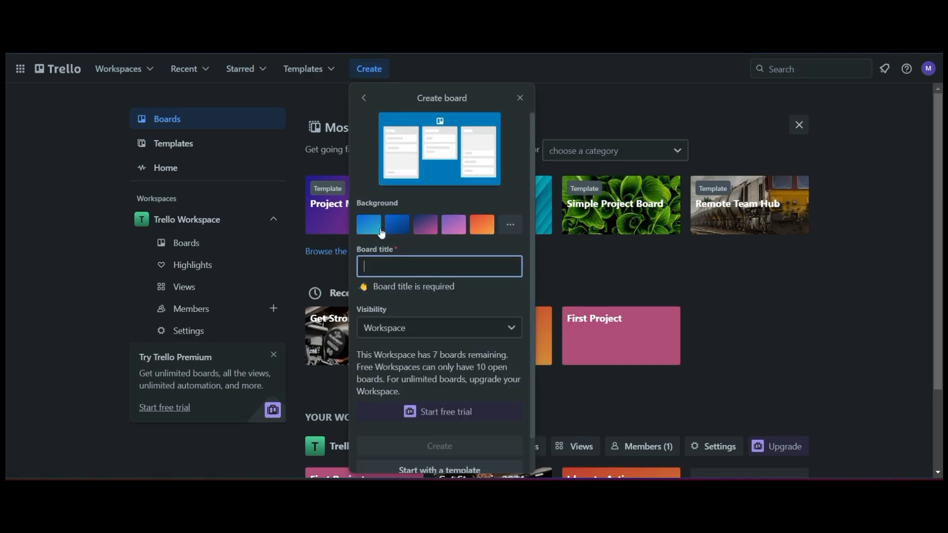
left_click(395, 223)
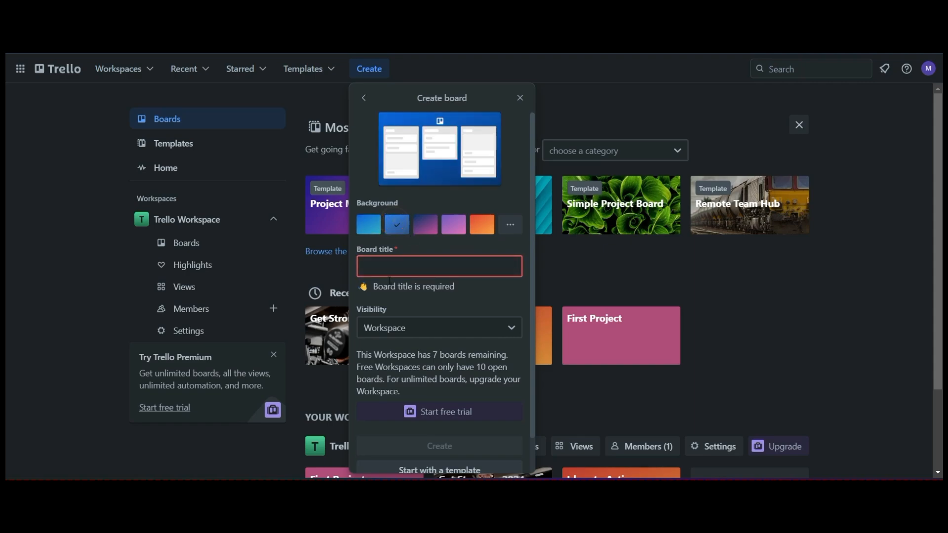
left_click(382, 265)
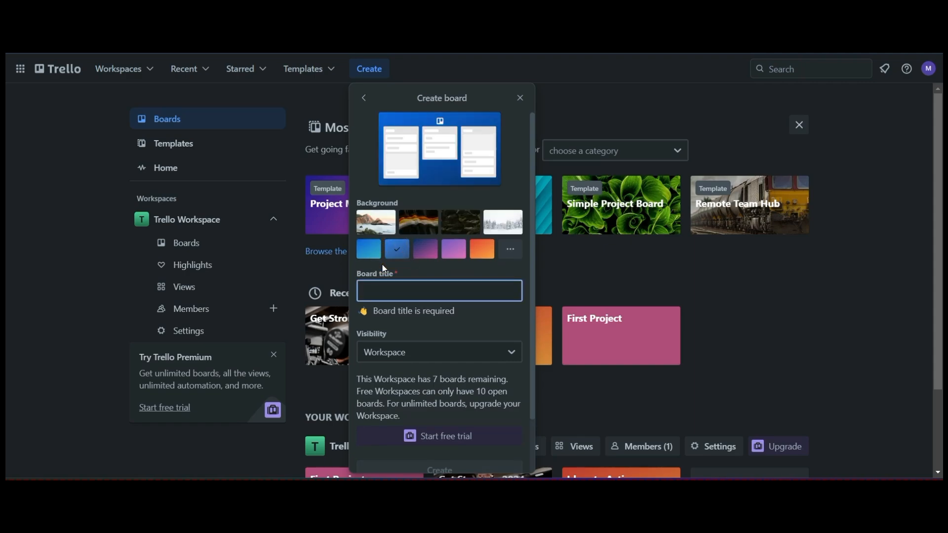
type("Persona")
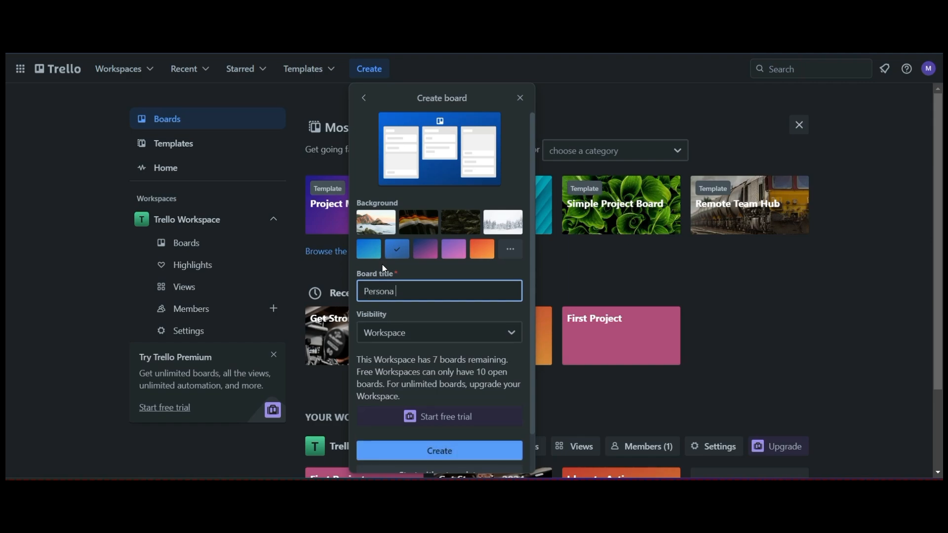
type("l Productivity")
left_click(458, 452)
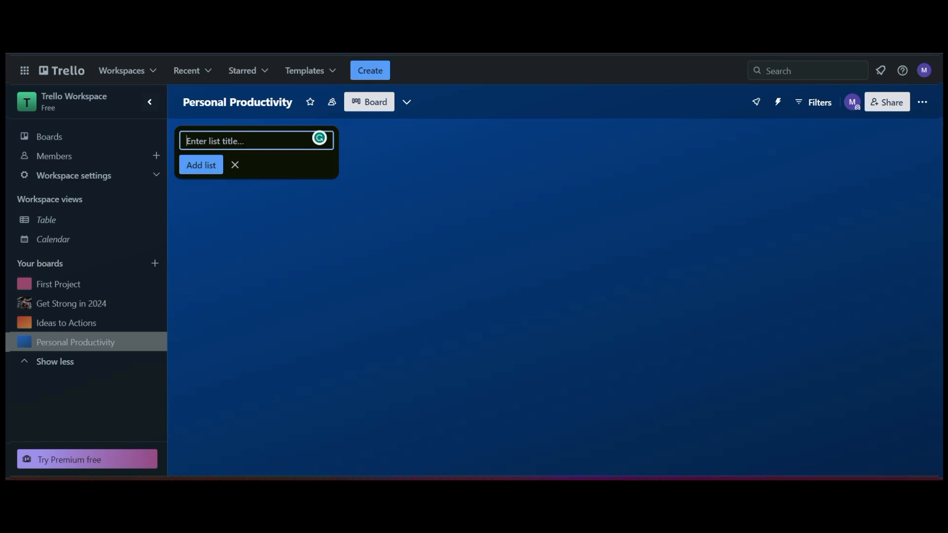
Step: Add three lists named To Do, Doing and Done to the Personal Productivity board
type("To Do")
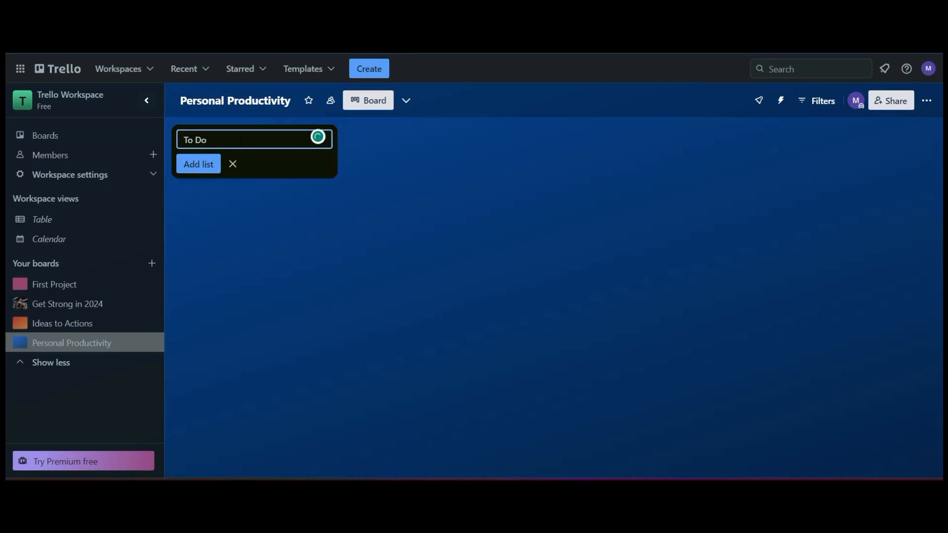
left_click(198, 165)
type("Doing")
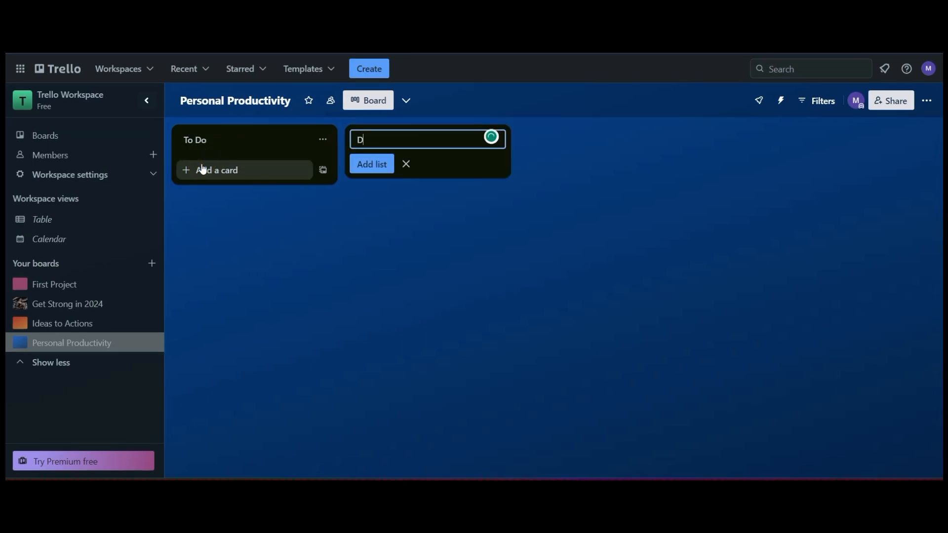
left_click(372, 164)
type("Done")
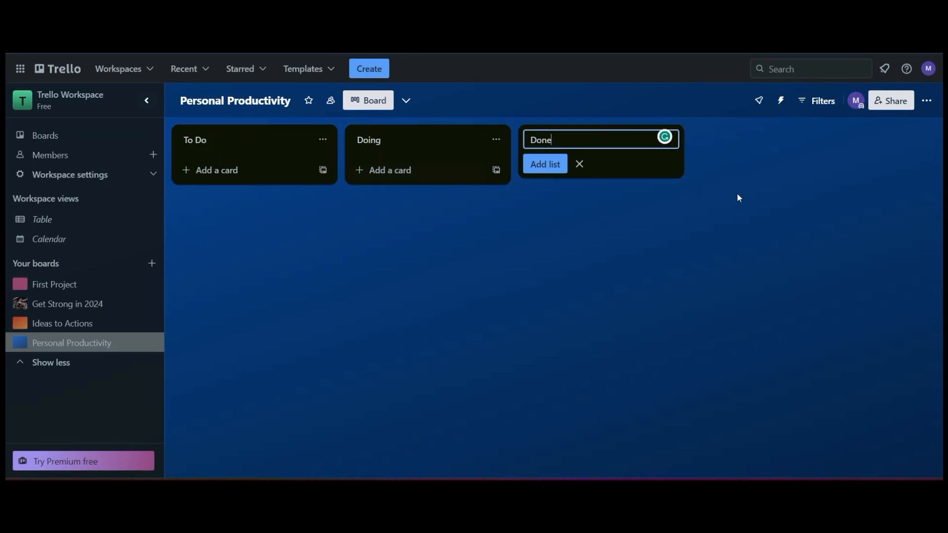
key("Return")
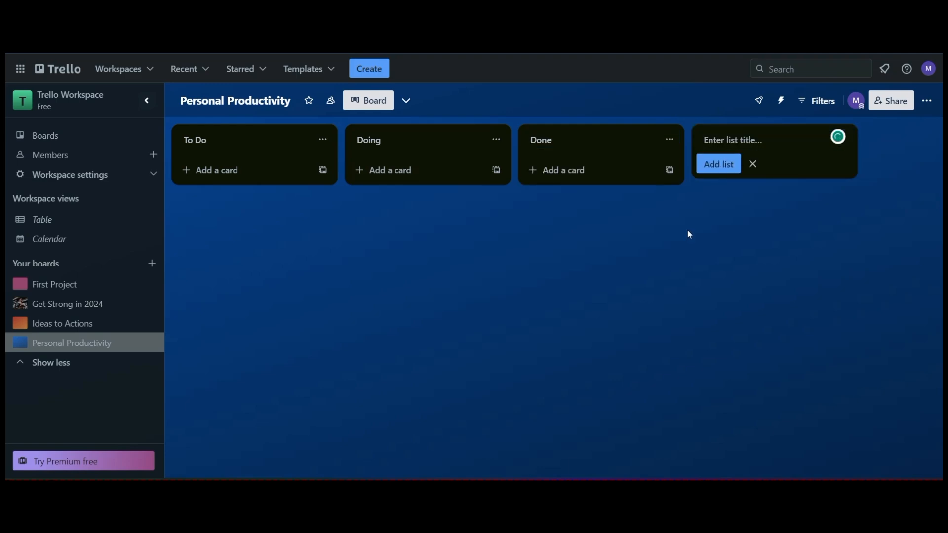
left_click(687, 231)
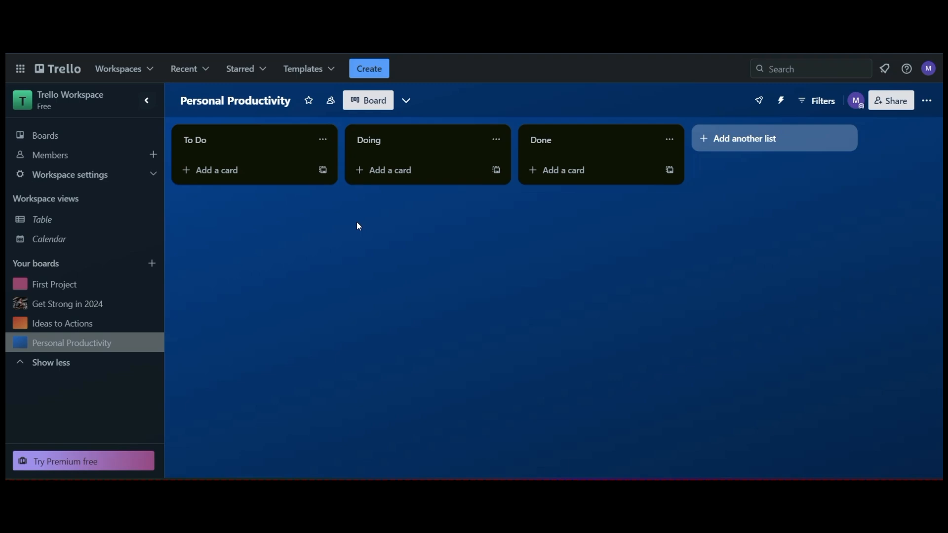
Step: Add the cards Complete Morning Routine, Workout and Complete Projects to the To Do list
left_click(225, 176)
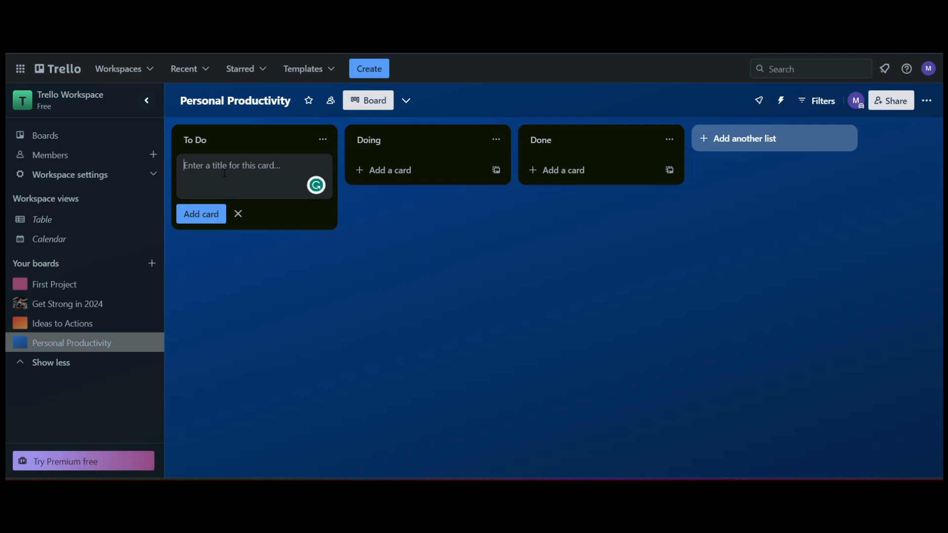
type("Complete Morning Routine")
key("Return")
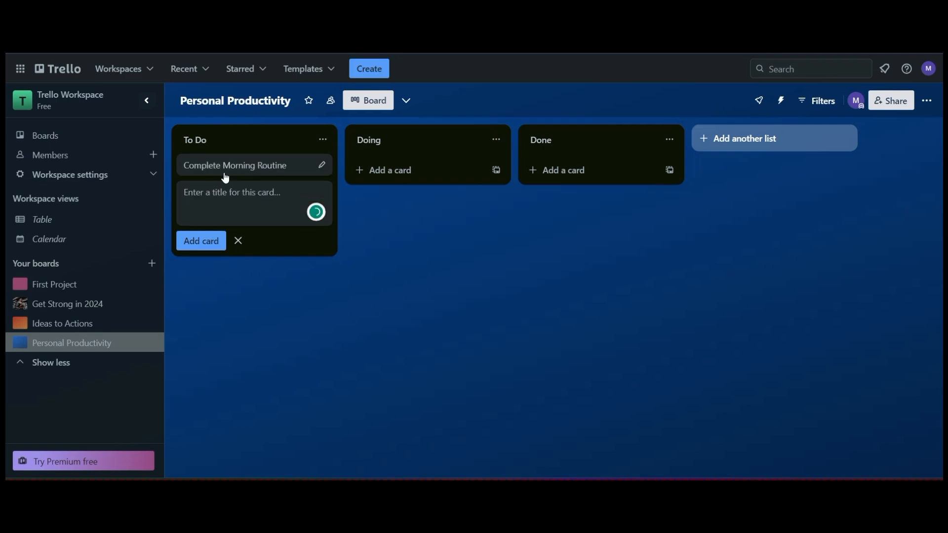
type("Wok")
key("BackSpace")
type("rkout")
key("Return")
type("Comple")
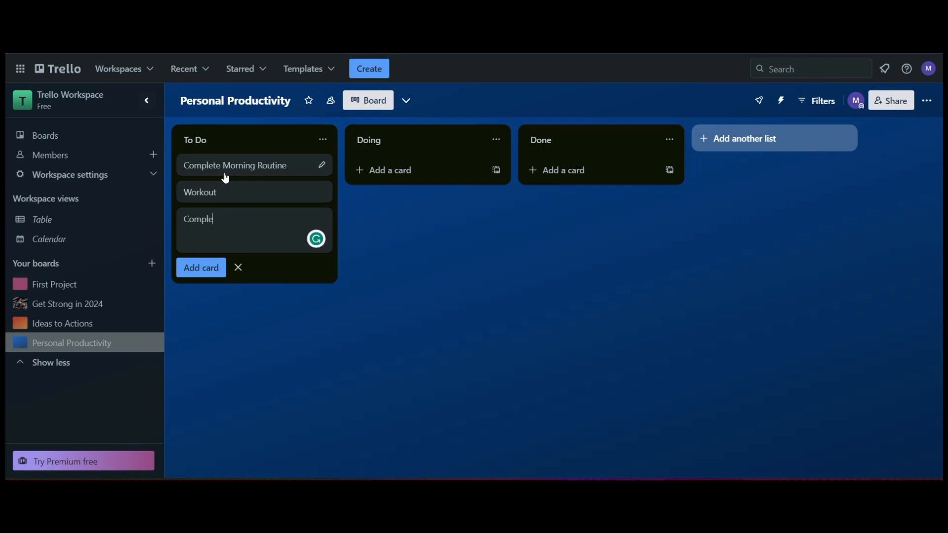
type("te Projects")
Step: Move the Workout card to Done and back to To Do, placing Complete Morning Routine above it
left_click_drag(229, 192, 582, 173)
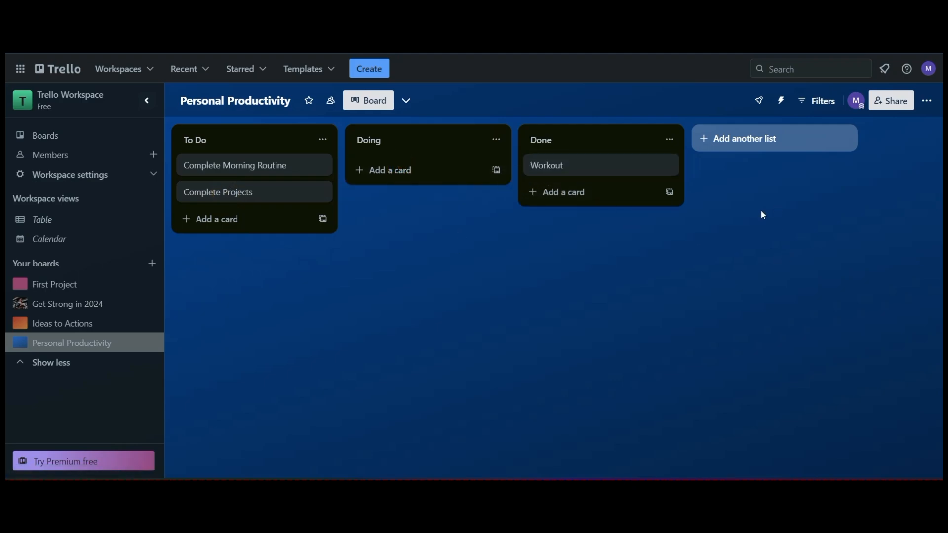
left_click_drag(576, 167, 246, 173)
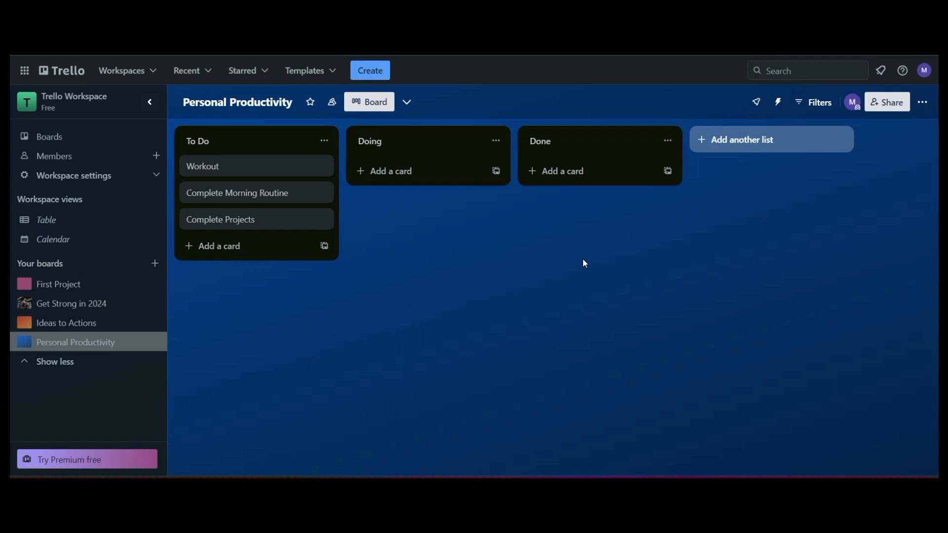
left_click_drag(256, 191, 243, 164)
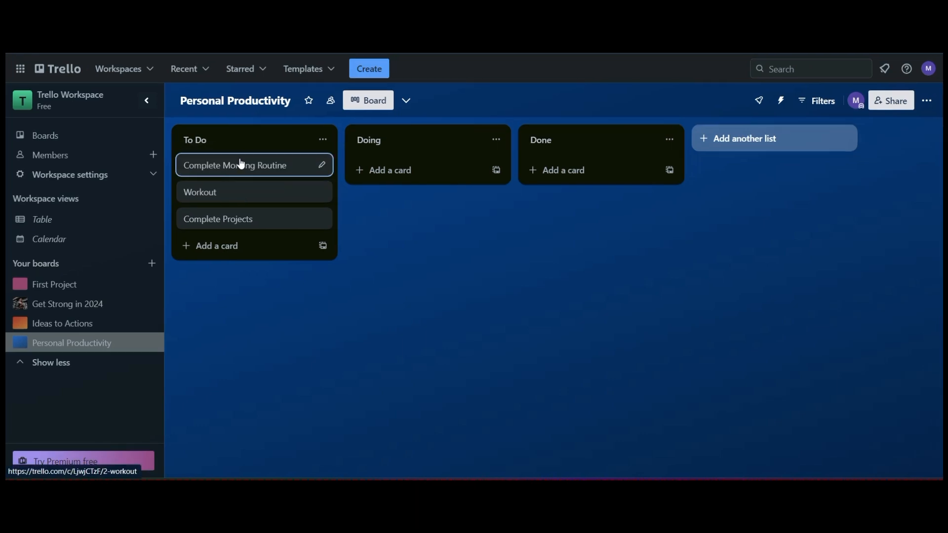
Step: Give the Complete Morning Routine card the description "Complete my morning routine. This will help me to stay balanced and healthy."
left_click(238, 168)
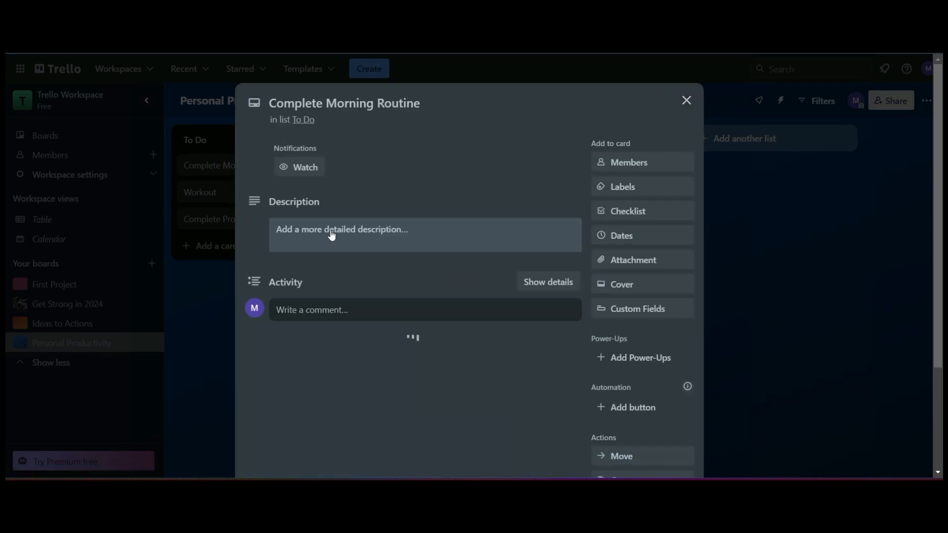
left_click(328, 233)
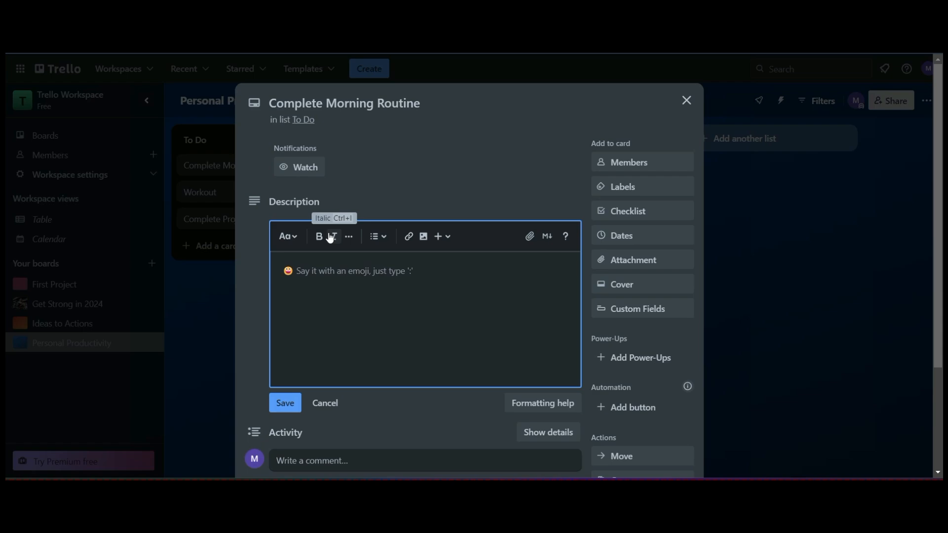
type("Co")
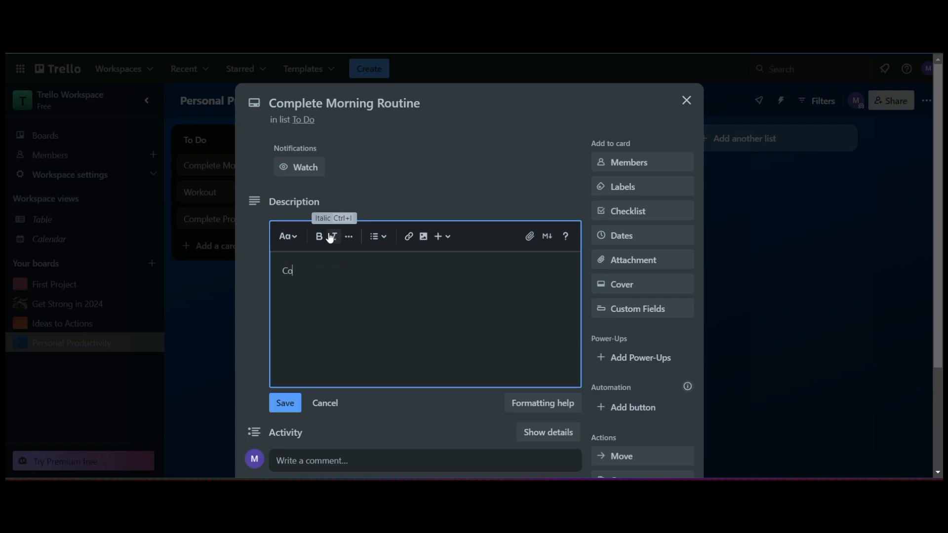
type("mplete my morning routine. This will help me to stay balanced and healthy.")
left_click(289, 400)
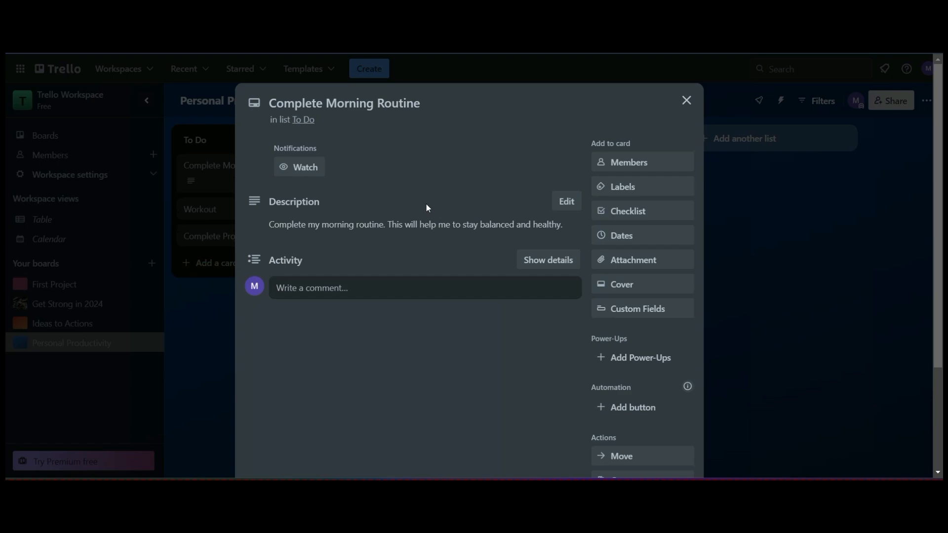
Step: Add a checklist titled Morning Routine to the Complete Morning Routine card
left_click(623, 210)
type("M")
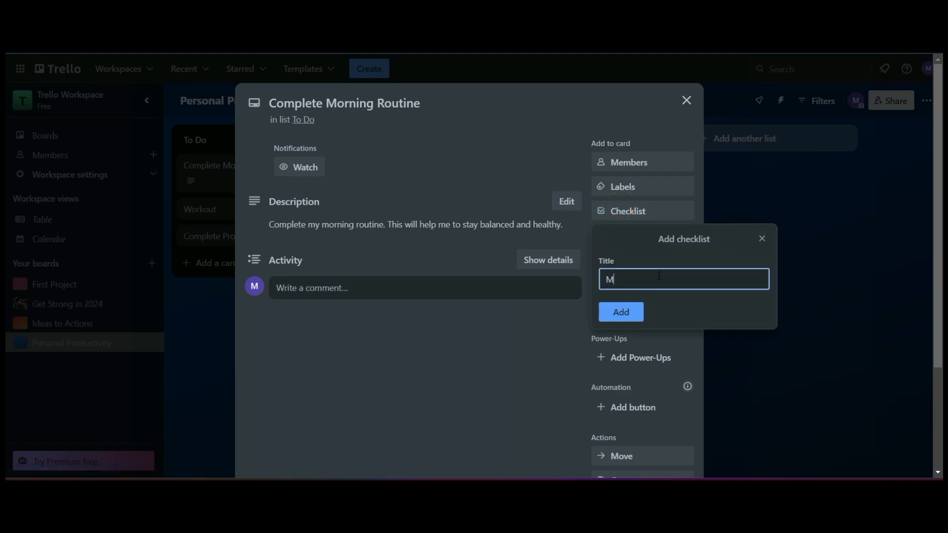
type("orning routine")
key("BackSpace")
key("BackSpace")
key("BackSpace")
type("outiine")
left_click(621, 312)
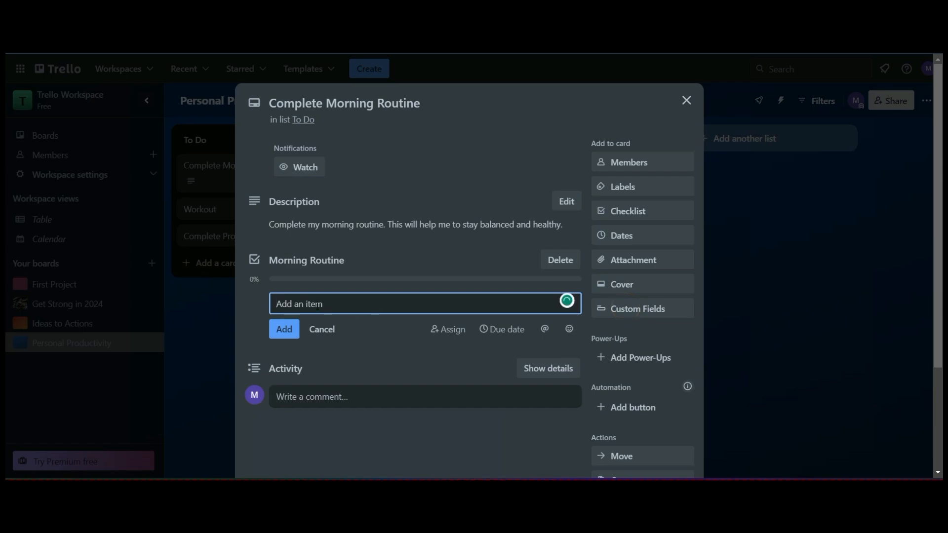
Step: Add the items Coffee and Meditation to the Morning Routine checklist
type("Coffee")
key("Return")
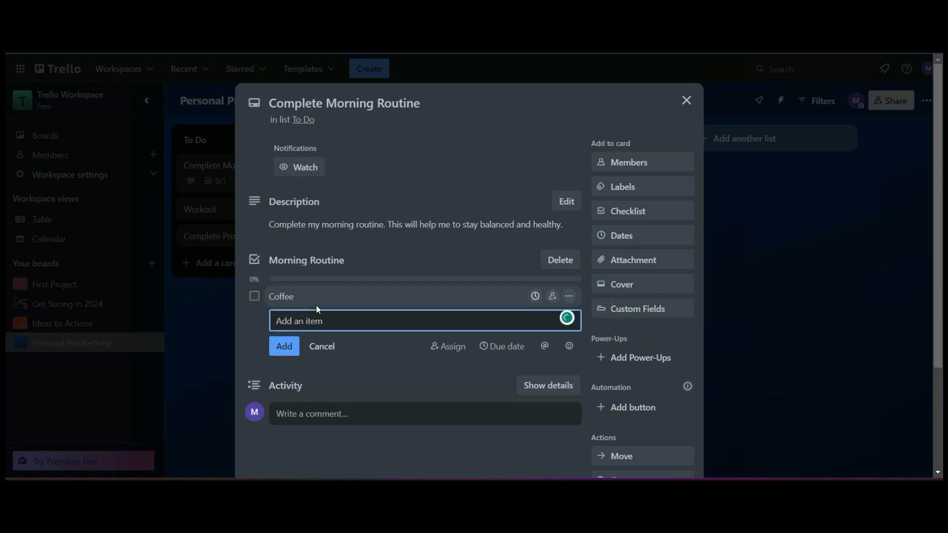
type("Meditation")
key("Return")
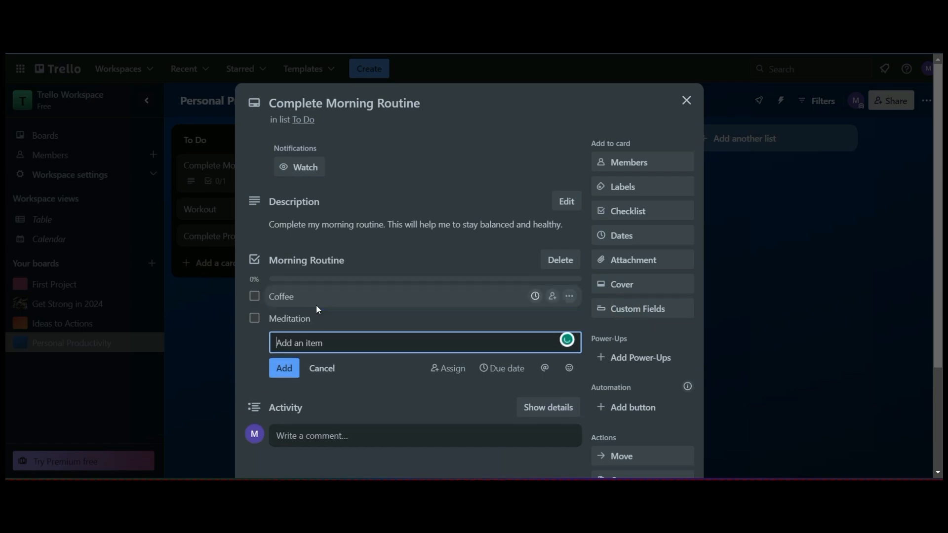
Step: Add the items Reading, Writing and 30 minute Jog to the Morning Routine checklist
type("Reading")
key("Return")
type("Writing")
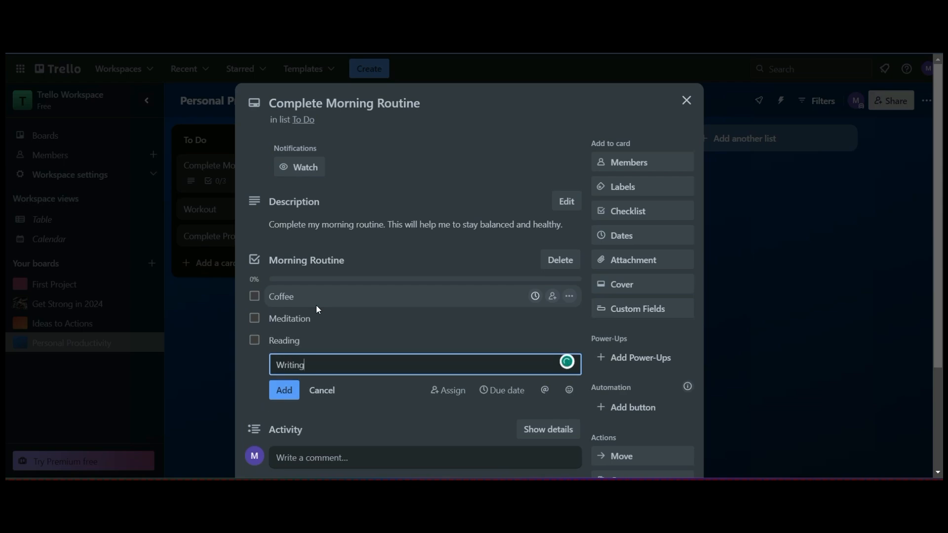
key("Return")
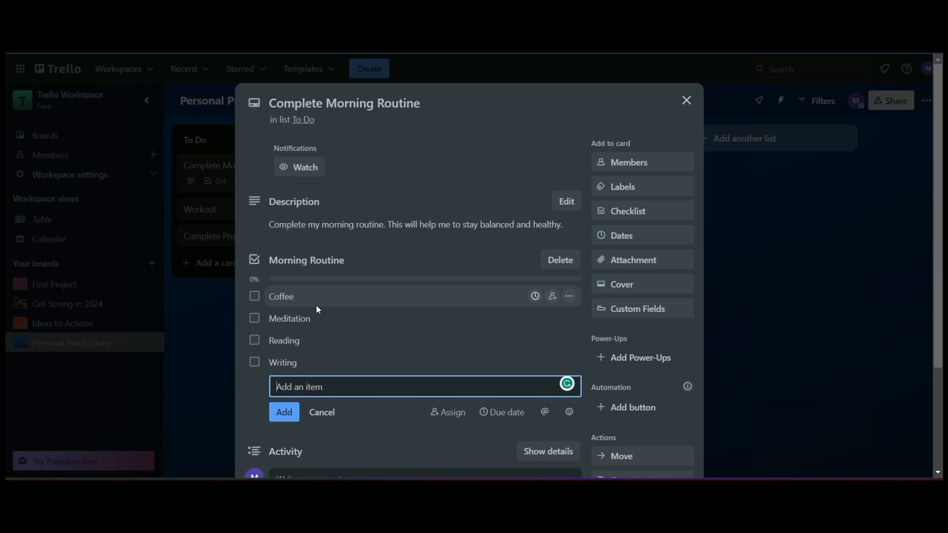
type("30 minute Jog")
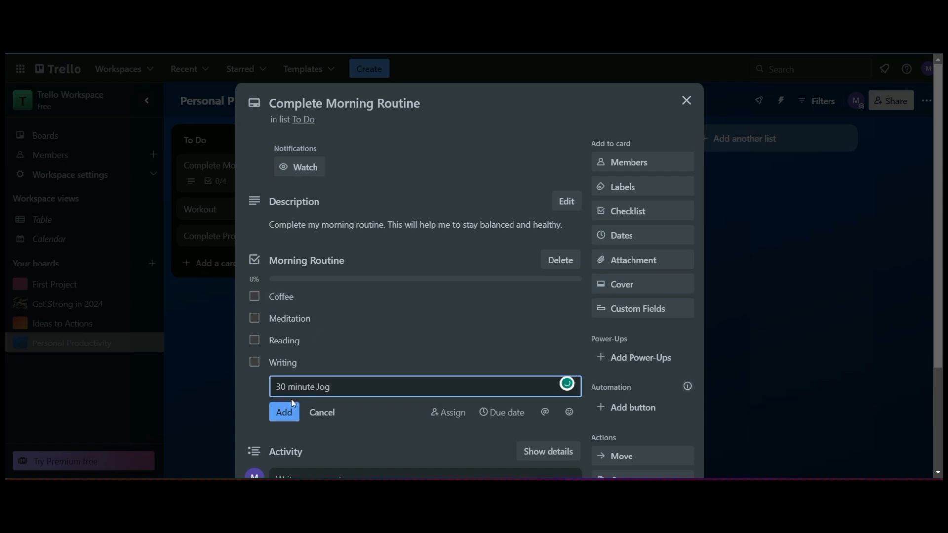
left_click(284, 413)
scroll(462, 266, "down", 1)
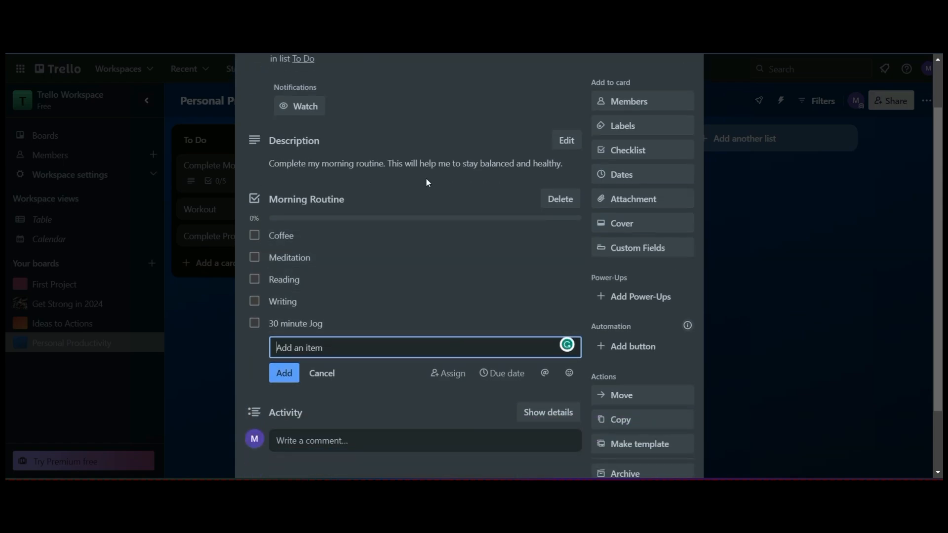
scroll(445, 314, "up", 1)
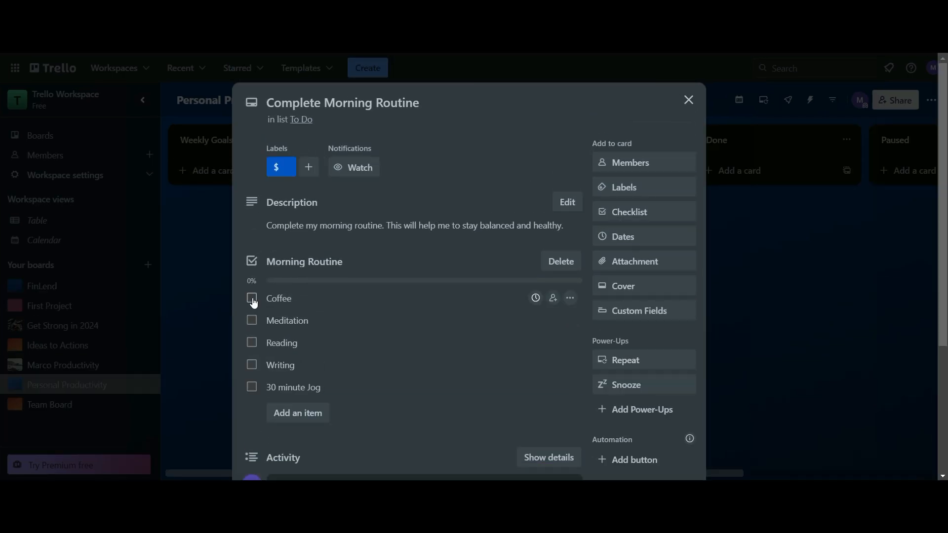
Step: Mark Coffee, Meditation, Reading, Writing and 30 minute Jog as complete in the Morning Routine checklist
left_click(252, 298)
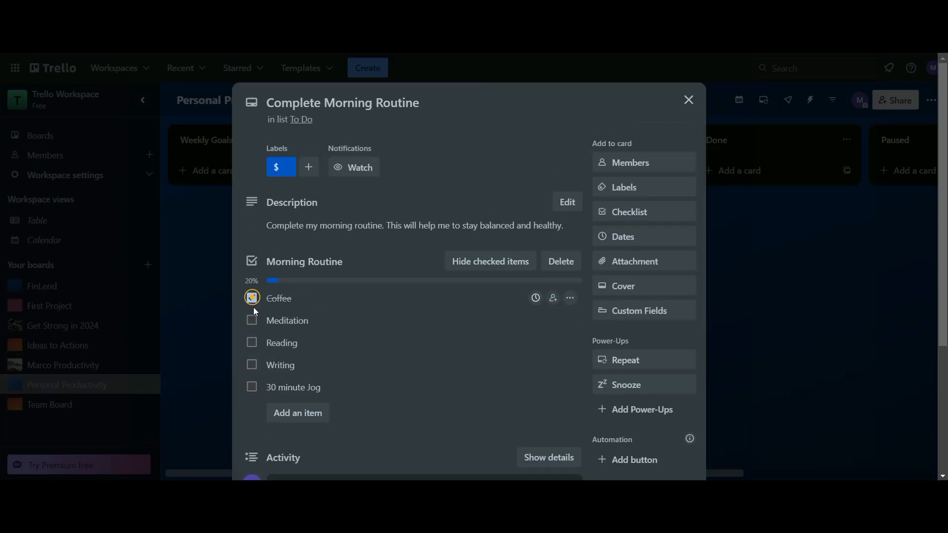
left_click(252, 322)
left_click(252, 343)
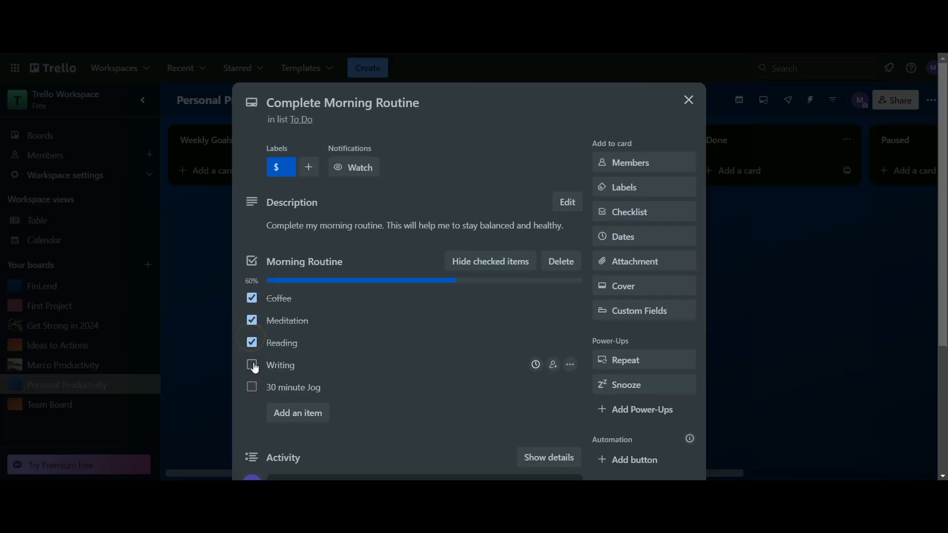
left_click(252, 365)
left_click(252, 389)
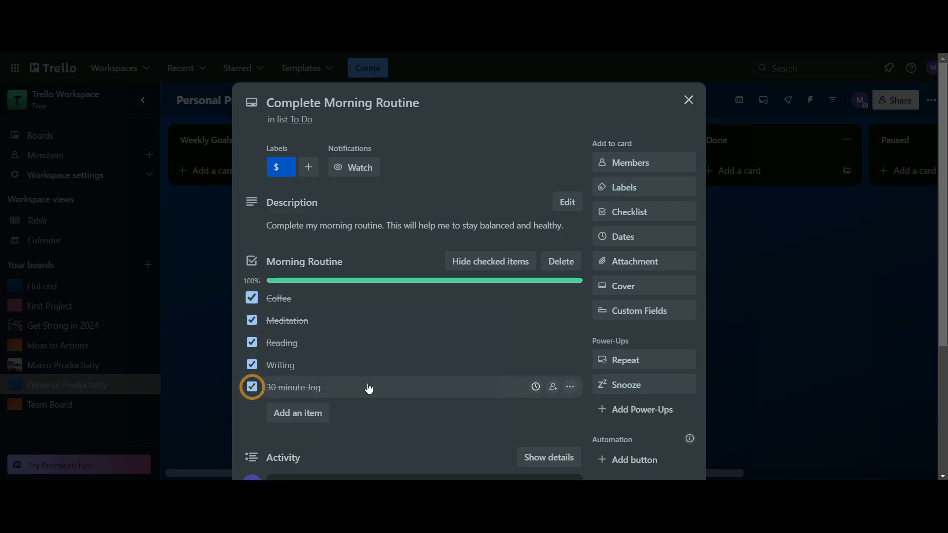
left_click(745, 284)
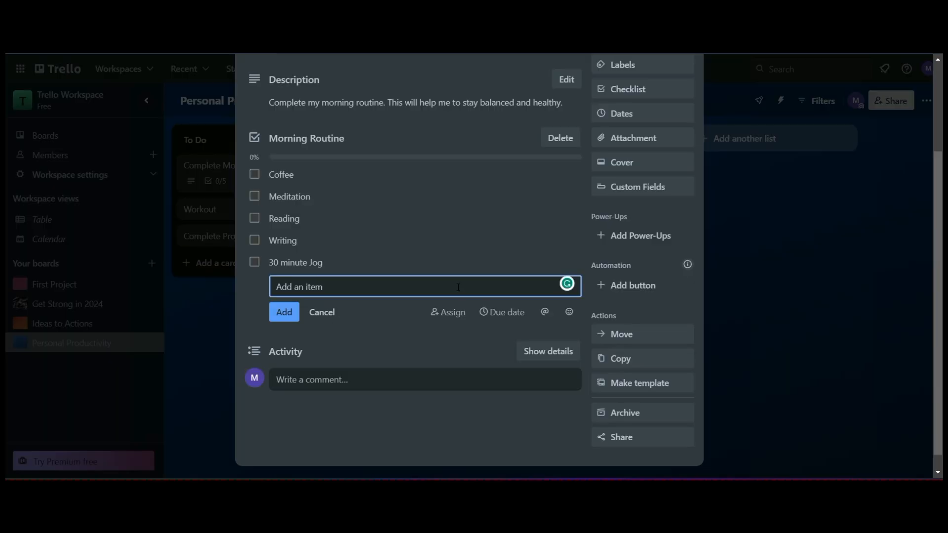
Step: Assign the orange label to the Complete Morning Routine card and title that label Urgent
scroll(302, 139, "up", 2)
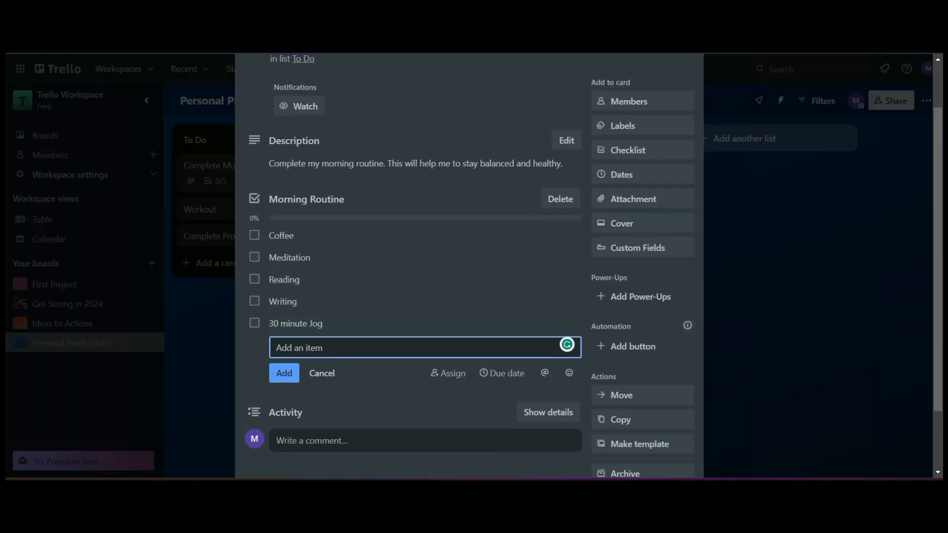
left_click(625, 125)
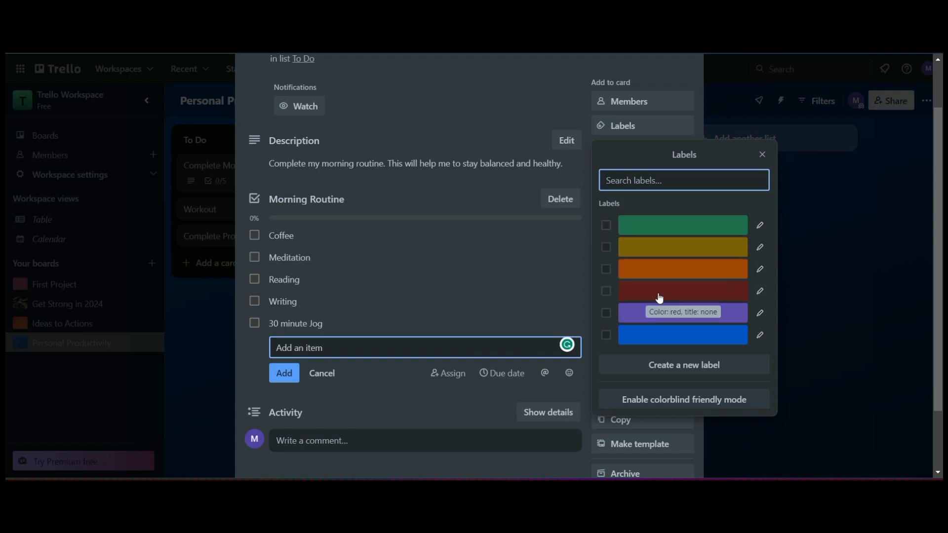
left_click(656, 269)
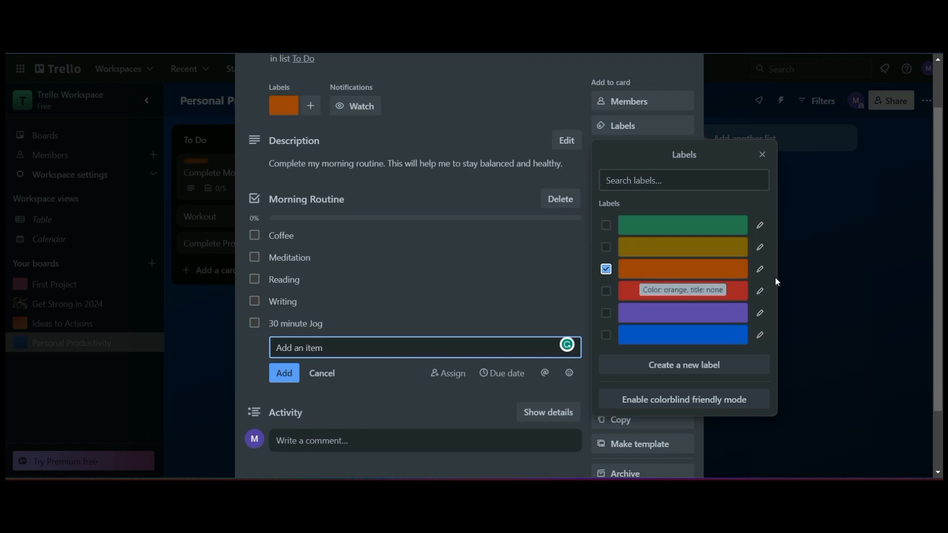
left_click(761, 270)
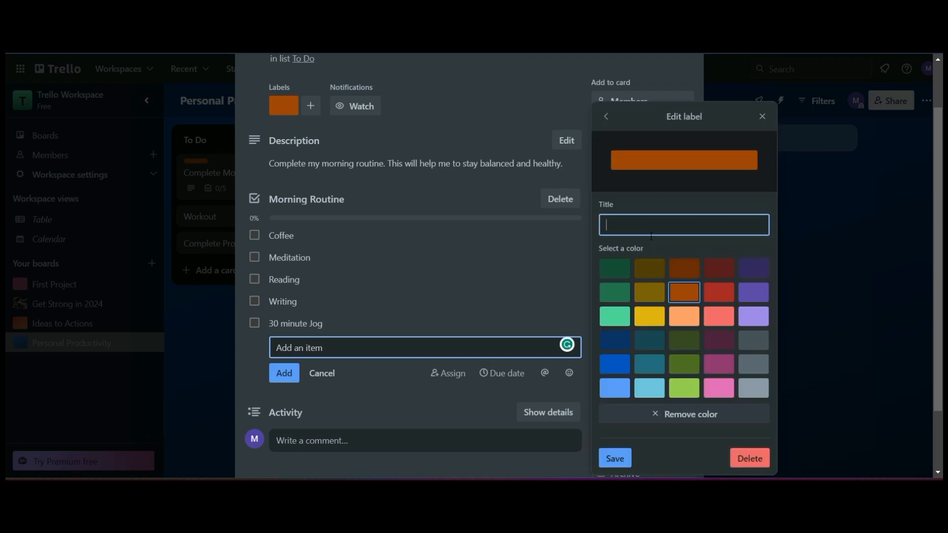
type("Urgen")
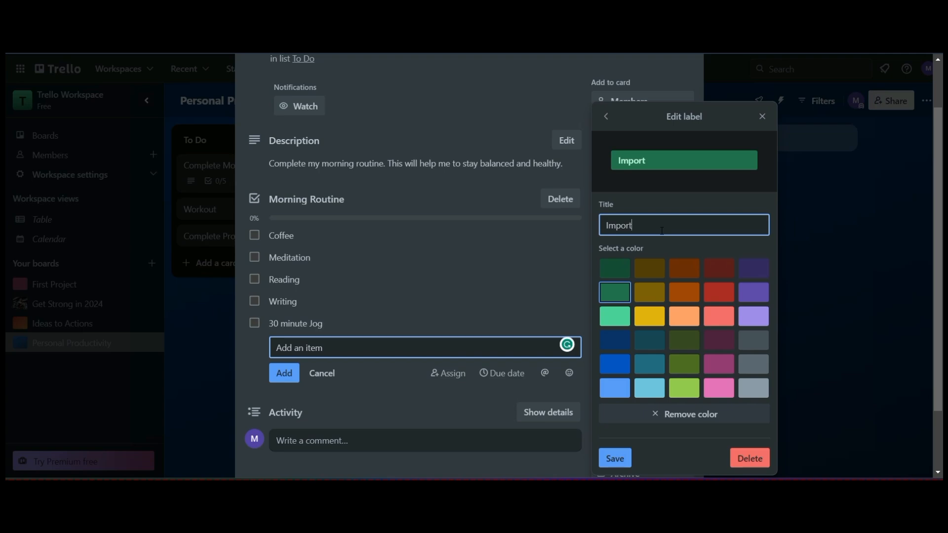
Step: Title the green label Important and the blue label $
type("ant")
key("Return")
left_click(761, 335)
type("$")
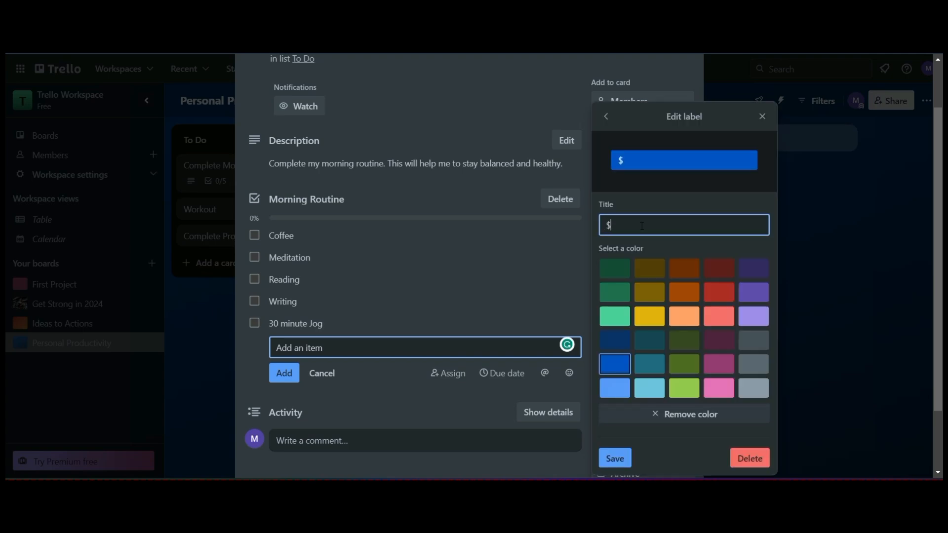
left_click(615, 458)
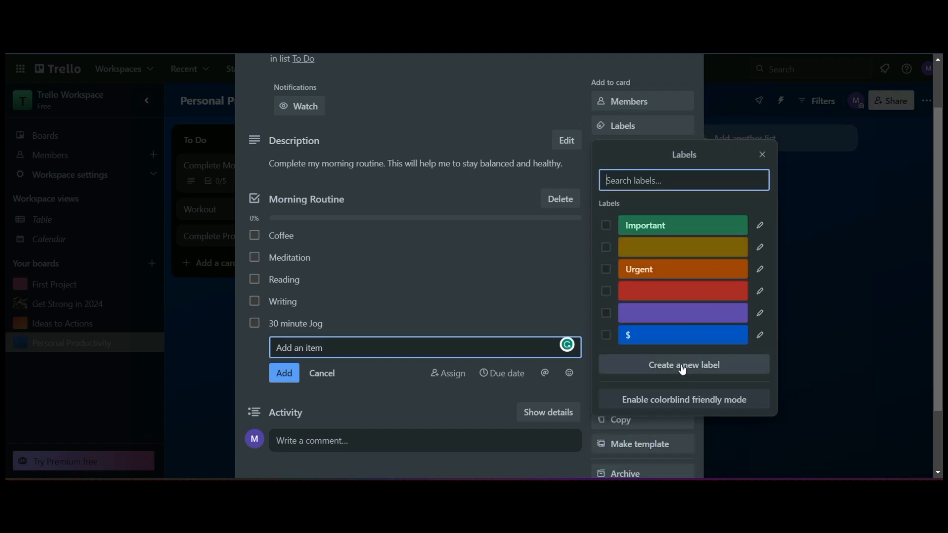
Step: Create labels titled $$ and $$$, and set the $$$ label's color to blue
left_click(681, 364)
left_click(618, 459)
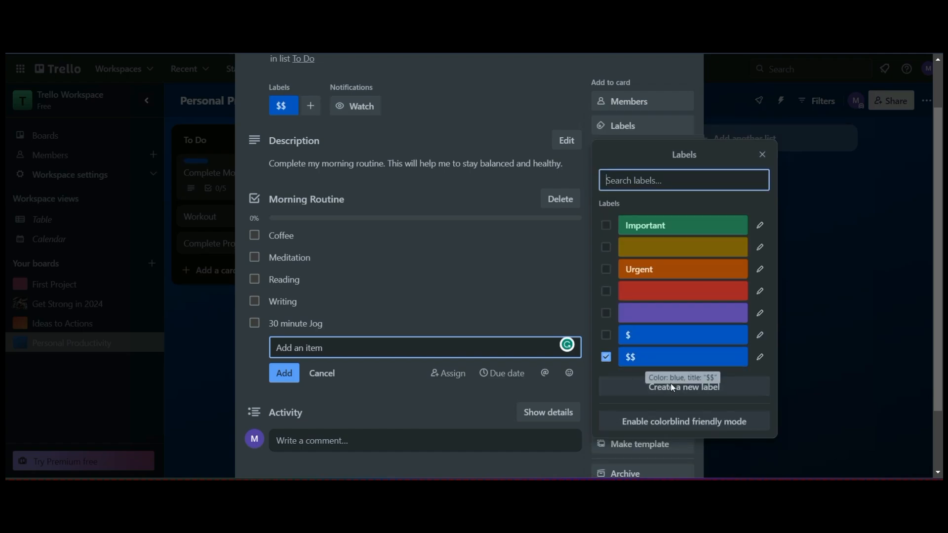
left_click(671, 385)
type("$$$")
left_click(619, 459)
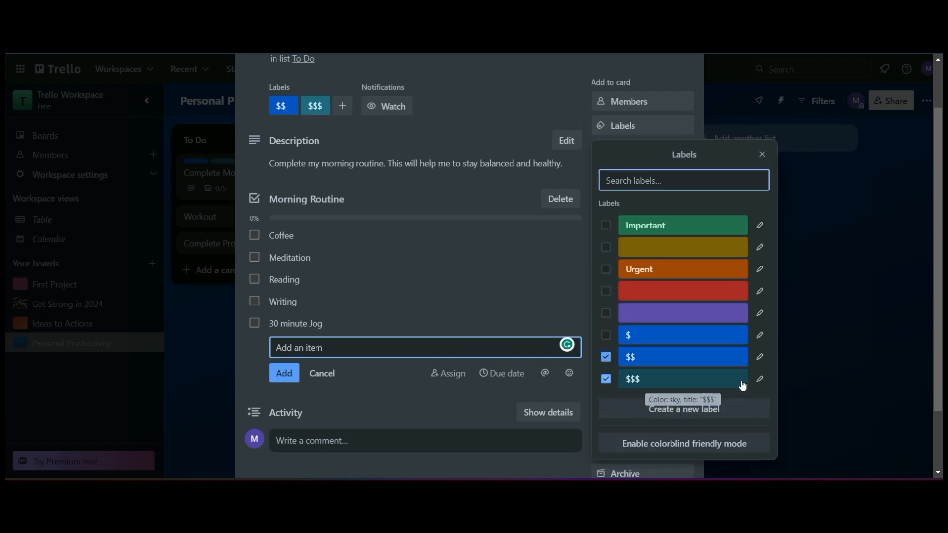
left_click(761, 380)
left_click(615, 364)
left_click(620, 458)
Step: Create another blue label titled $$$$
left_click(684, 409)
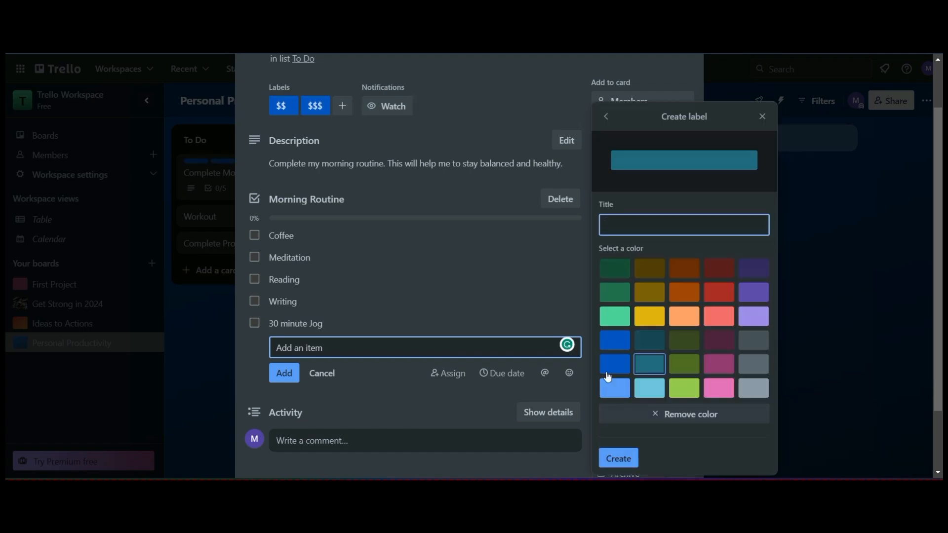
left_click(615, 364)
left_click(631, 225)
type("$$$$")
left_click(618, 458)
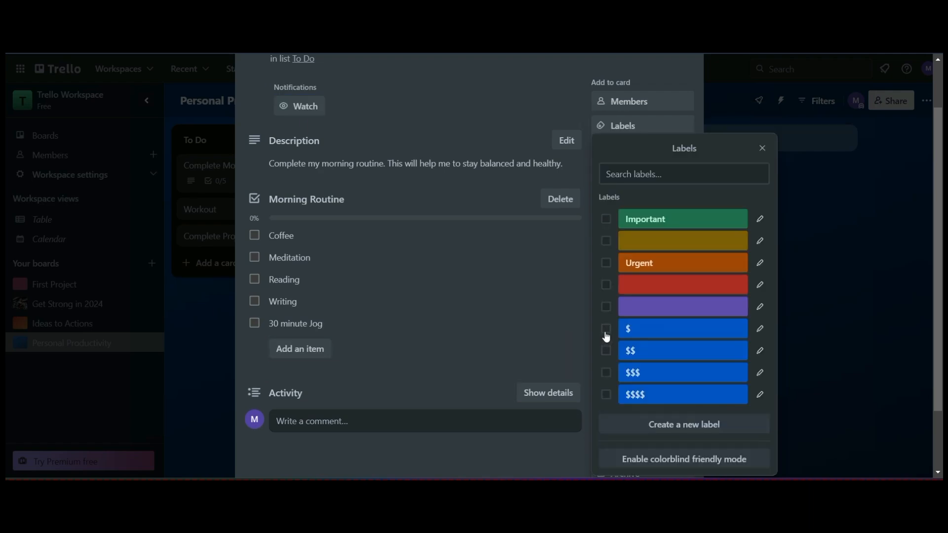
Step: Assign the $ label to the Complete Morning Routine card and close the card
left_click(606, 330)
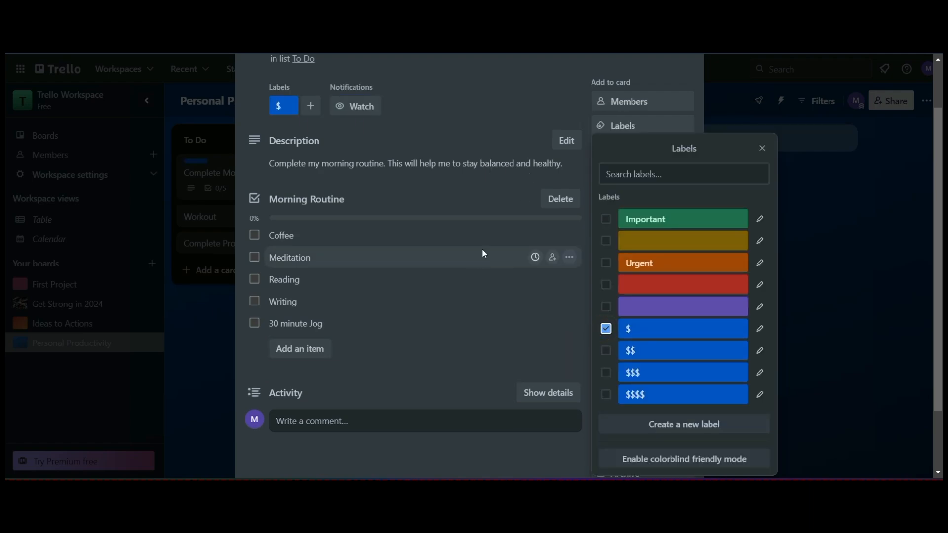
left_click(525, 93)
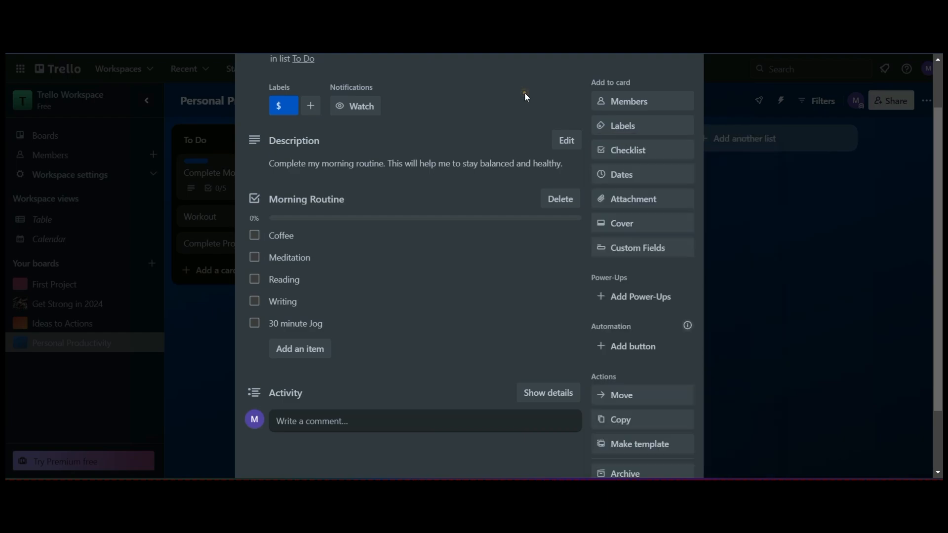
left_click(764, 248)
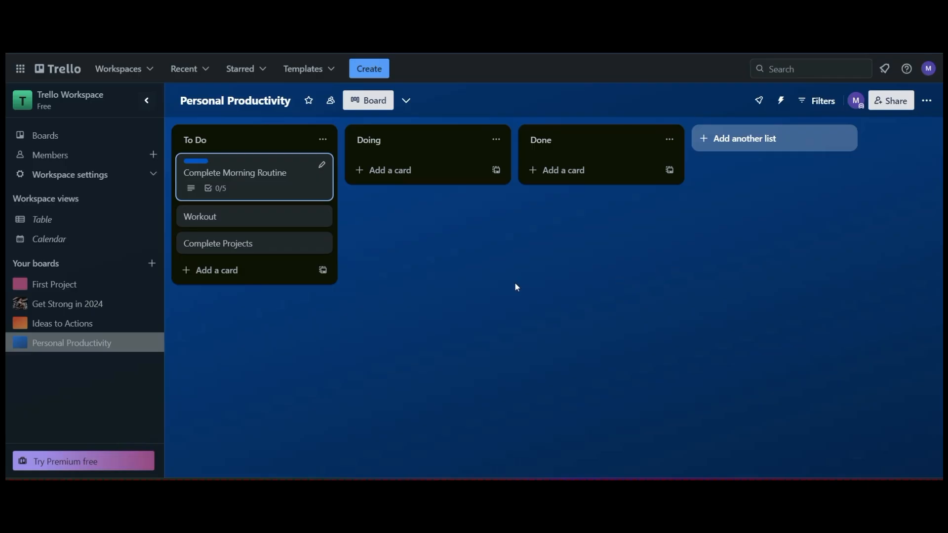
Step: Give the Workout card the description "Gym workouts will keep me healthy and strong."
left_click(243, 220)
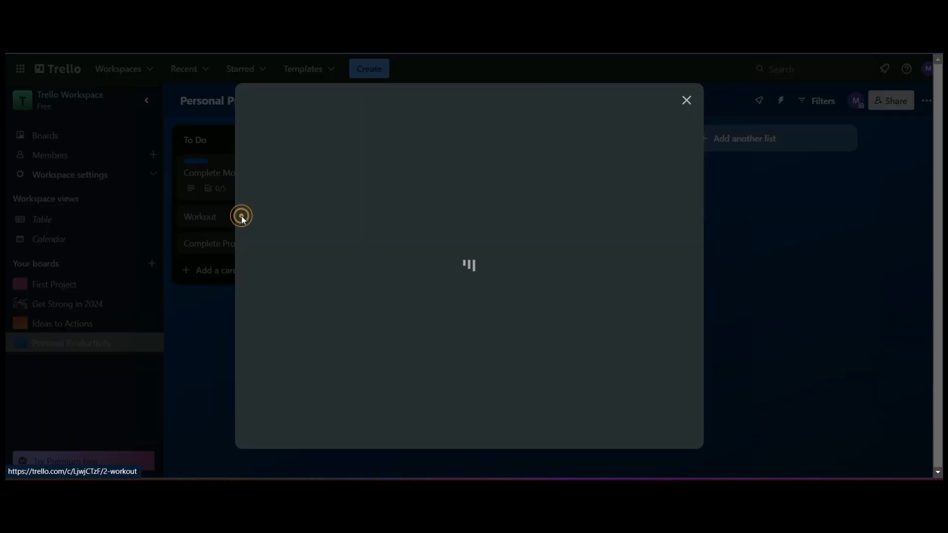
left_click(399, 232)
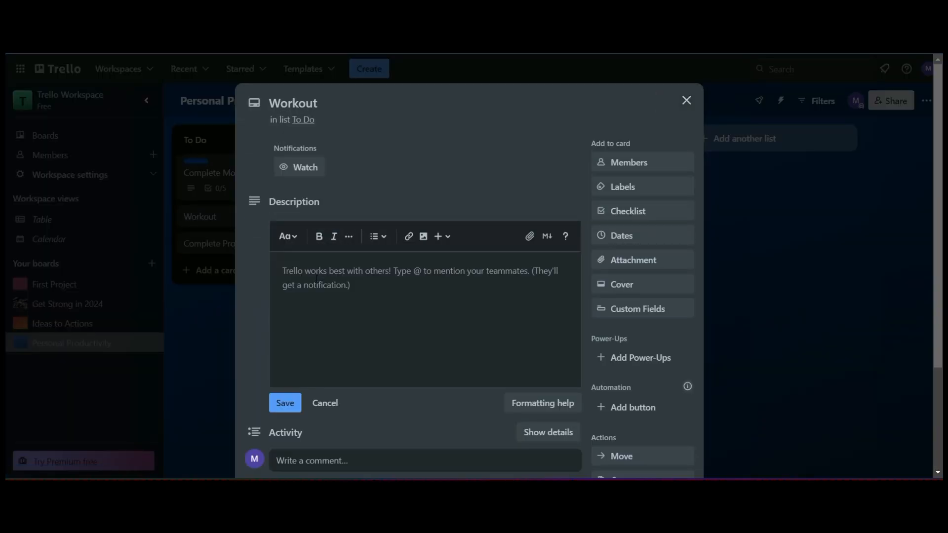
left_click(301, 272)
type("Gym workouts will kee")
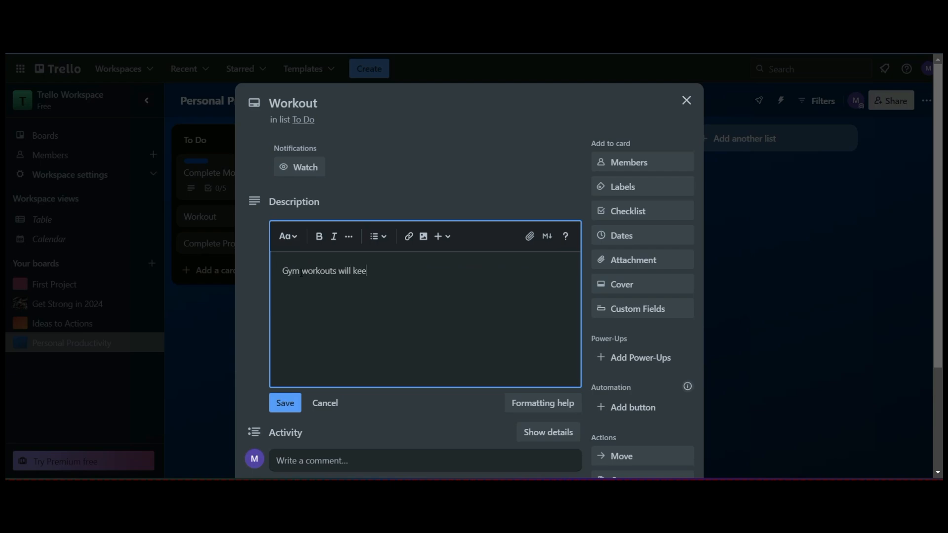
type("healthy and strong.")
Step: Assign the Important and $ labels to the Workout card and close it
left_click(623, 186)
left_click(697, 244)
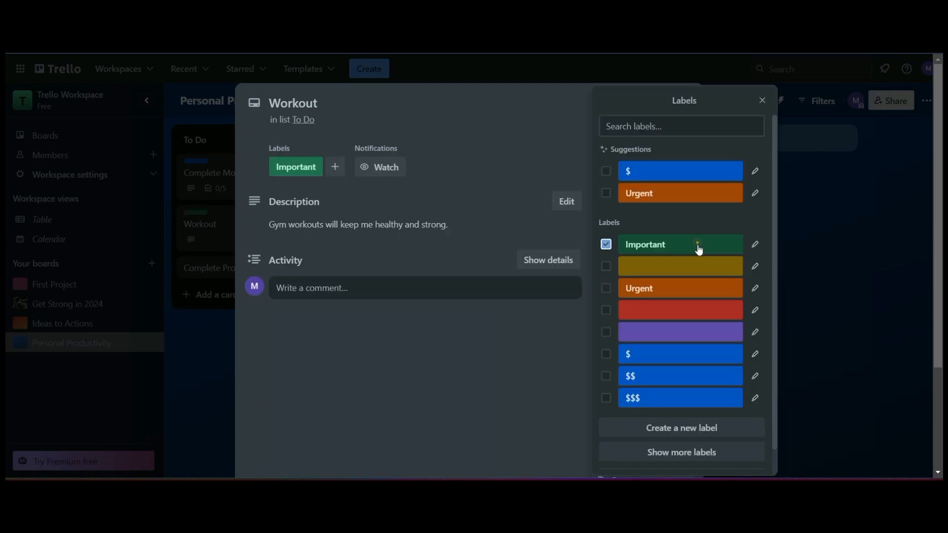
left_click(675, 366)
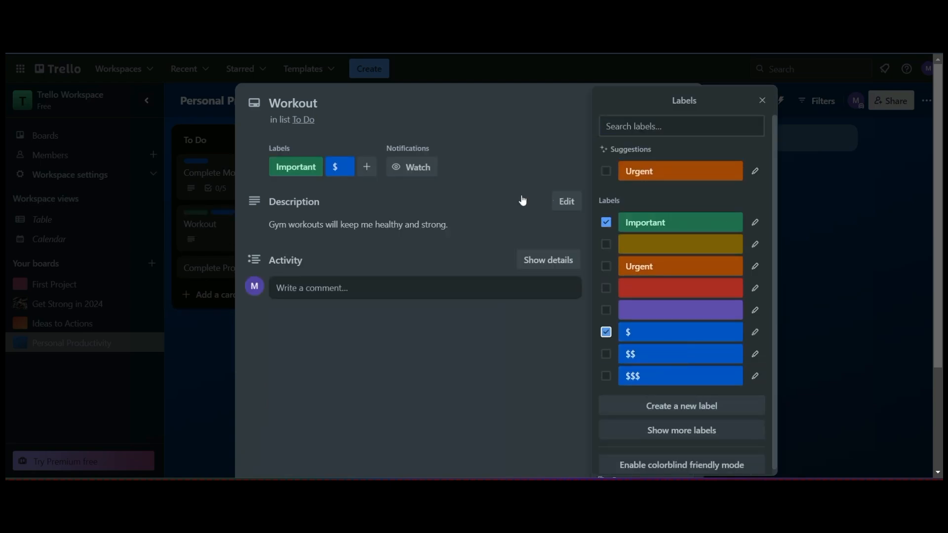
left_click(803, 254)
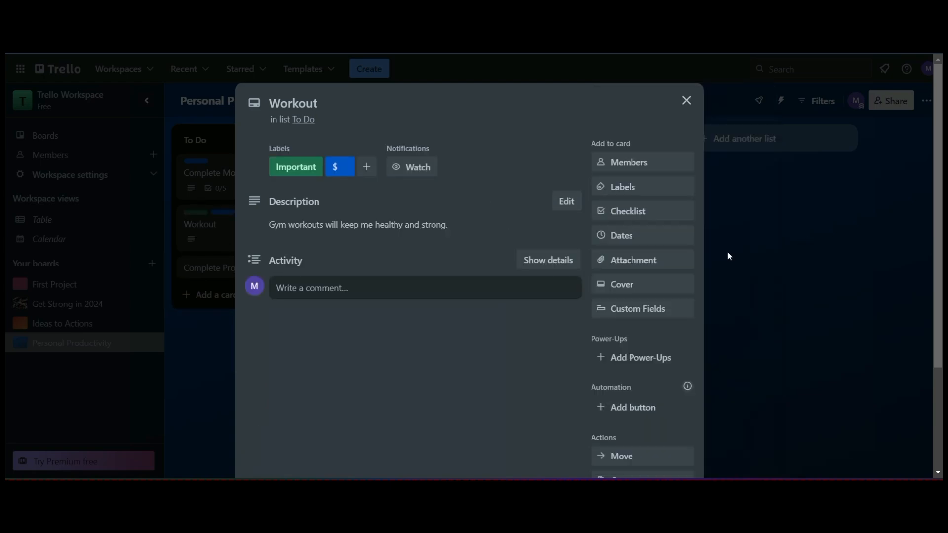
left_click(788, 268)
Step: Open the Complete Projects card and assign it the $$$ and Urgent labels
left_click(255, 272)
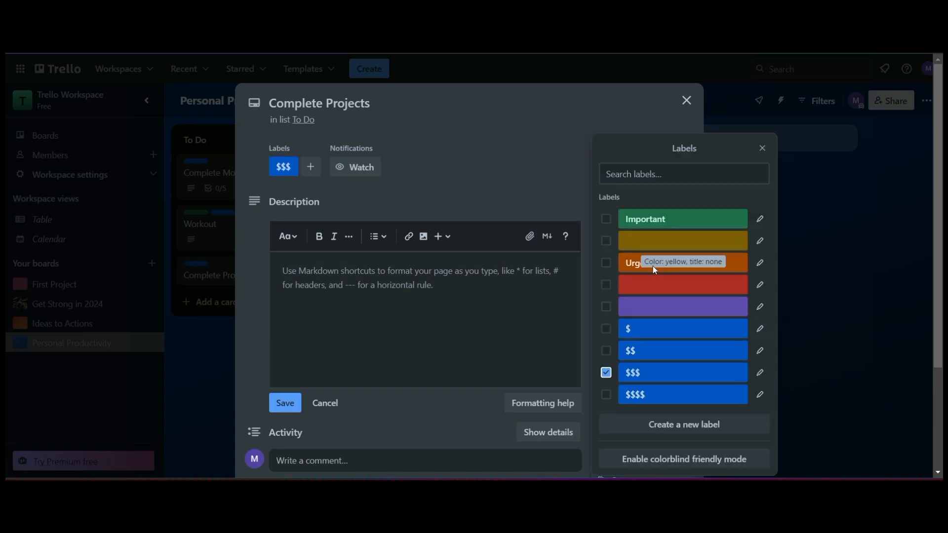
left_click(637, 265)
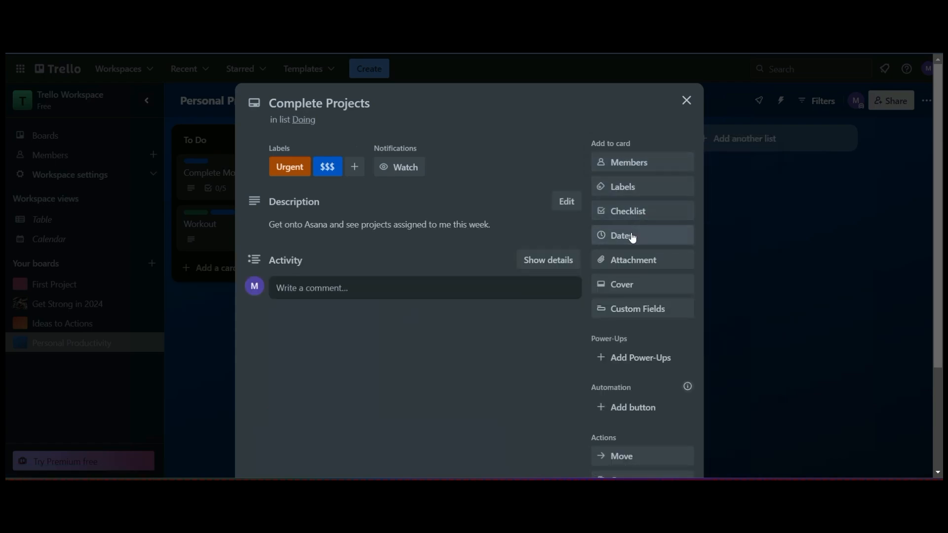
Step: Set the Complete Projects card's due date to 29/12/2023 with a reminder 1 day before
left_click(633, 237)
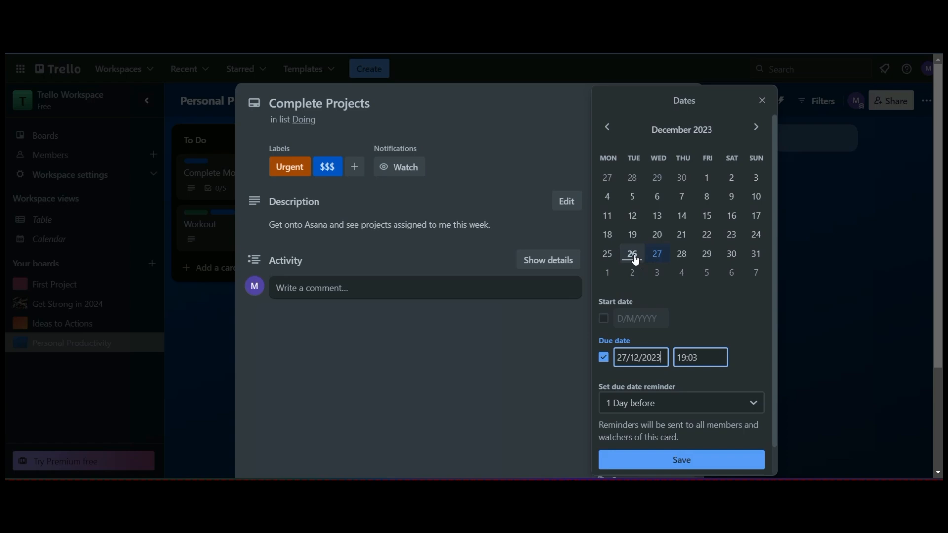
left_click(635, 257)
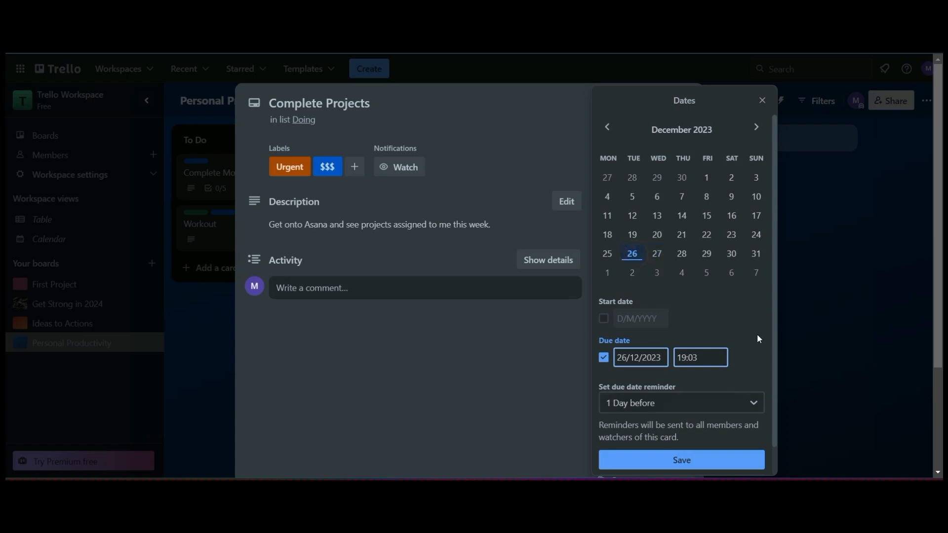
left_click(731, 403)
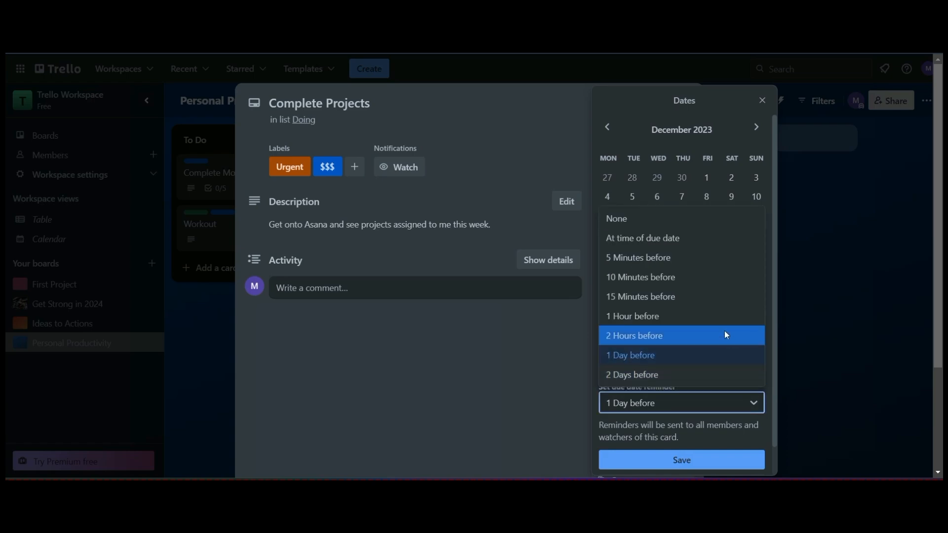
left_click(707, 355)
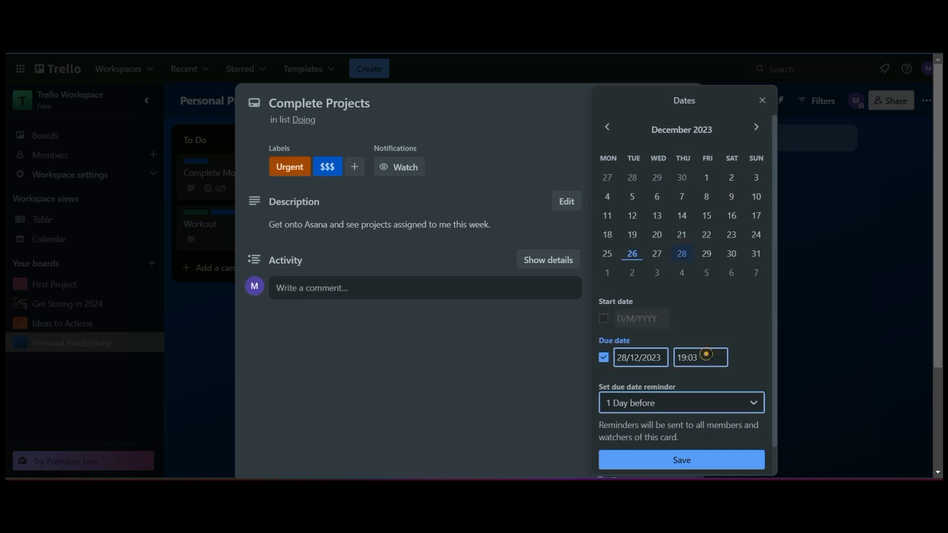
left_click(744, 333)
left_click(709, 252)
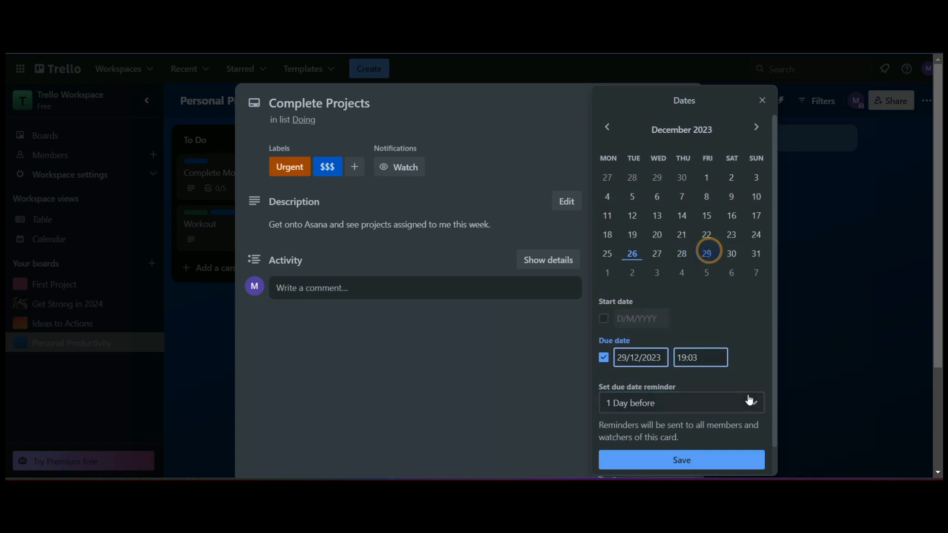
scroll(754, 342, "down", 1)
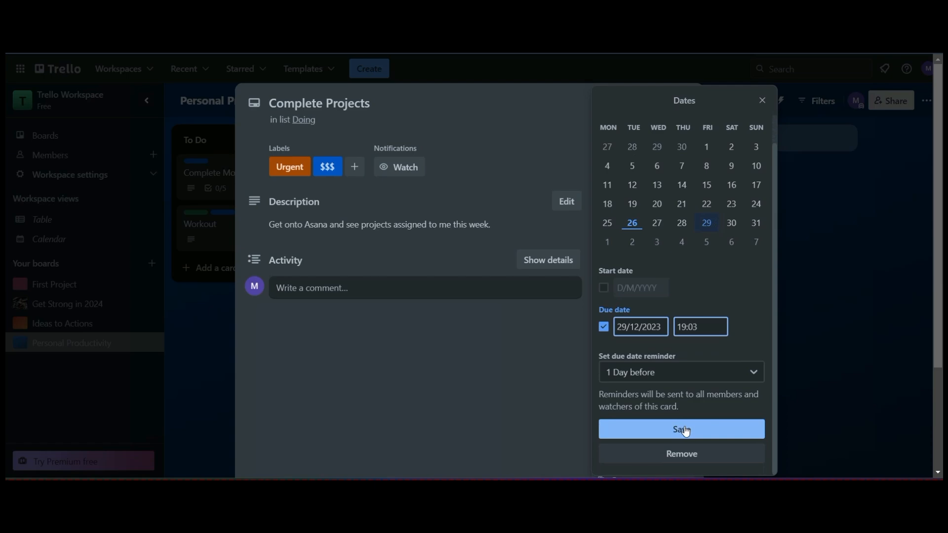
Step: Enable the start date of 28/12/2023 for the Complete Projects card and save its dates
left_click(605, 289)
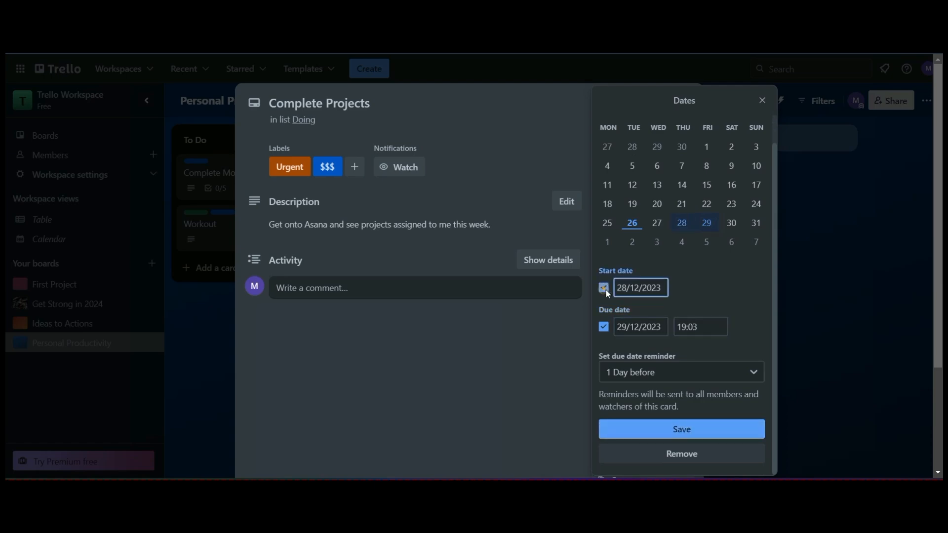
left_click(720, 278)
left_click(683, 430)
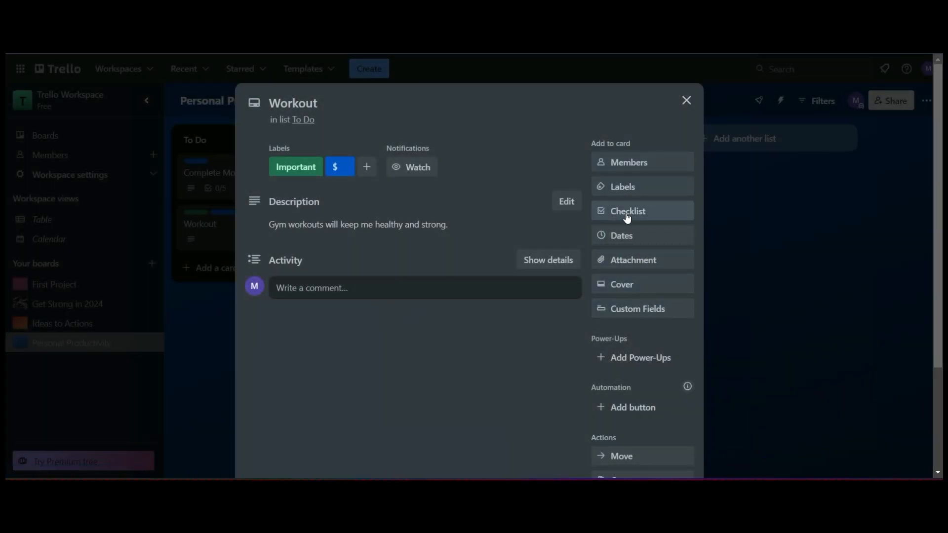
Step: Attach the link of the Men's Journal best workout routine article to the Workout card, with the display text "Exercises to Refer to"
left_click(633, 266)
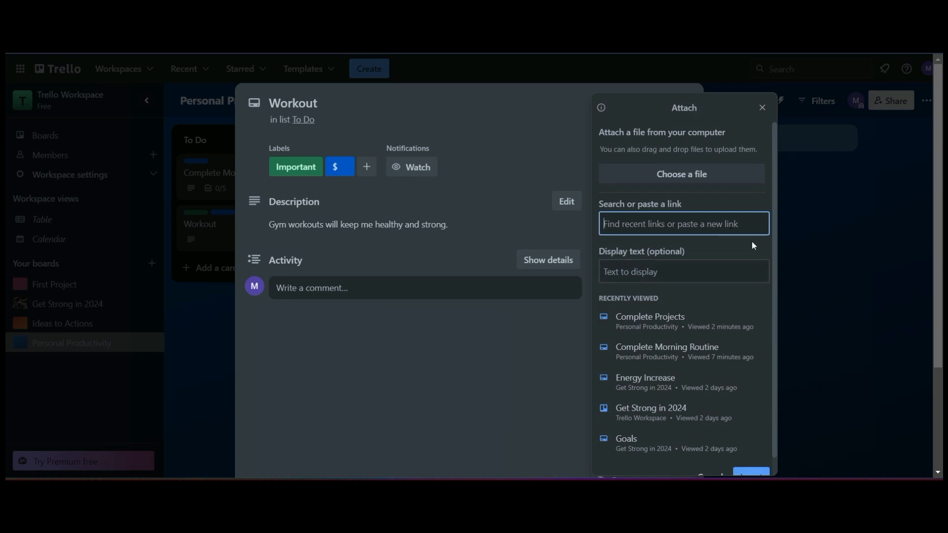
left_click(538, 124)
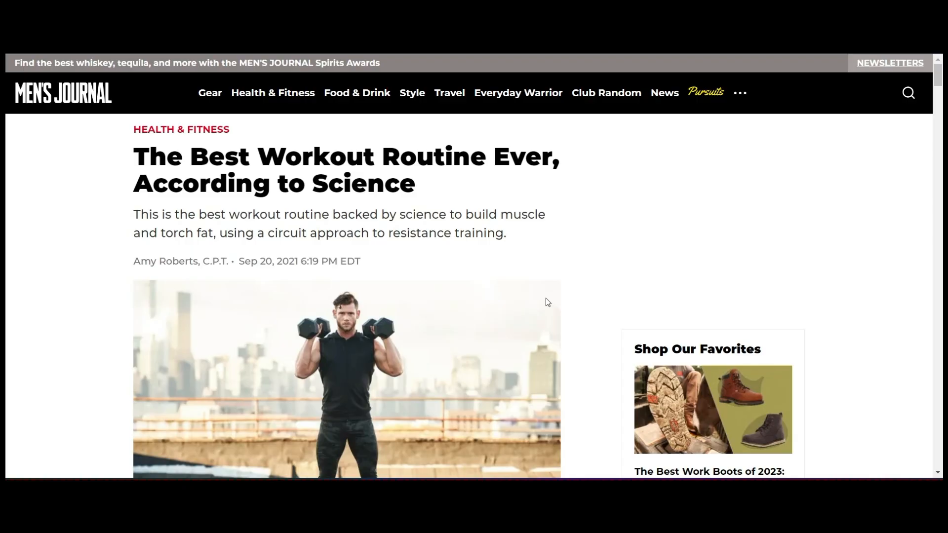
scroll(556, 286, "down", 5)
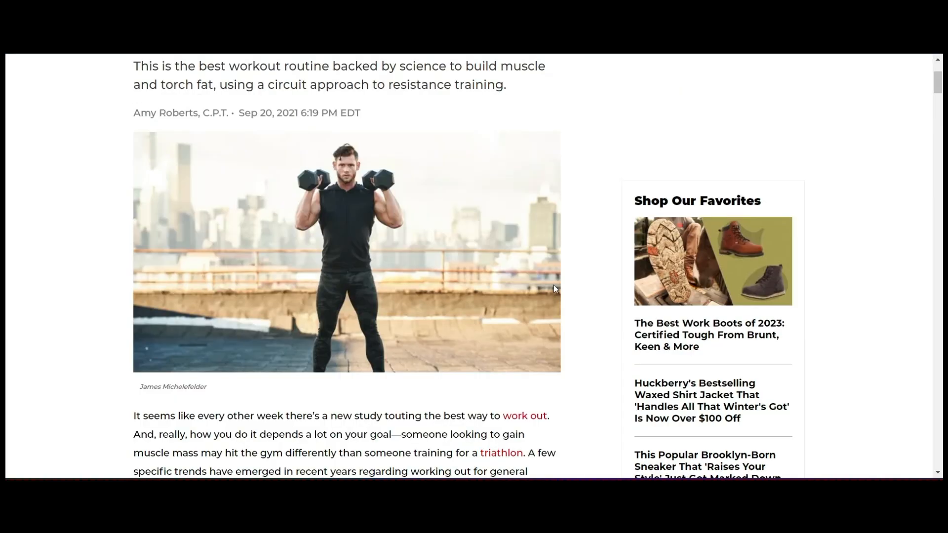
scroll(556, 289, "down", 4)
scroll(563, 299, "down", 6)
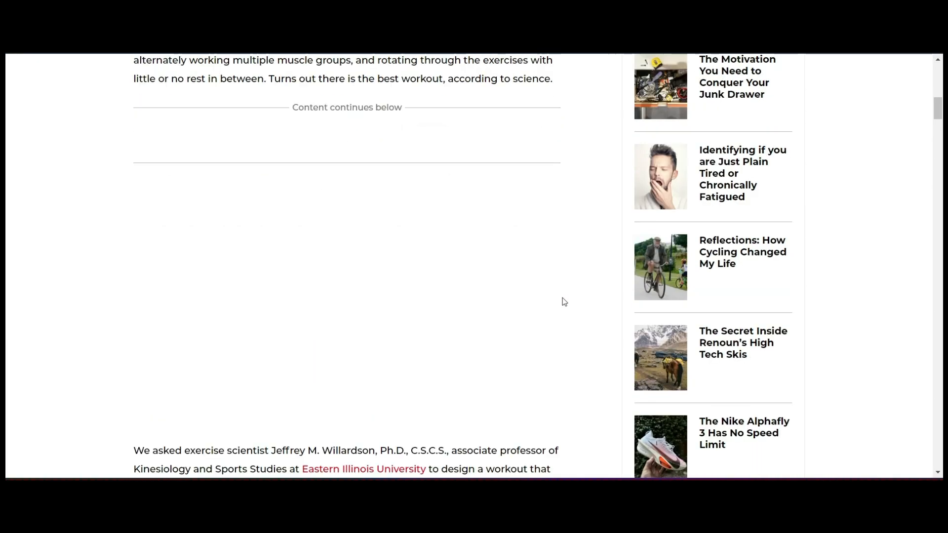
scroll(487, 292, "down", 6)
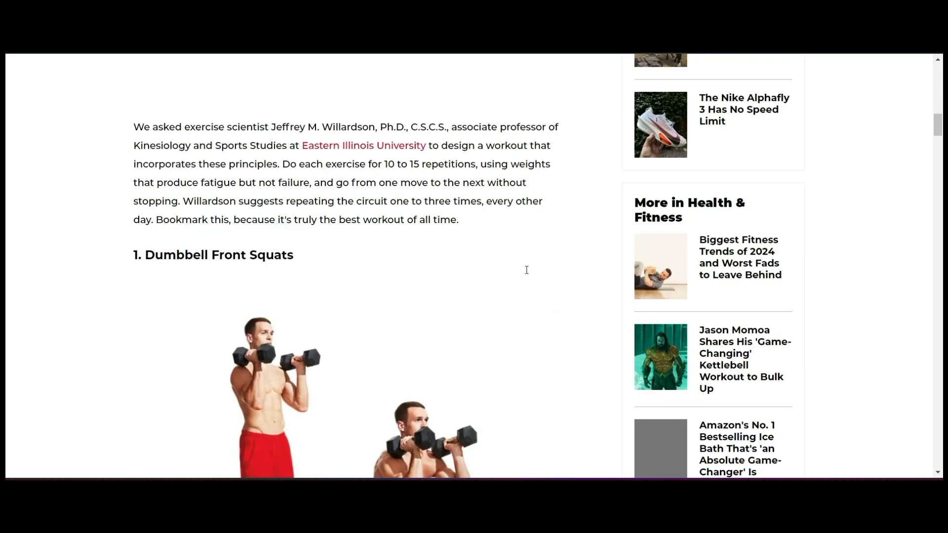
scroll(385, 306, "down", 15)
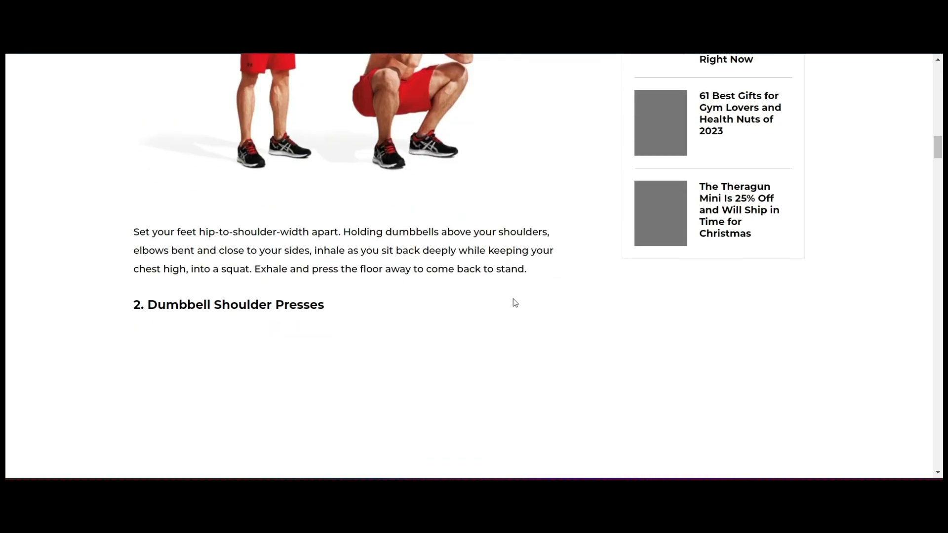
scroll(514, 302, "down", 4)
scroll(513, 301, "up", 12)
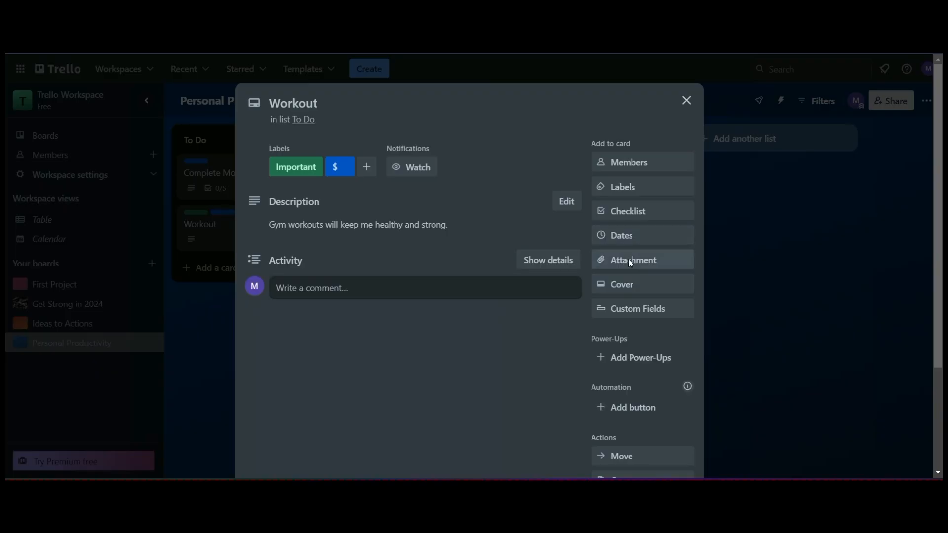
left_click(631, 262)
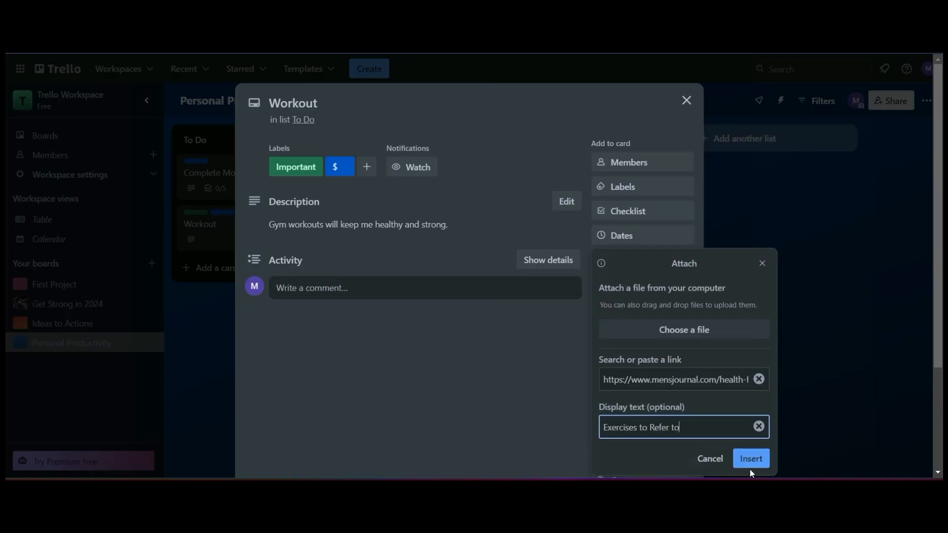
left_click(750, 457)
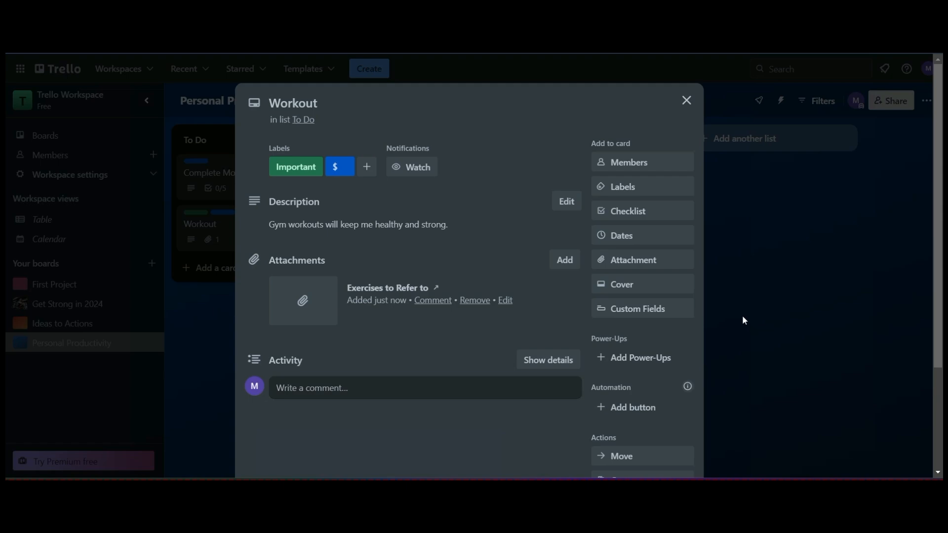
Step: Look at the options for attaching a file from the computer to the Workout card, and leave the card
left_click(647, 260)
left_click(693, 171)
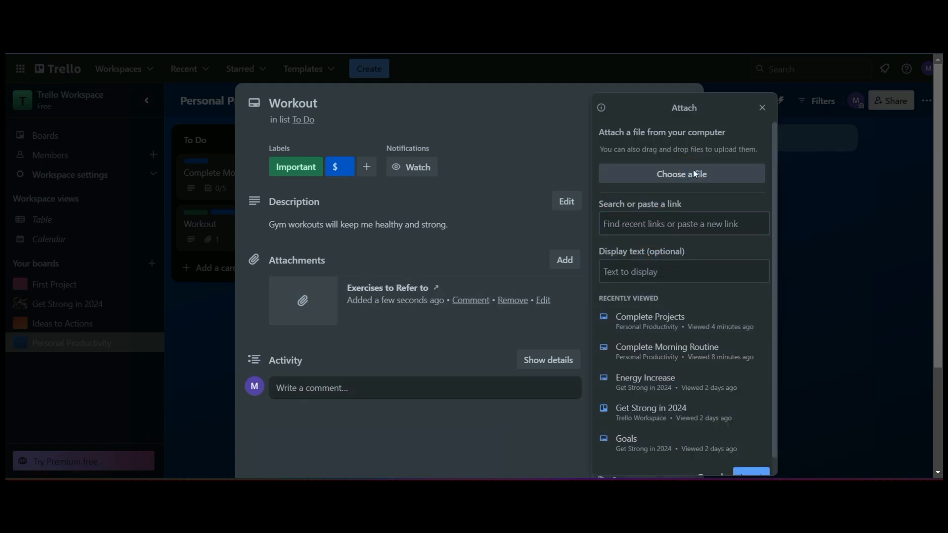
left_click(568, 241)
scroll(709, 332, "down", 1)
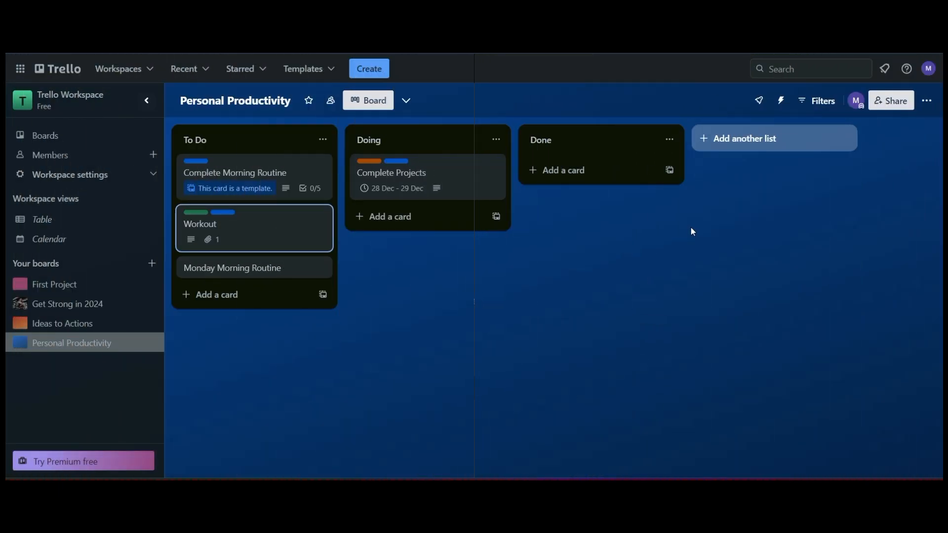
left_click(690, 227)
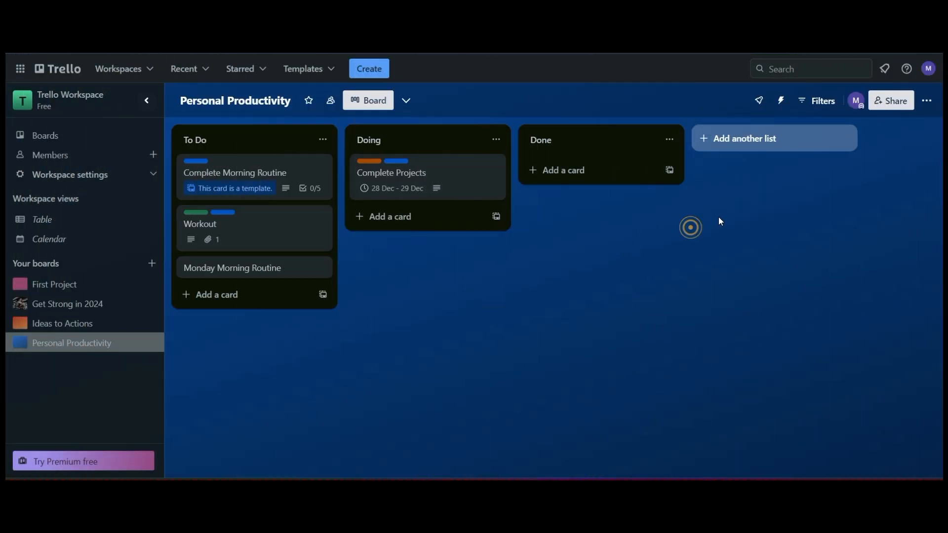
Step: Add two lists named Weekly Goals and Paused to the board, and place Weekly Goals before To Do
left_click(719, 140)
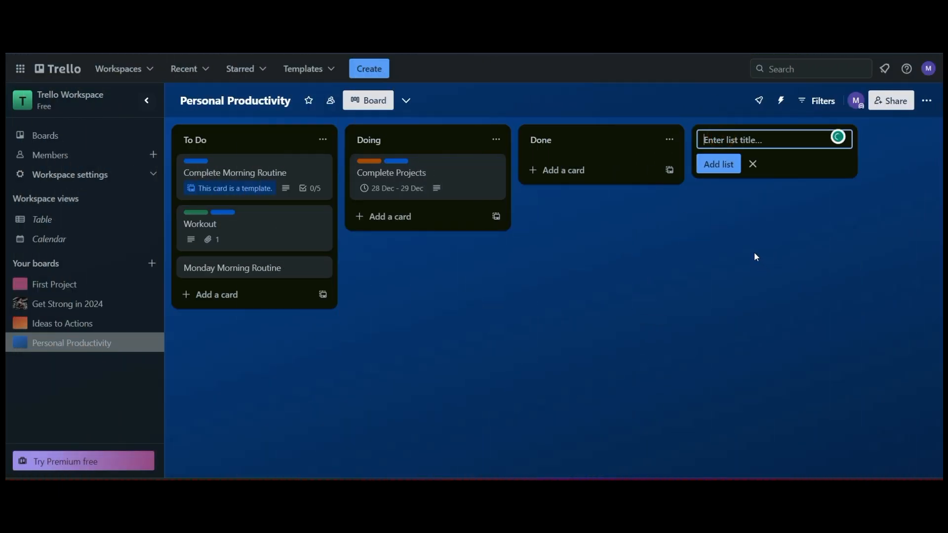
type("Weekly Goals")
key("Return")
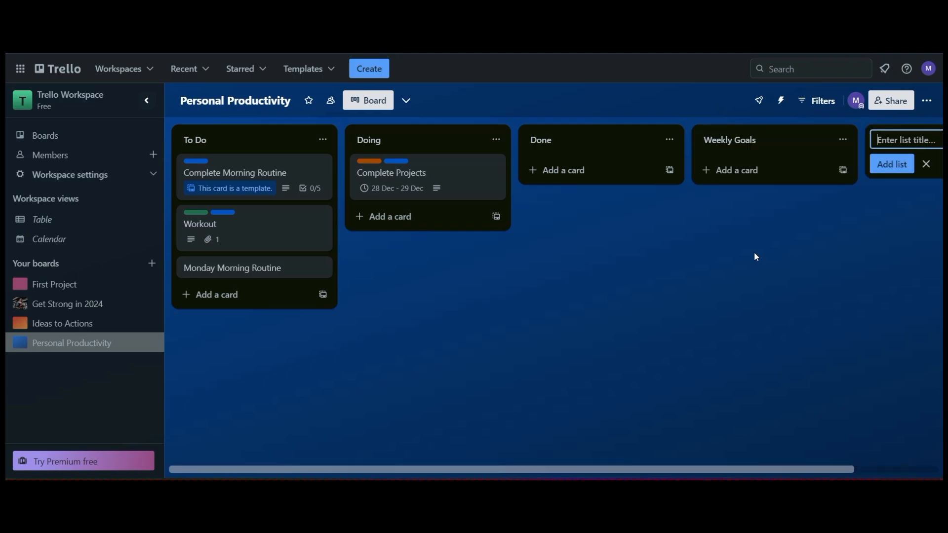
type("Paused")
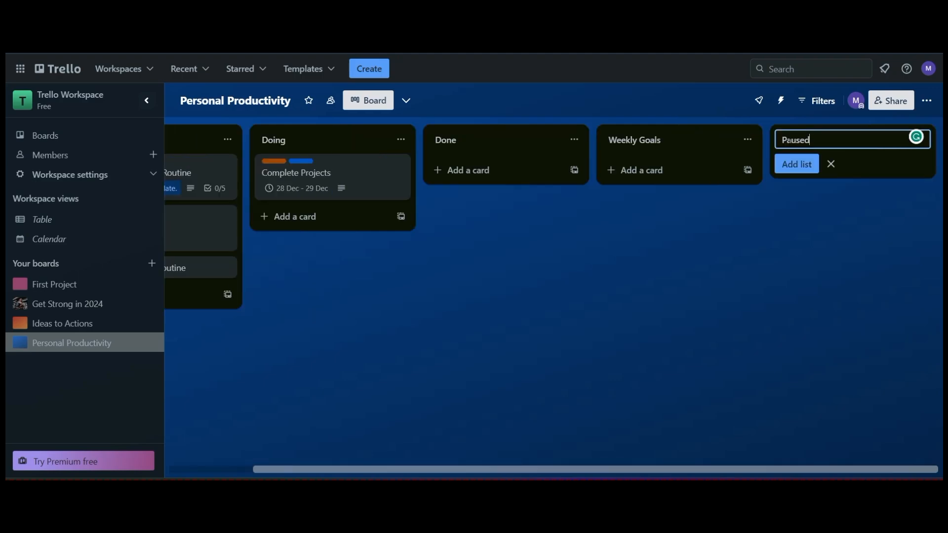
key("Return")
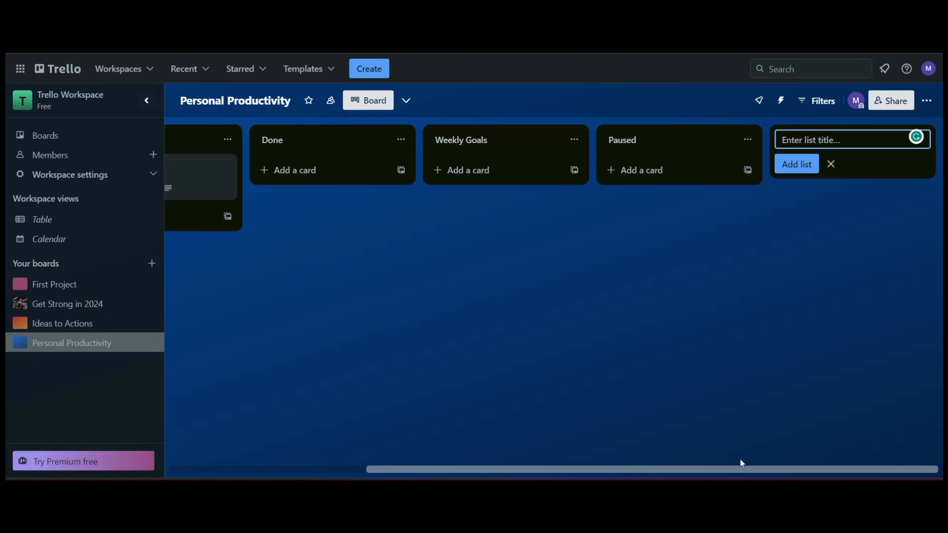
left_click_drag(714, 470, 552, 444)
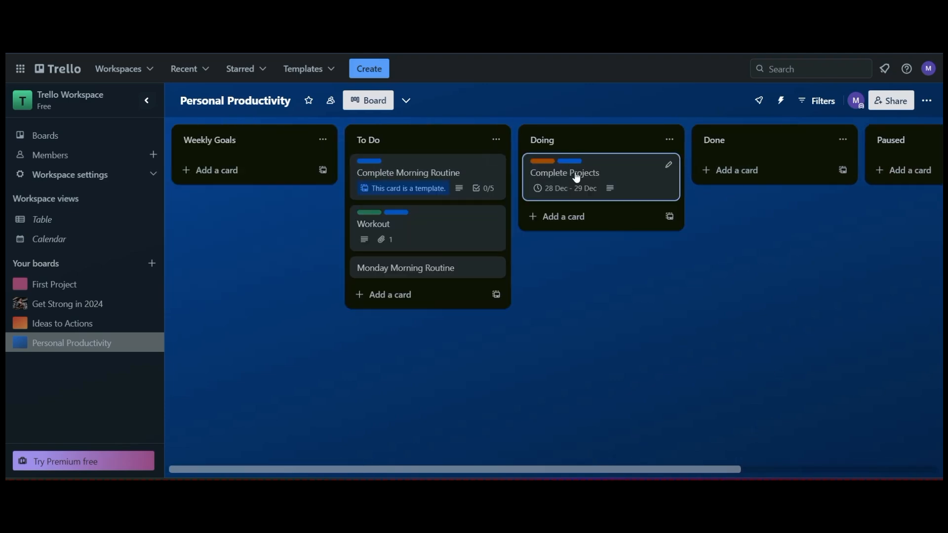
Step: Browse the Power-Ups from the Complete Morning Routine card and add the Calendar Power-Up made by Trello to the board
left_click(431, 166)
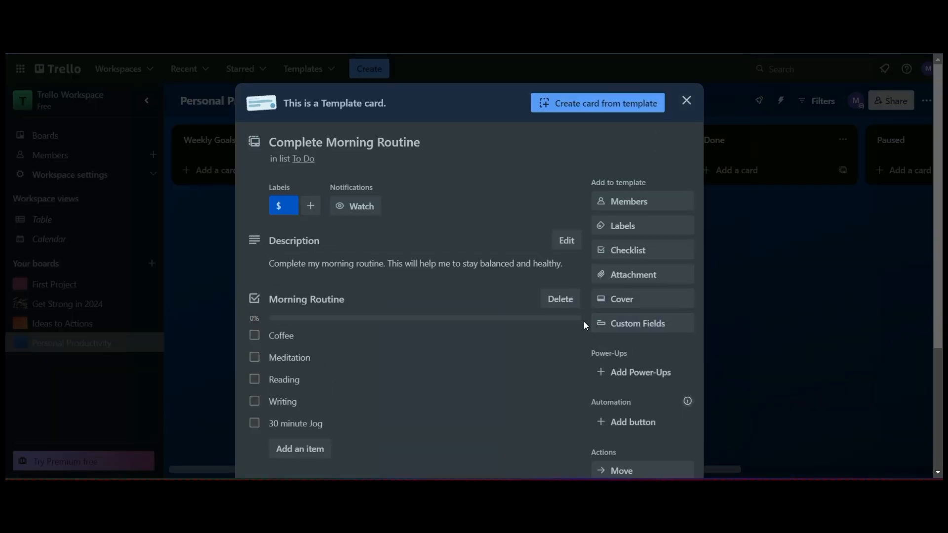
left_click(641, 375)
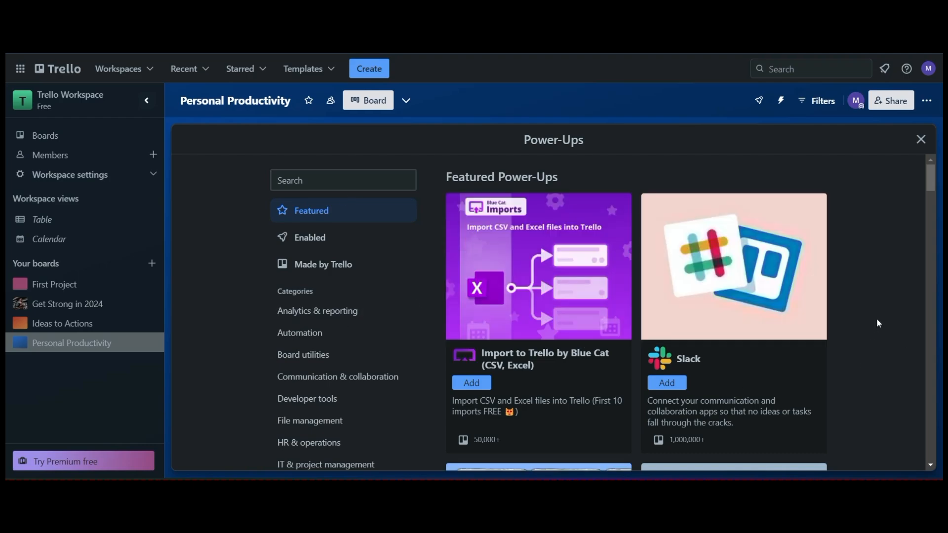
scroll(886, 327, "down", 10)
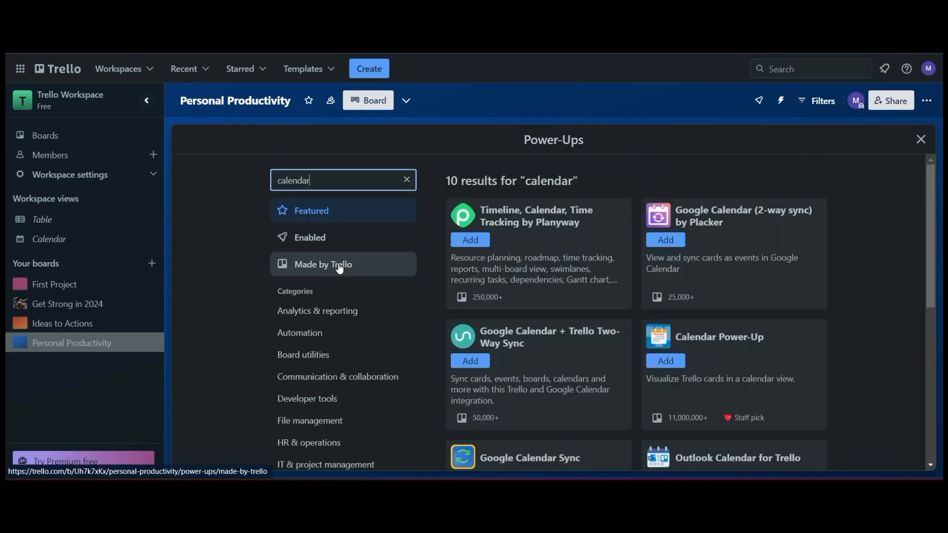
left_click(324, 264)
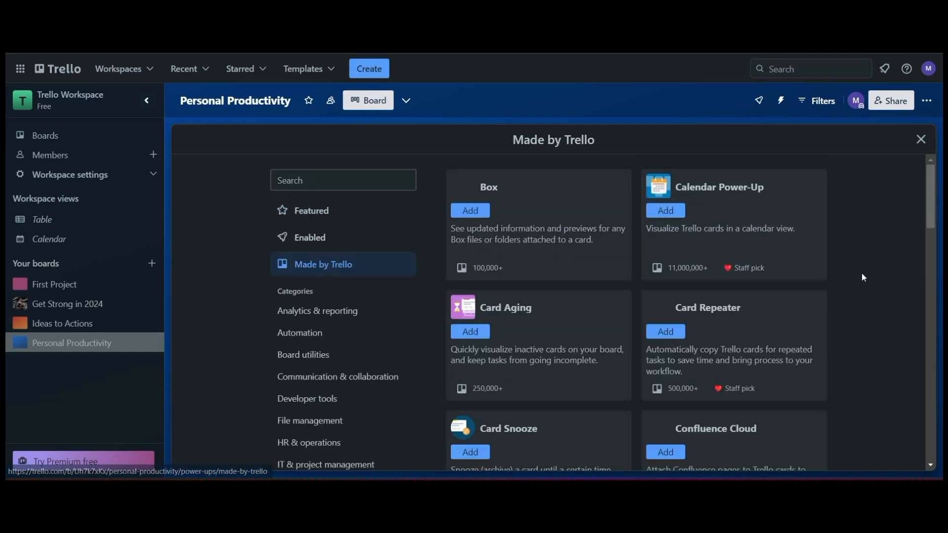
left_click(666, 211)
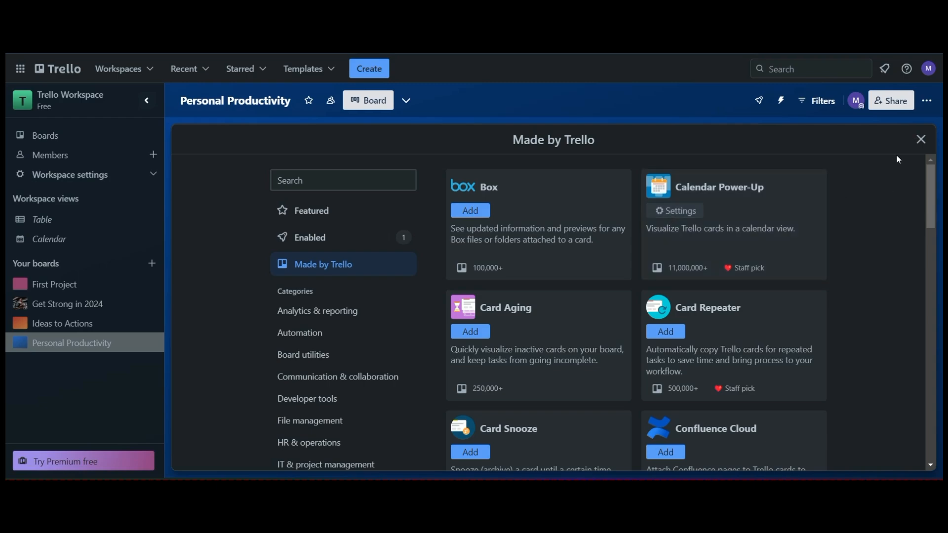
left_click(921, 140)
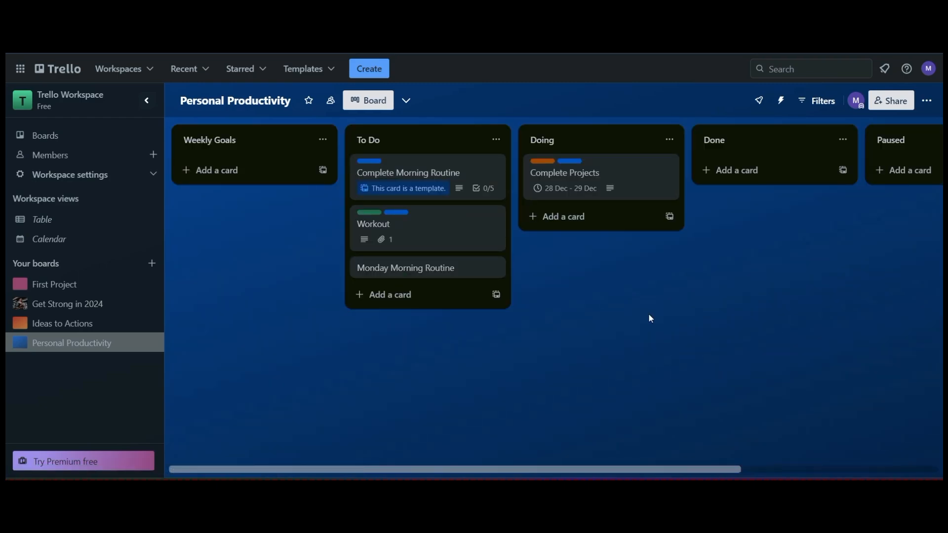
Step: Check the Complete Morning Routine card, and view the board's calendar from December 2023 into January 2024
left_click(434, 170)
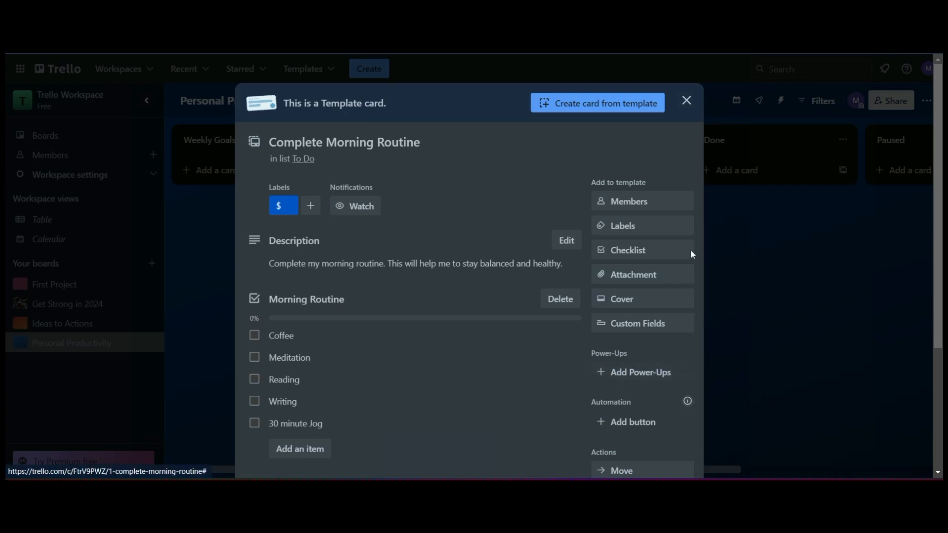
left_click(773, 273)
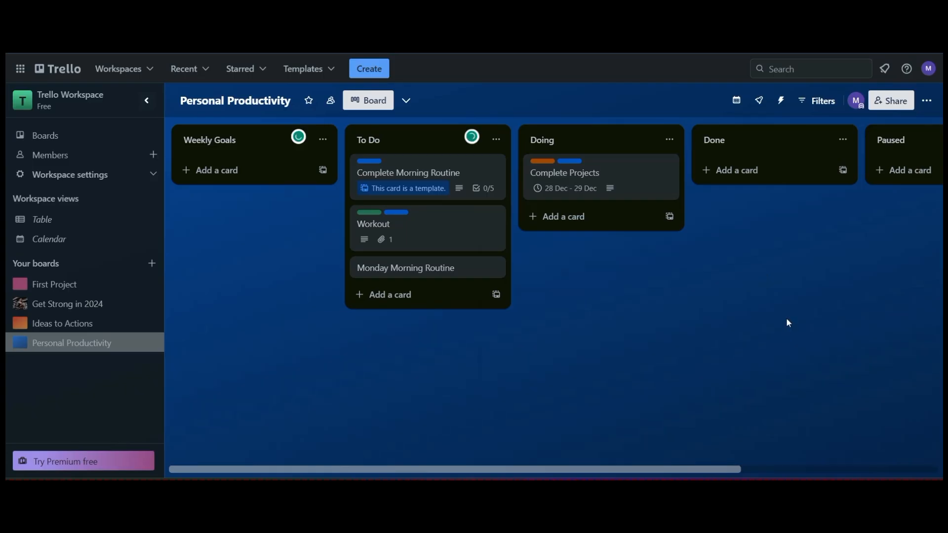
left_click(737, 101)
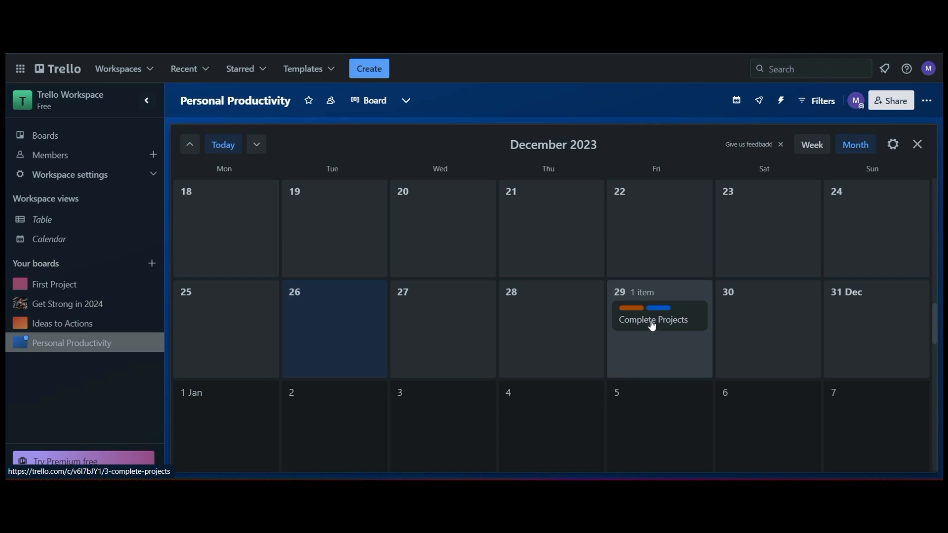
scroll(713, 339, "down", 4)
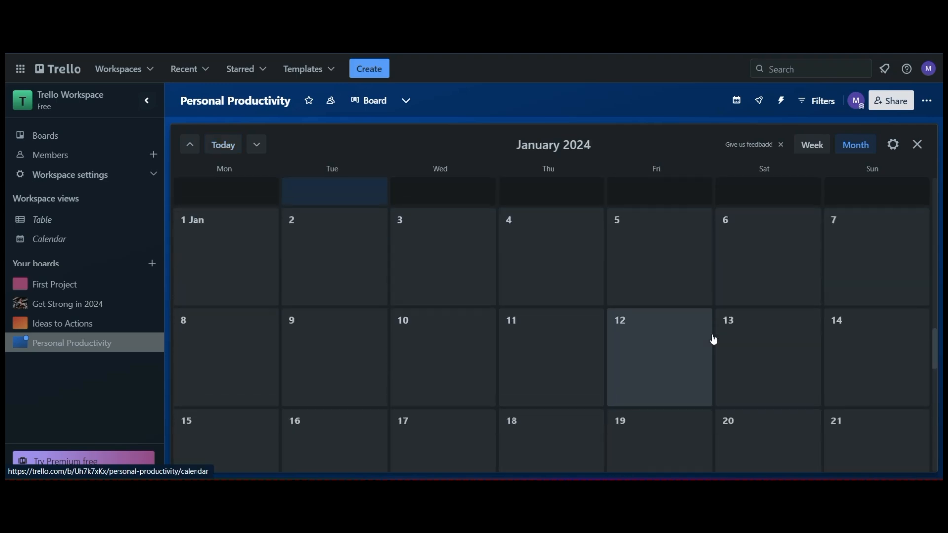
Step: Add the Card Repeater Power-Up made by Trello to the board from the Complete Morning Routine card, and return to the board
scroll(696, 333, "up", 4)
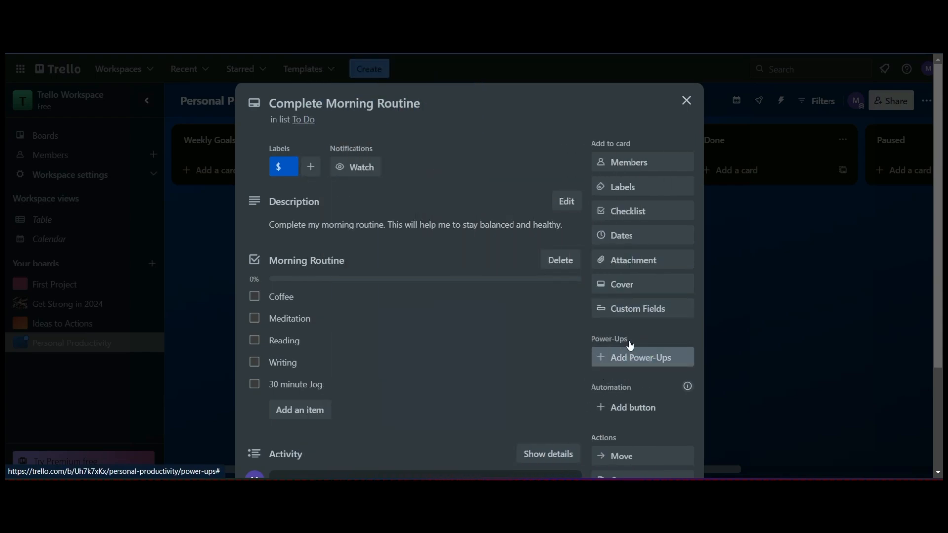
left_click(626, 366)
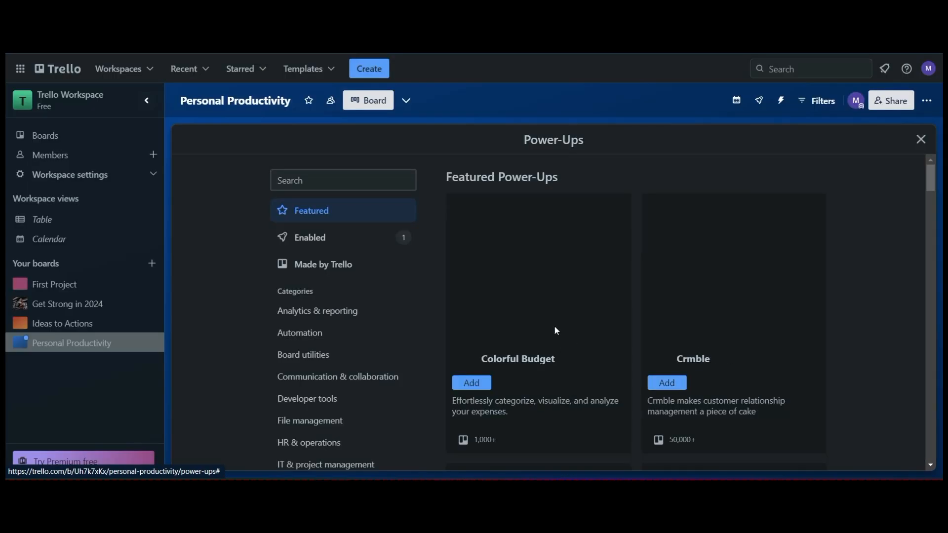
left_click(322, 263)
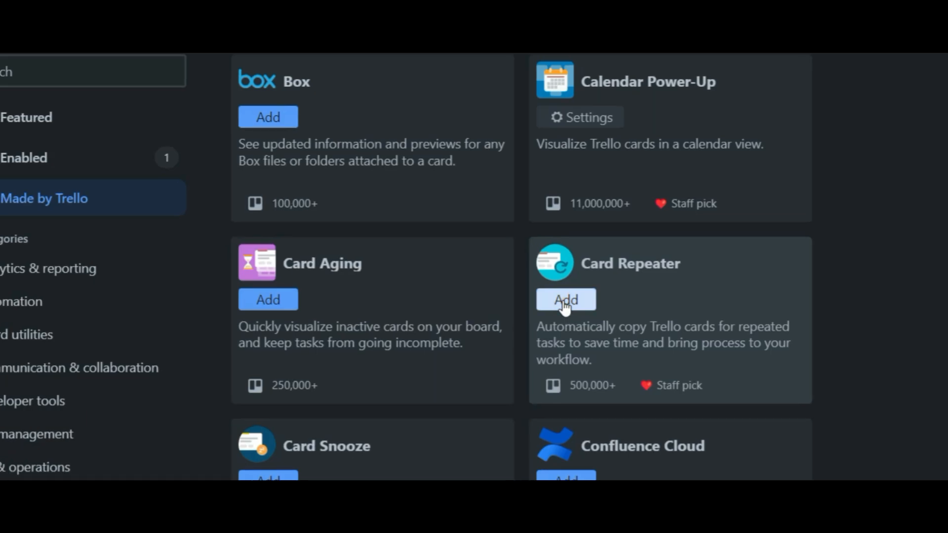
left_click(566, 300)
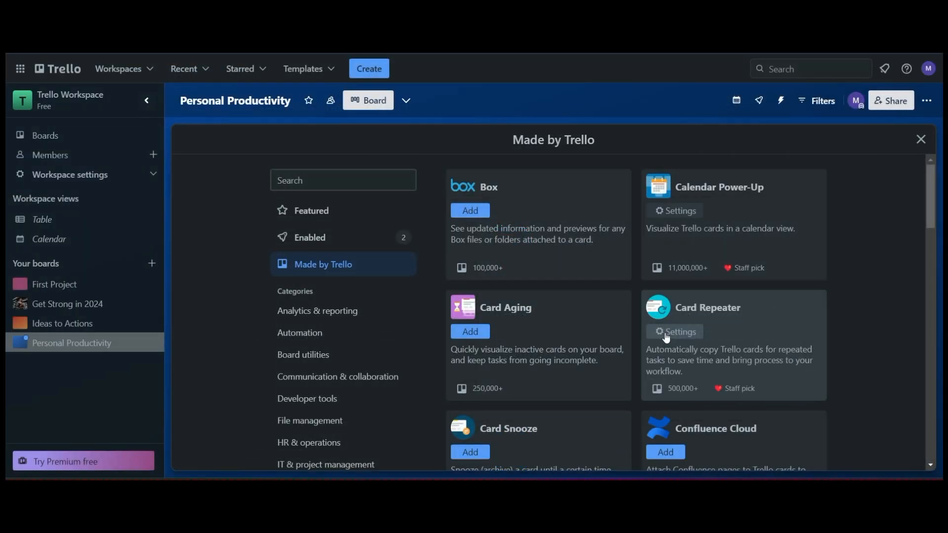
left_click(922, 138)
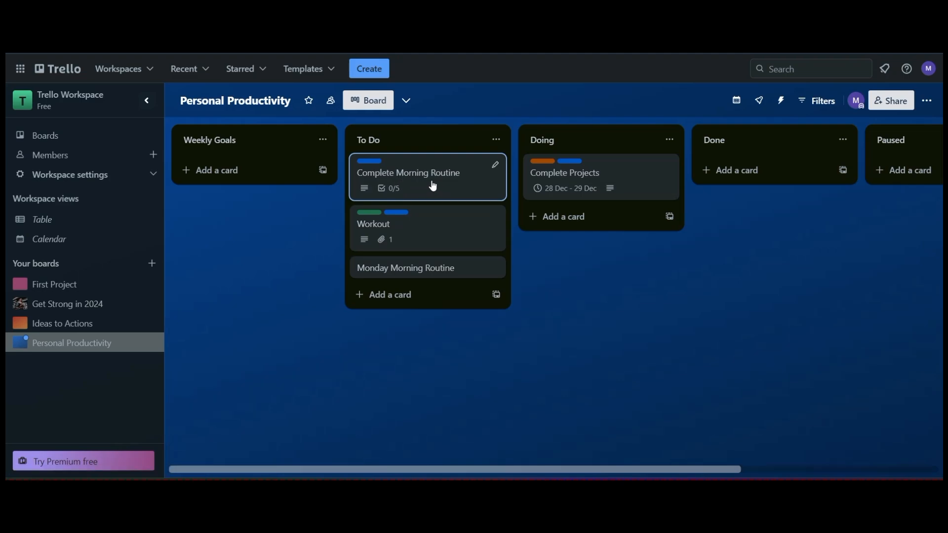
Step: Set the Complete Morning Routine card to repeat weekly from Monday to Friday, and save the repeat schedule
left_click(433, 185)
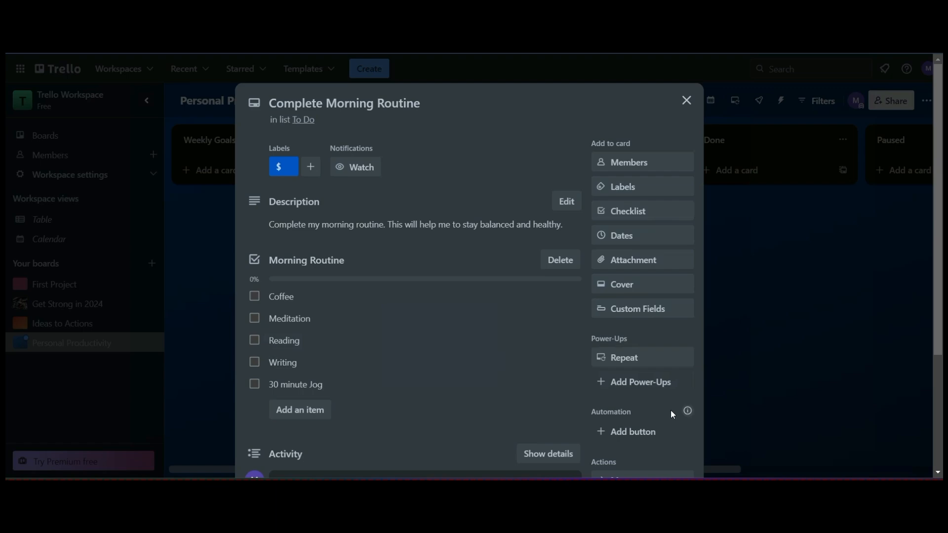
left_click(630, 362)
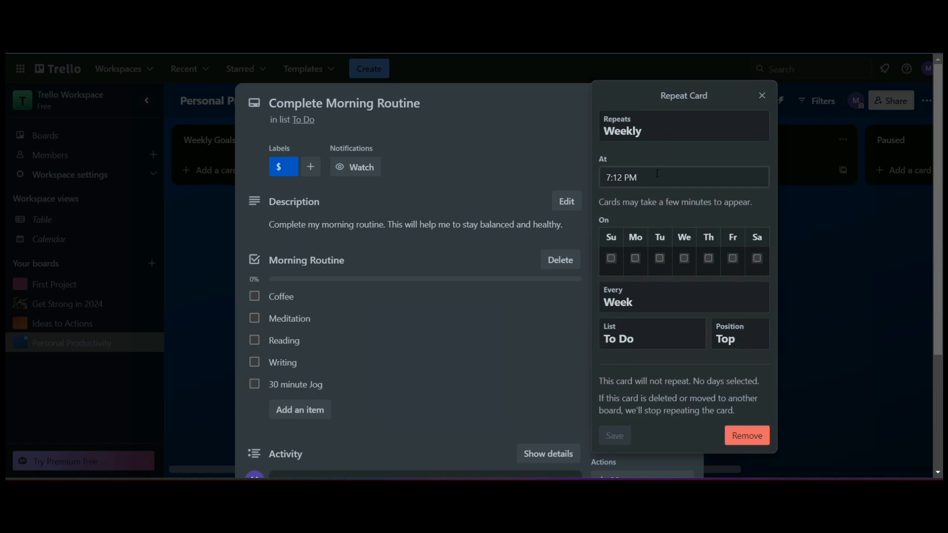
left_click(649, 131)
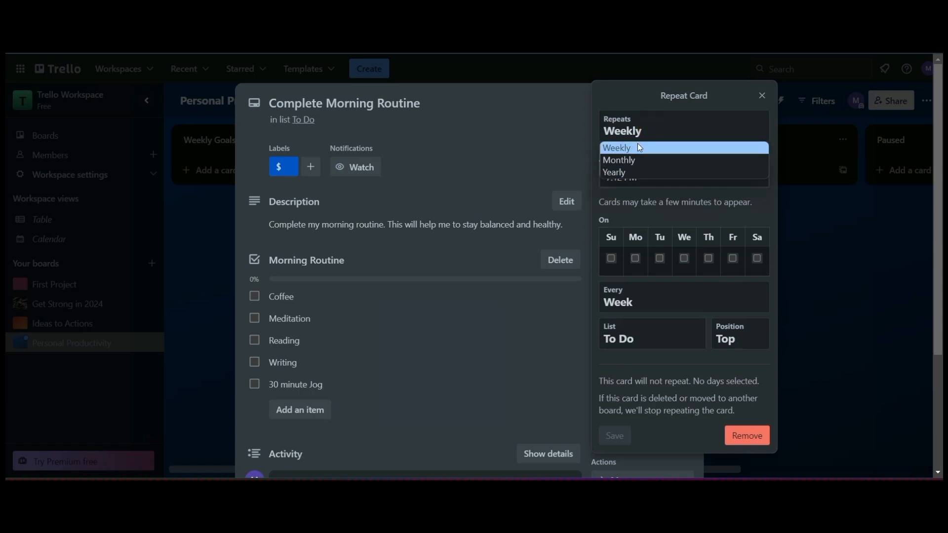
left_click(636, 148)
left_click(635, 258)
left_click(660, 258)
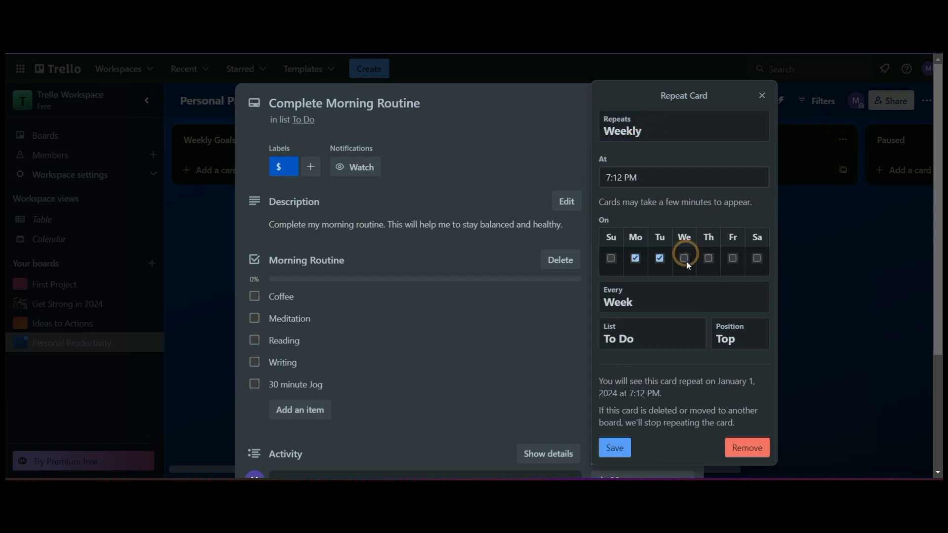
left_click(685, 258)
left_click(709, 258)
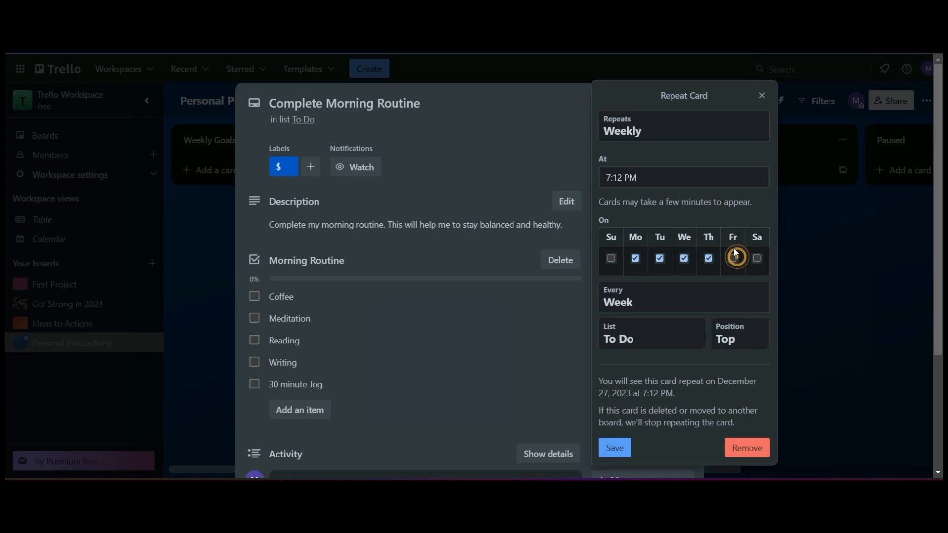
left_click(735, 257)
left_click(615, 450)
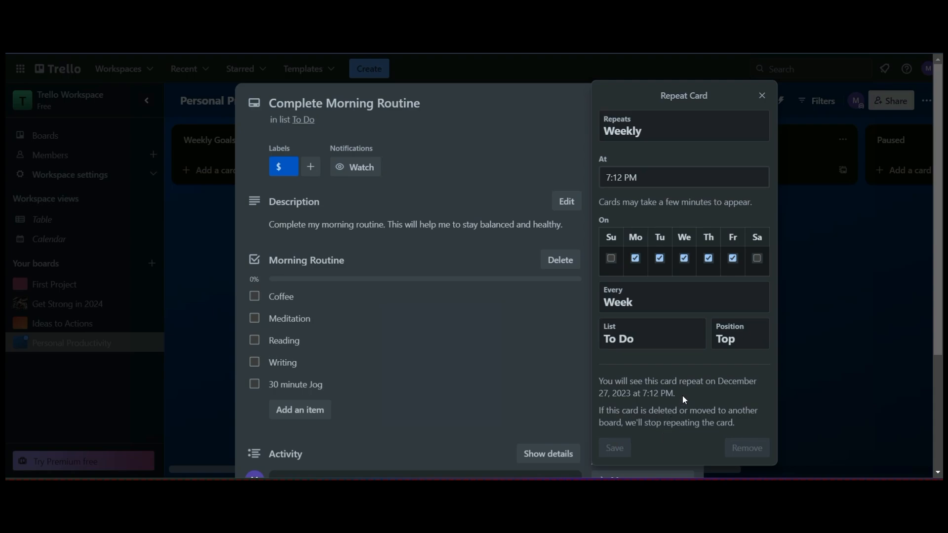
left_click(526, 122)
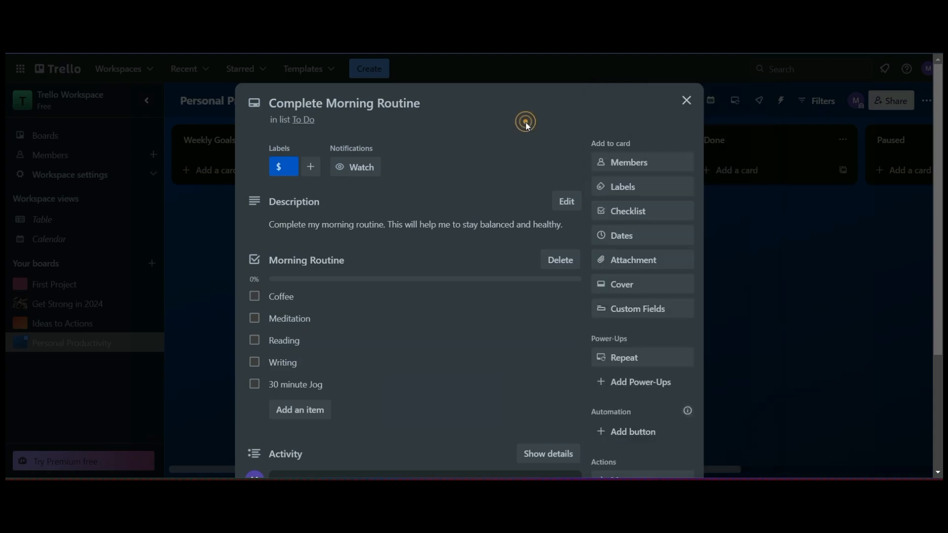
Step: Add the Card Snooze Power-Up made by Trello to the board, and return to the board's lists
left_click(737, 293)
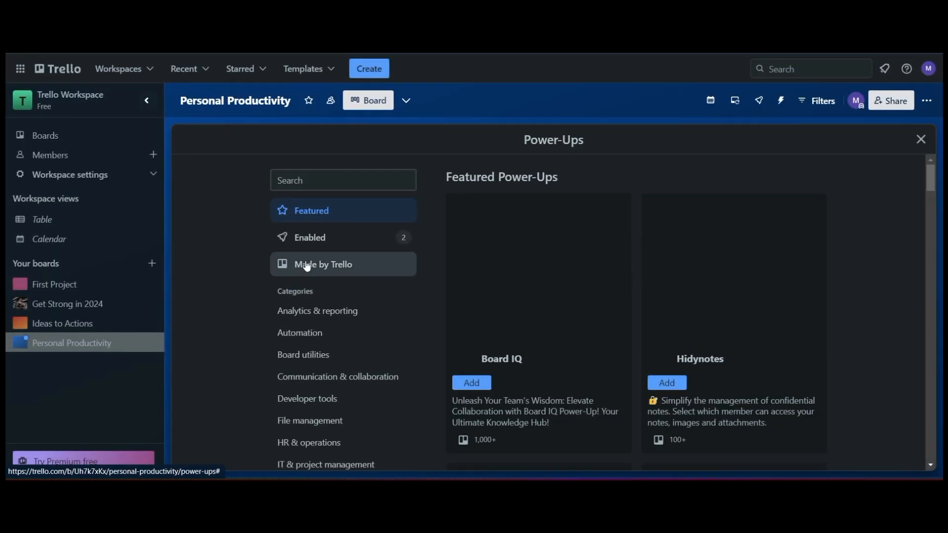
left_click(305, 262)
scroll(848, 333, "down", 1)
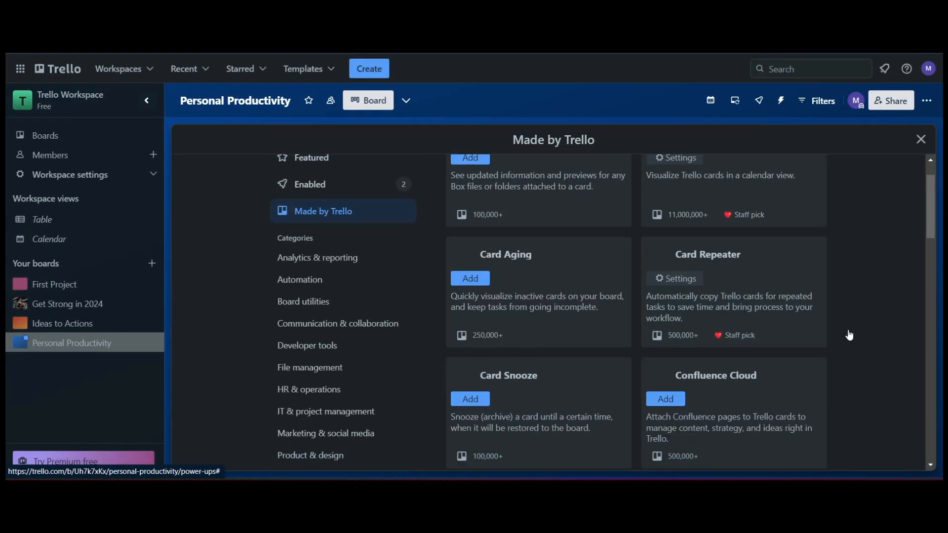
scroll(825, 344, "down", 2)
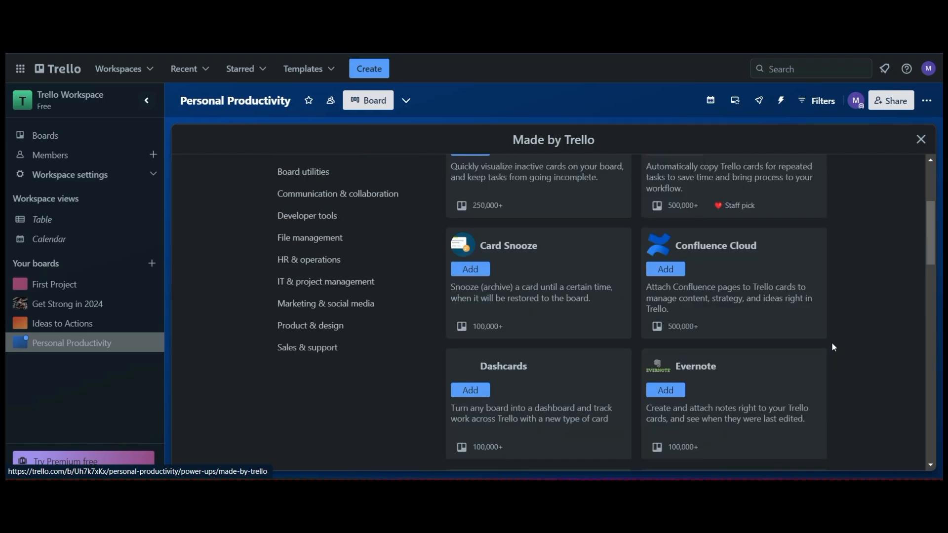
scroll(832, 342, "down", 1)
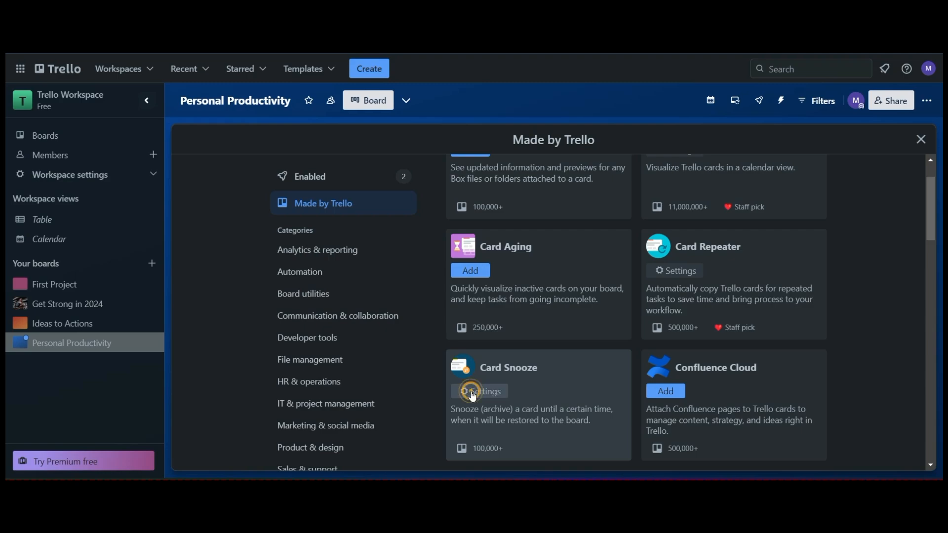
left_click(462, 358)
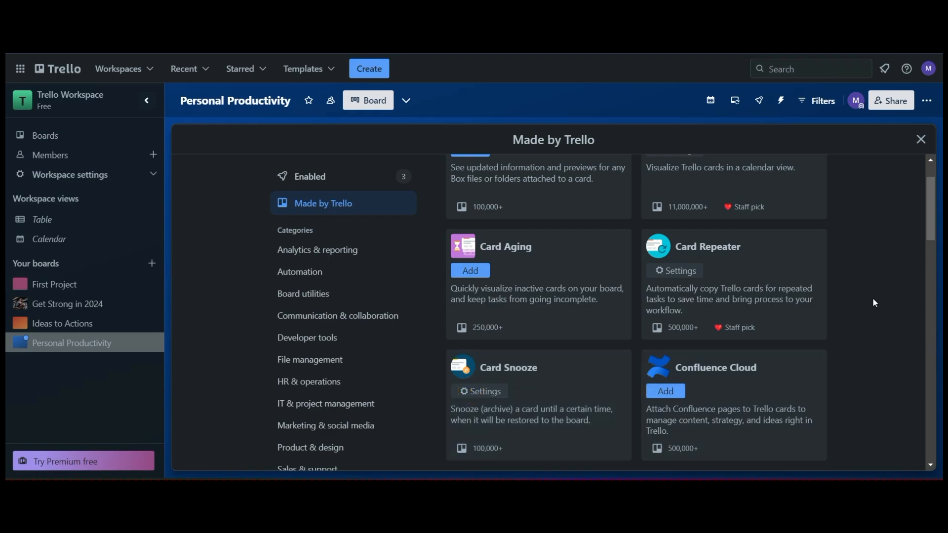
left_click(369, 106)
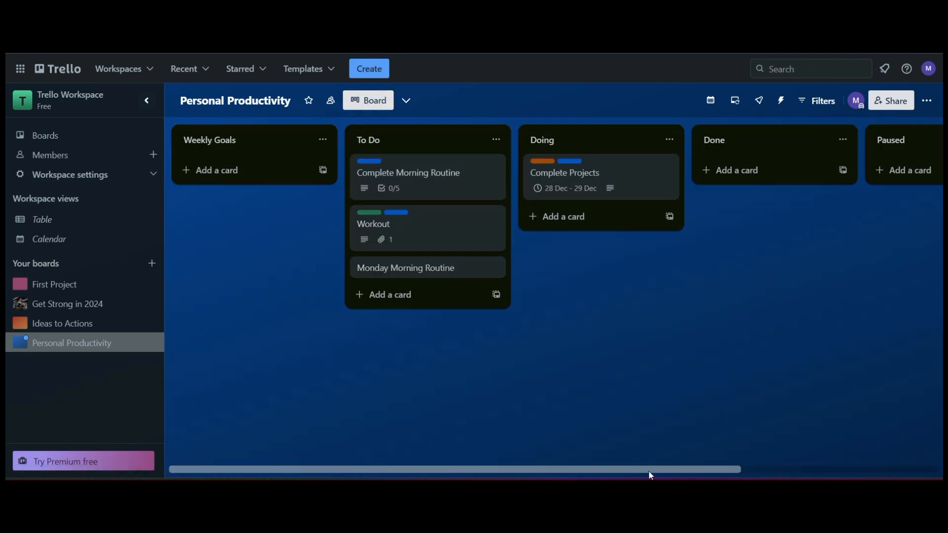
Step: Add a card titled Prepare for Anniversary to the To Do list
left_click_drag(651, 475, 799, 245)
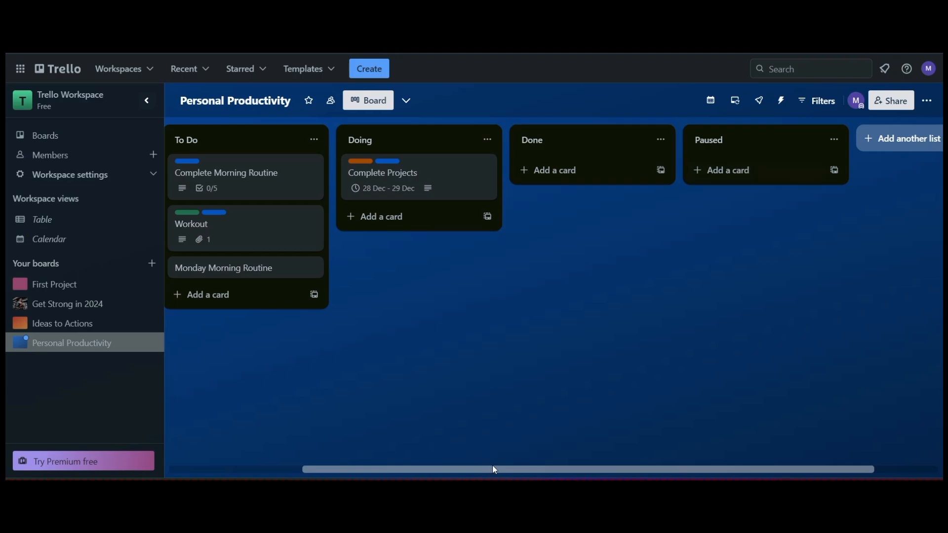
left_click_drag(493, 468, 384, 468)
left_click(348, 295)
type("Prepare for Anniversary")
key("Return")
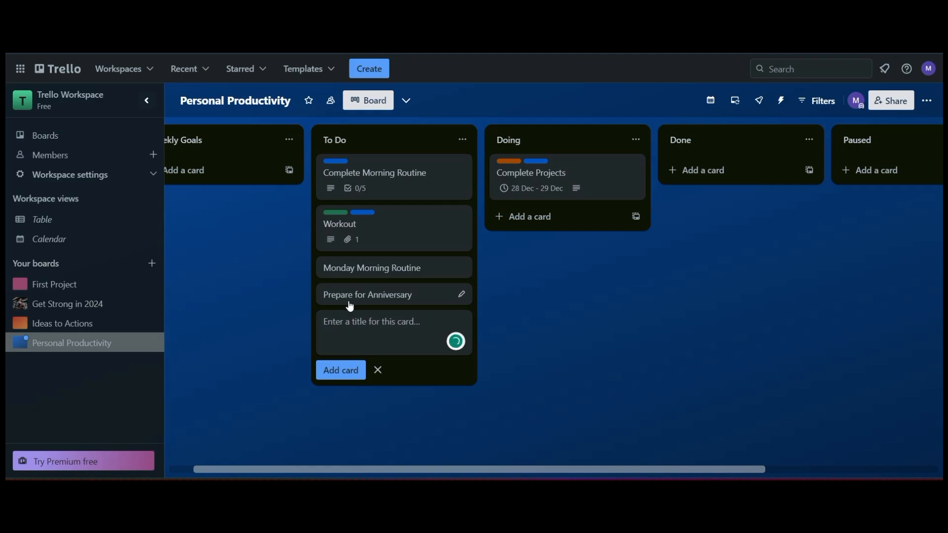
Step: Give the Prepare for Anniversary card the Important label and the description "Prepre something amazing for our anniversary."
left_click(350, 306)
left_click(650, 174)
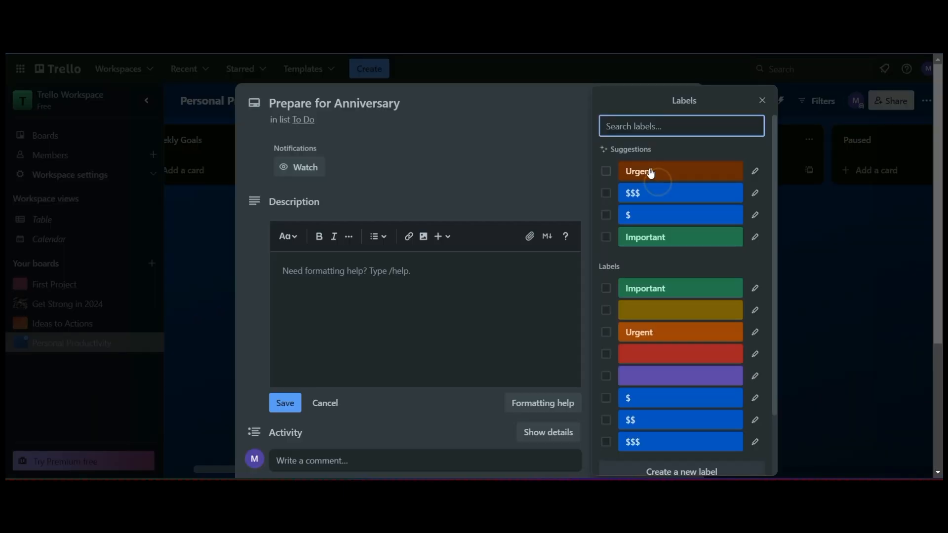
left_click(680, 292)
left_click(334, 269)
type("Prepre something amazing for our ann")
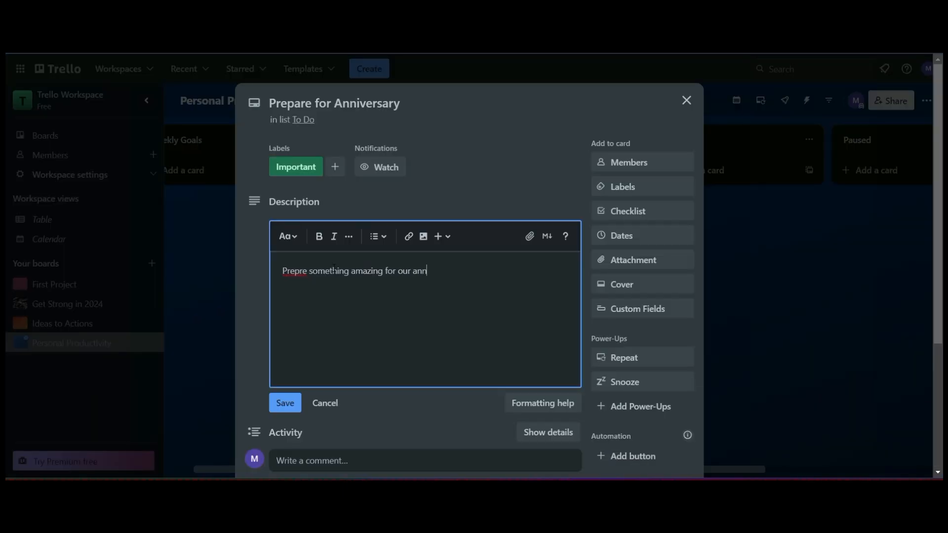
type("iv")
type("ersary.")
left_click(285, 403)
Step: Snooze the Prepare for Anniversary card for one month, and leave the card
scroll(548, 353, "down", 1)
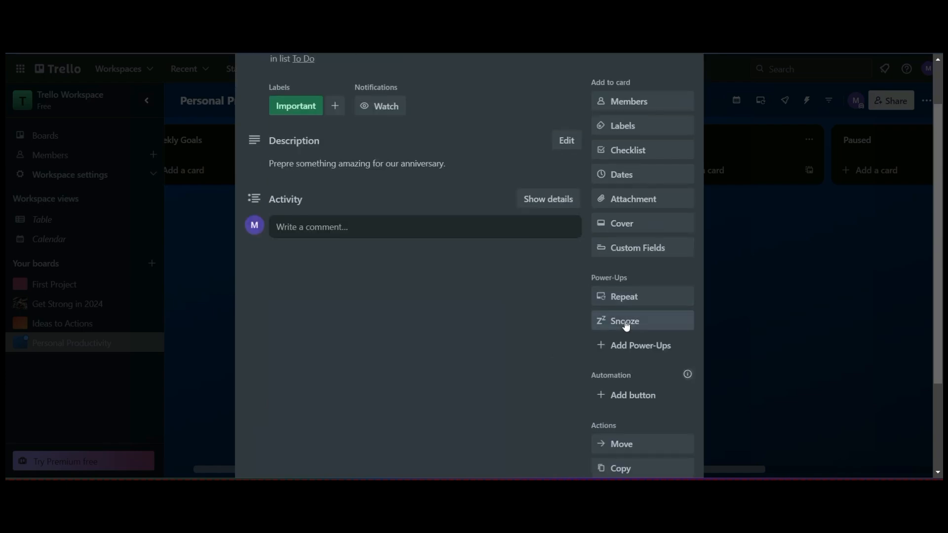
left_click(626, 325)
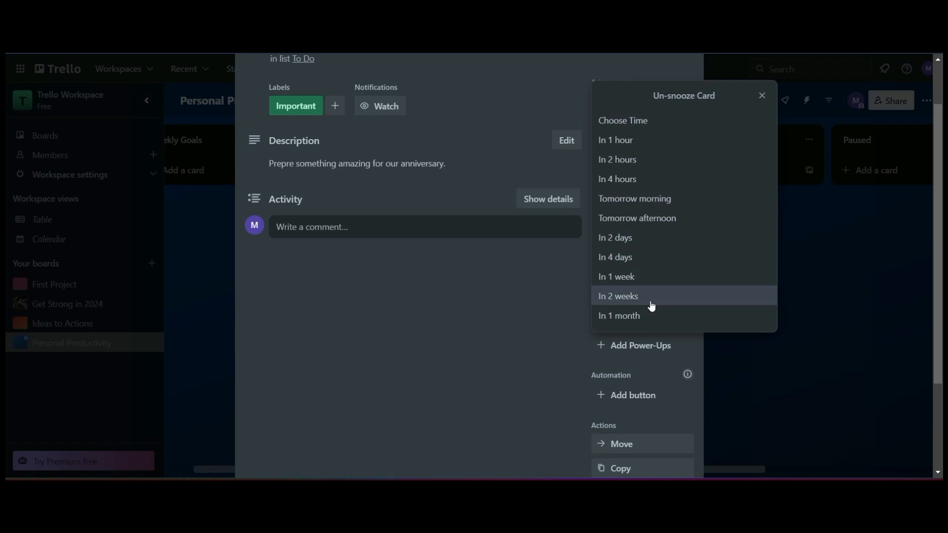
left_click(646, 318)
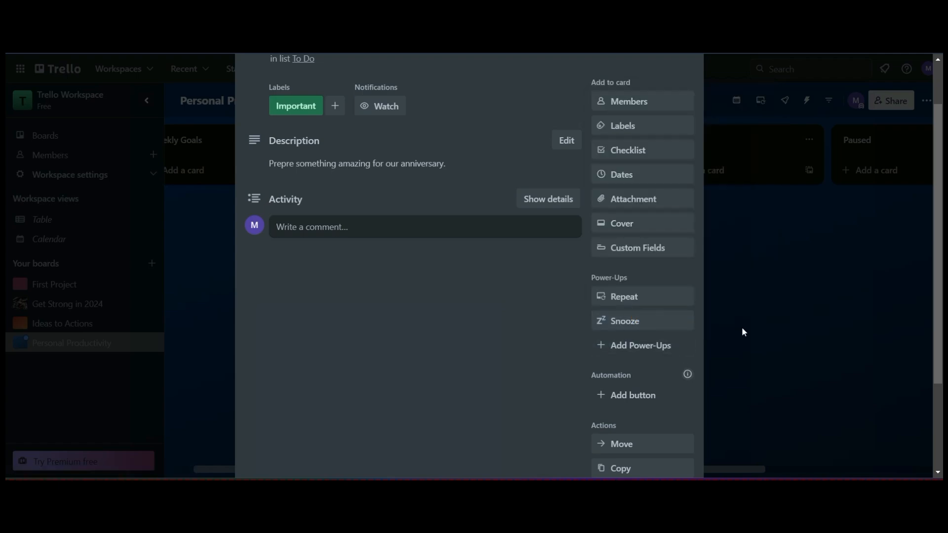
scroll(543, 358, "down", 3)
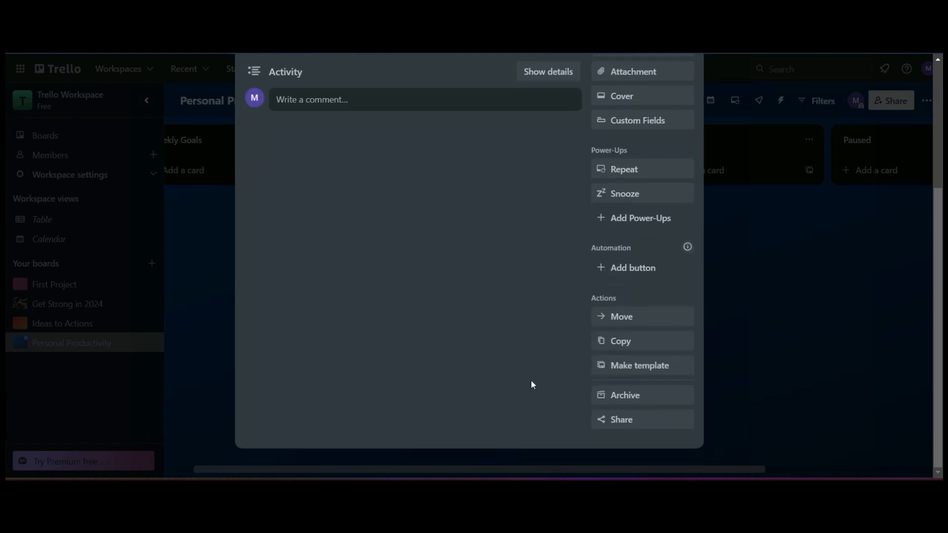
left_click(751, 275)
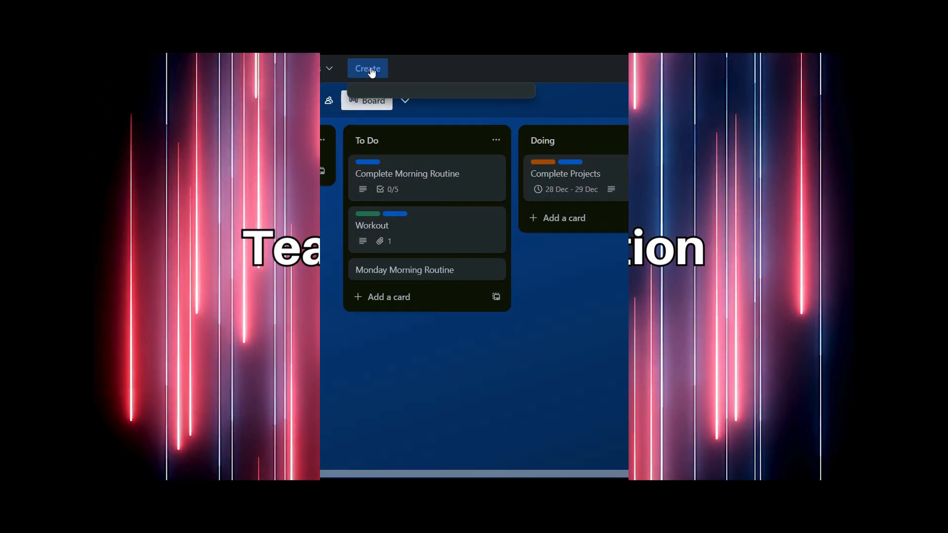
Step: Create a new board titled Team Board with the orange gradient background
left_click(369, 69)
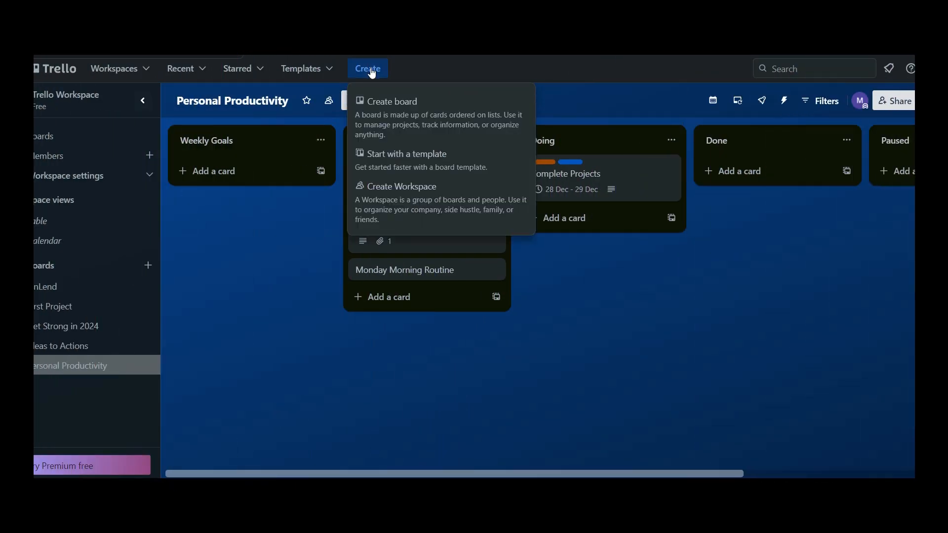
left_click(417, 119)
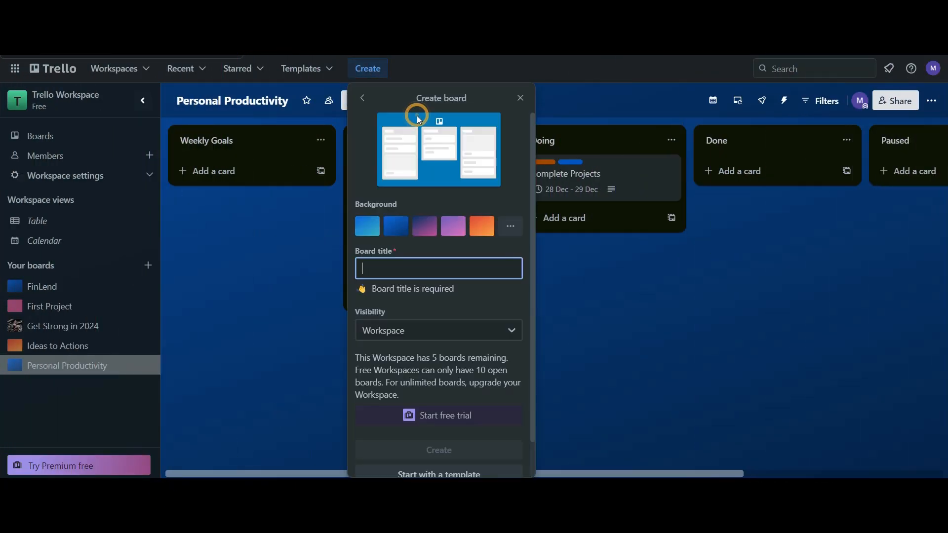
left_click(511, 252)
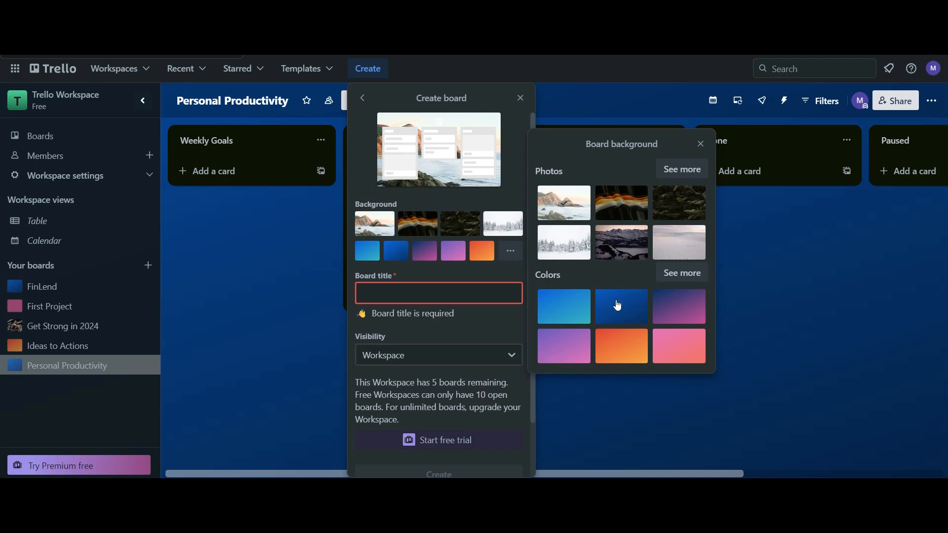
left_click(628, 356)
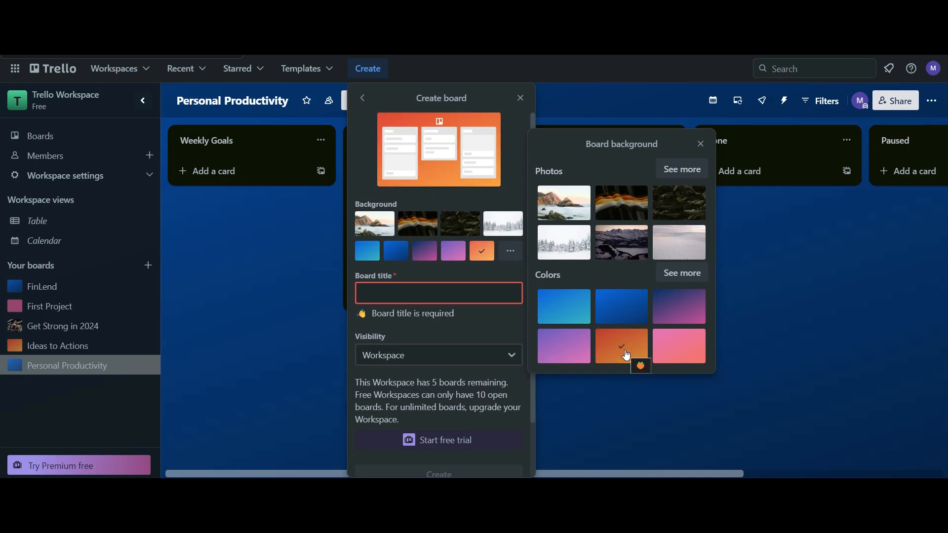
left_click(387, 294)
type("Team Board")
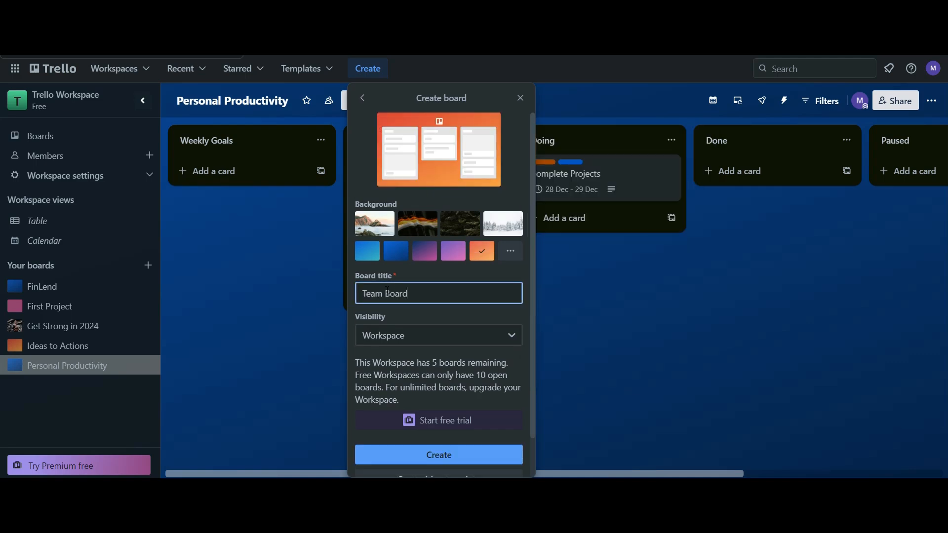
left_click(451, 457)
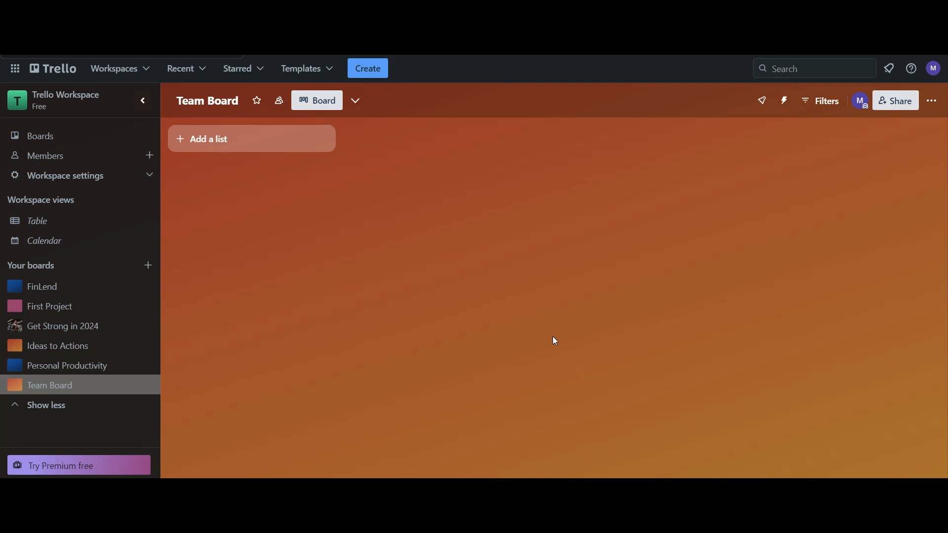
Step: Add the lists Upcoming Projects and Current Projects to the Team Board
left_click(229, 146)
type("Up")
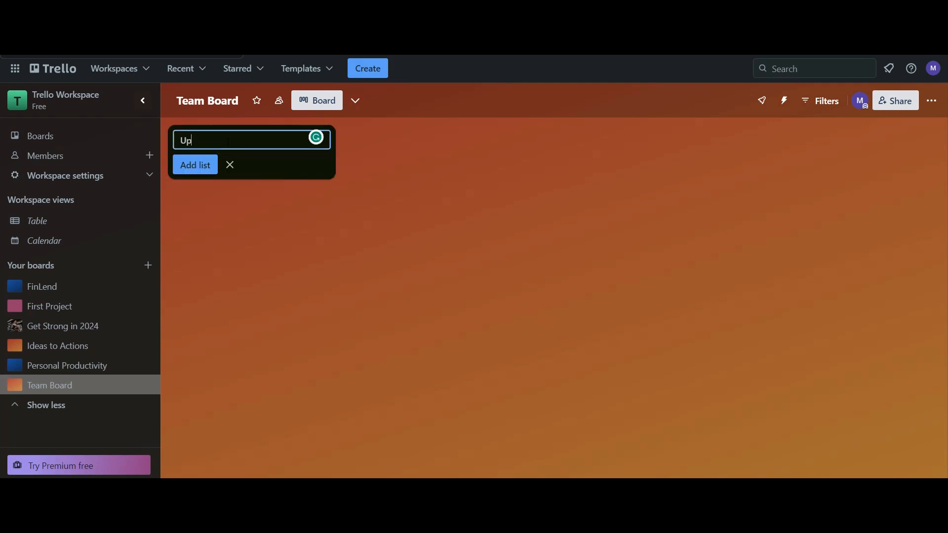
type("coming Proje")
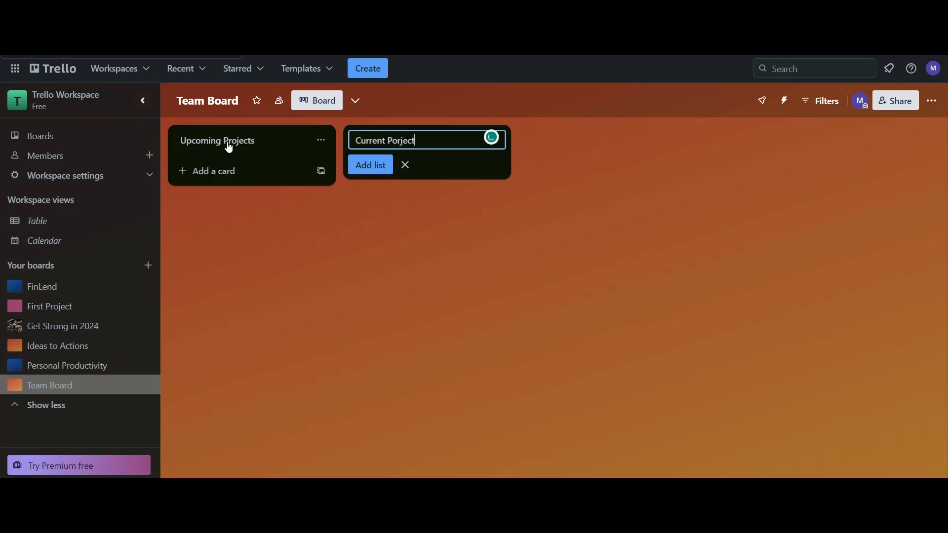
key("BackSpace")
key("BackSpace")
key("BackSpace")
key("BackSpace")
key("Return")
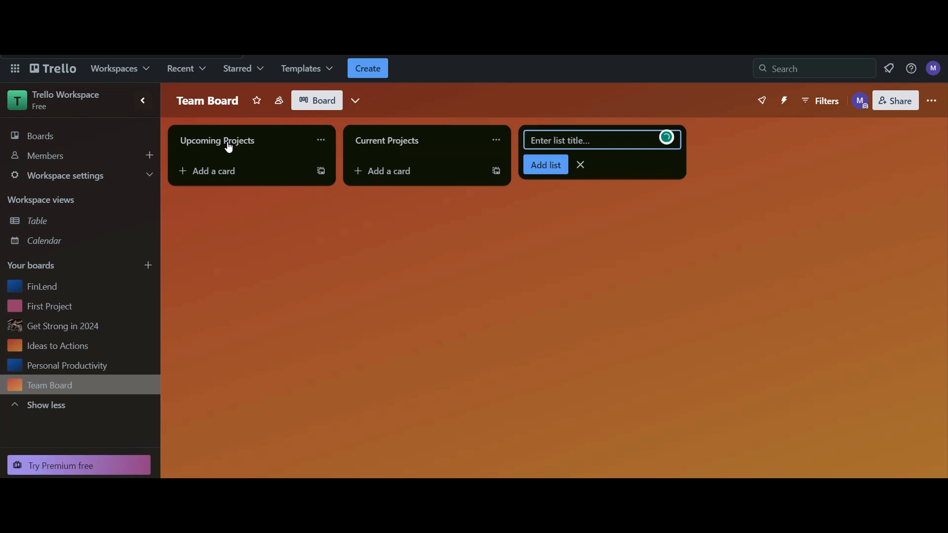
Step: Add three more lists to the board: Pending Review, Completed Projects and Follow Up
type("Pending Review")
key("Return")
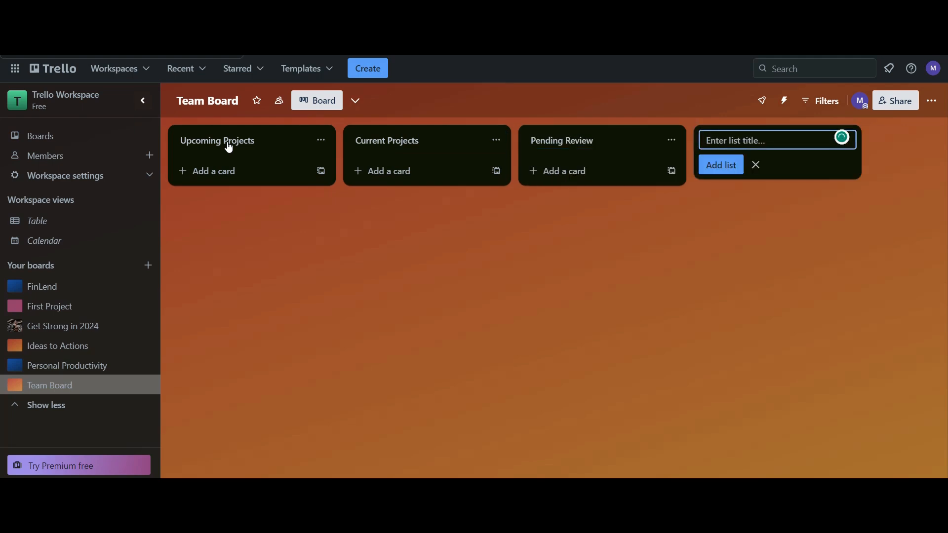
type("Completed Projectgs")
key("Return")
type("Follw")
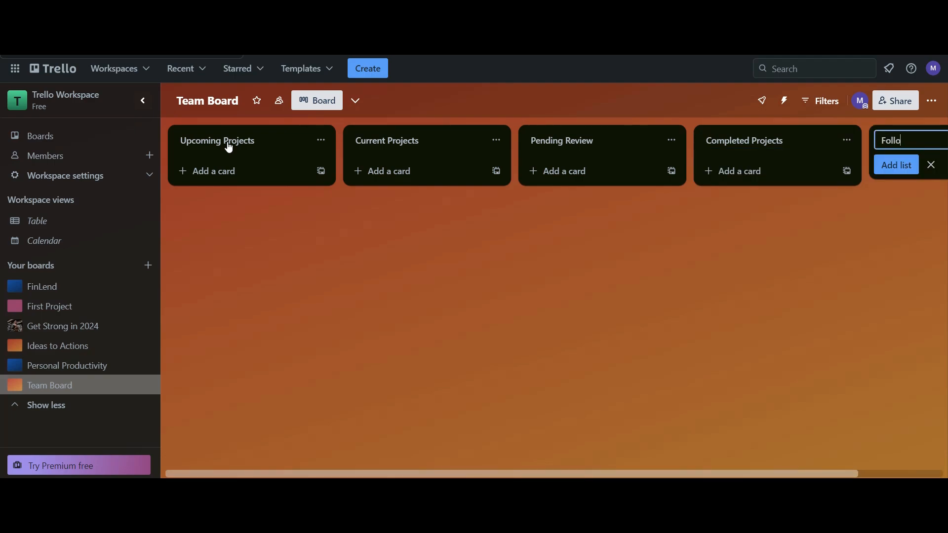
key("Return")
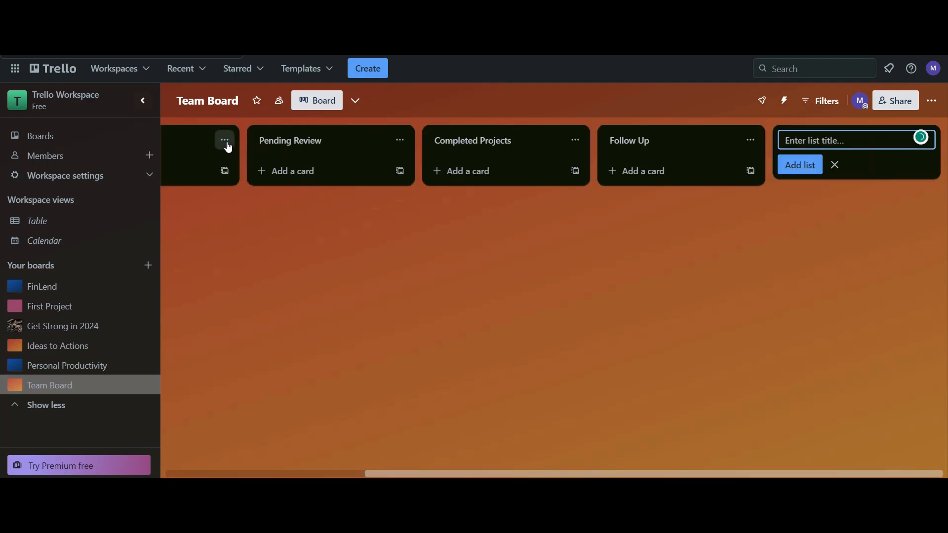
left_click_drag(553, 476, 298, 448)
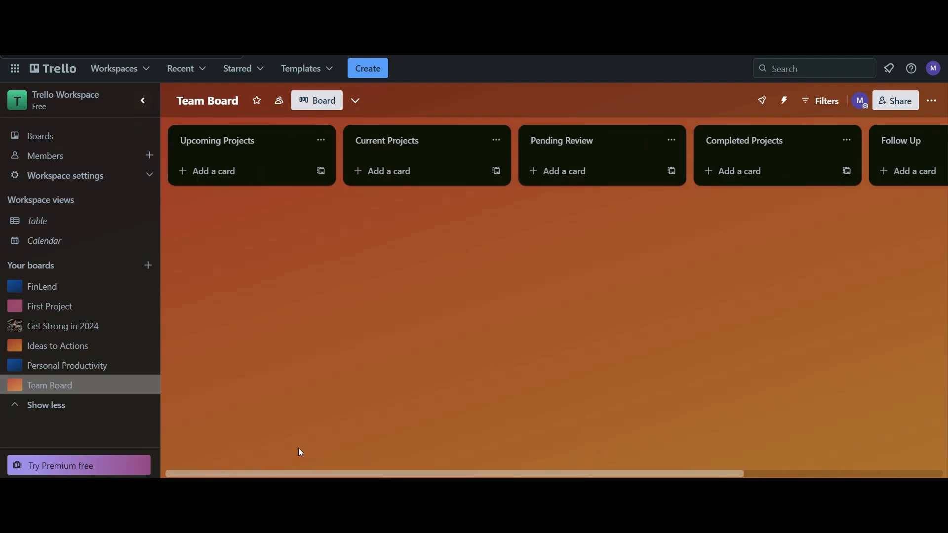
Step: Examine the board's sharing options, including the invitation field and the roles available for invitees, and leave them
left_click(889, 104)
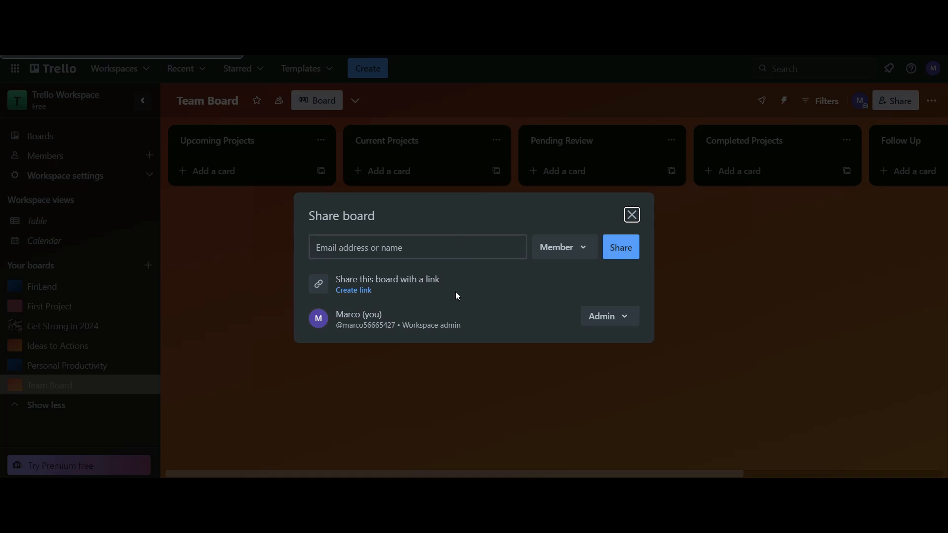
left_click(361, 247)
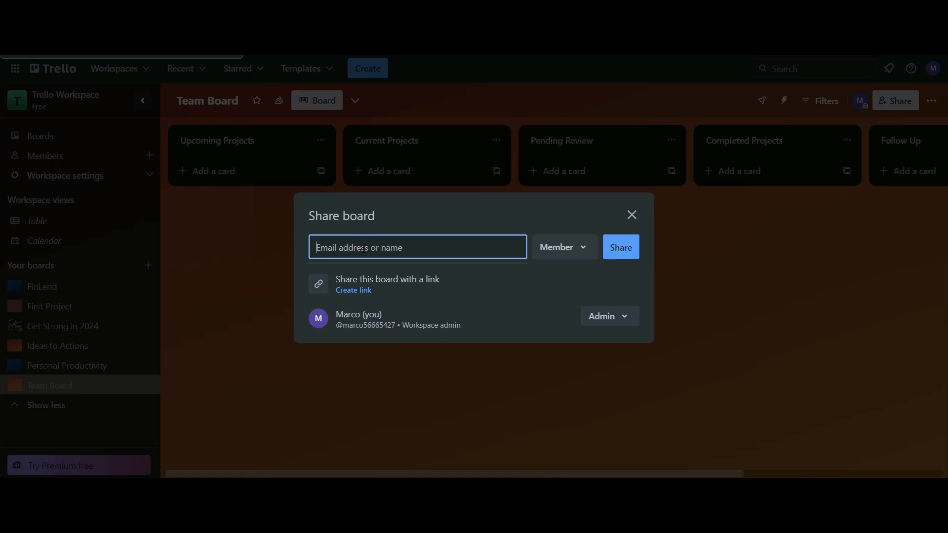
left_click(588, 251)
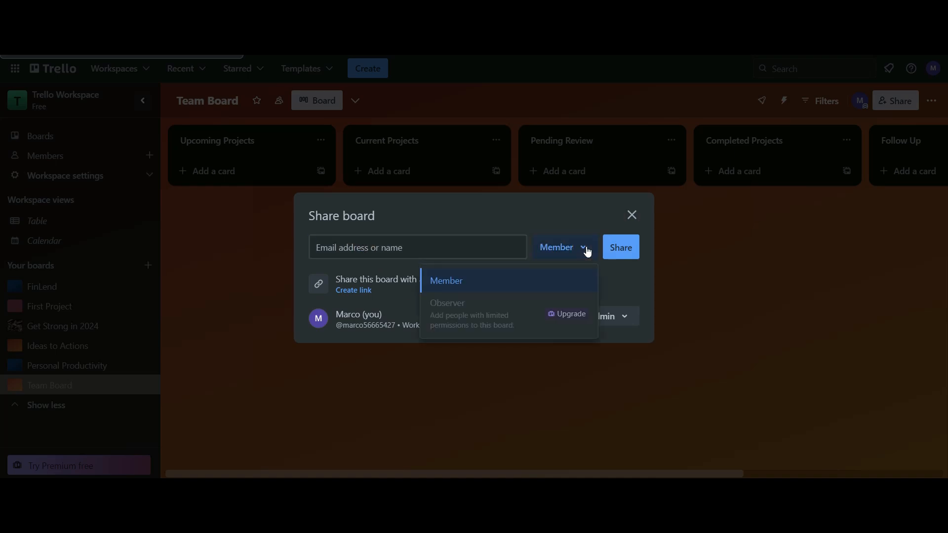
left_click(560, 208)
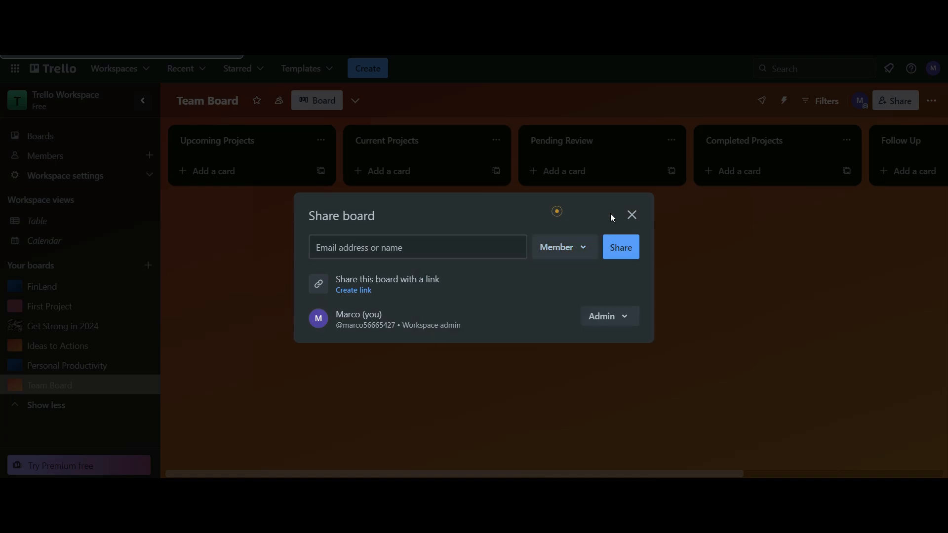
left_click(632, 215)
left_click(414, 244)
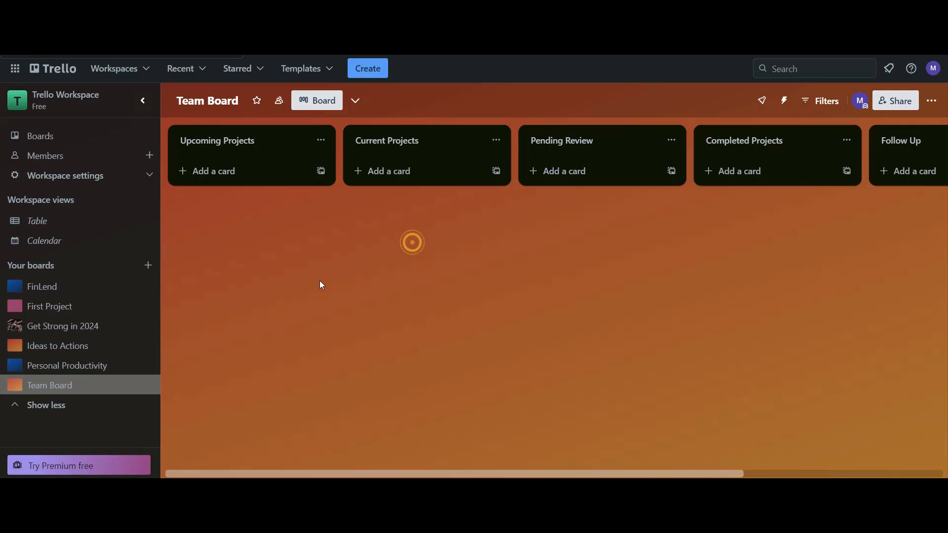
Step: Add a card titled January Social Media Content to the Upcoming Projects list
left_click(255, 171)
left_click(223, 175)
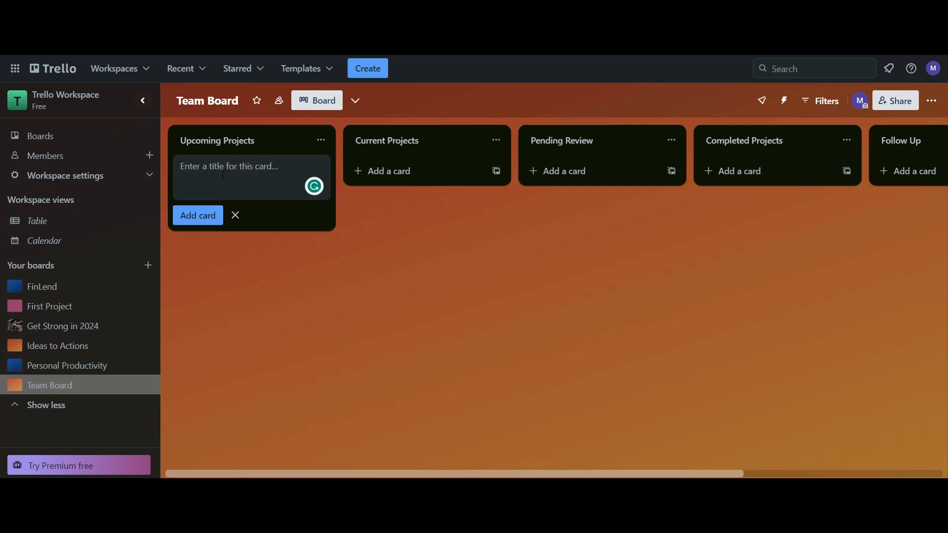
type("Social Me")
type("ntent")
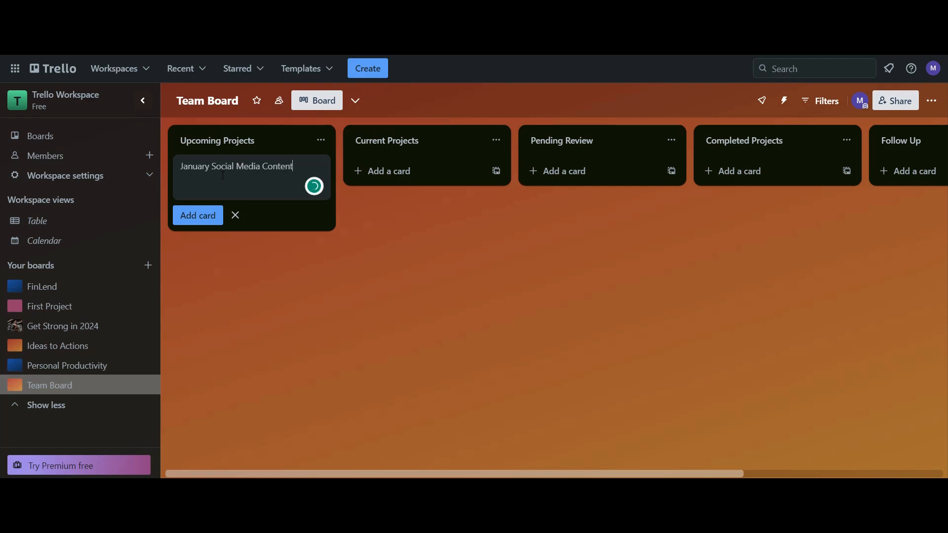
key("Return")
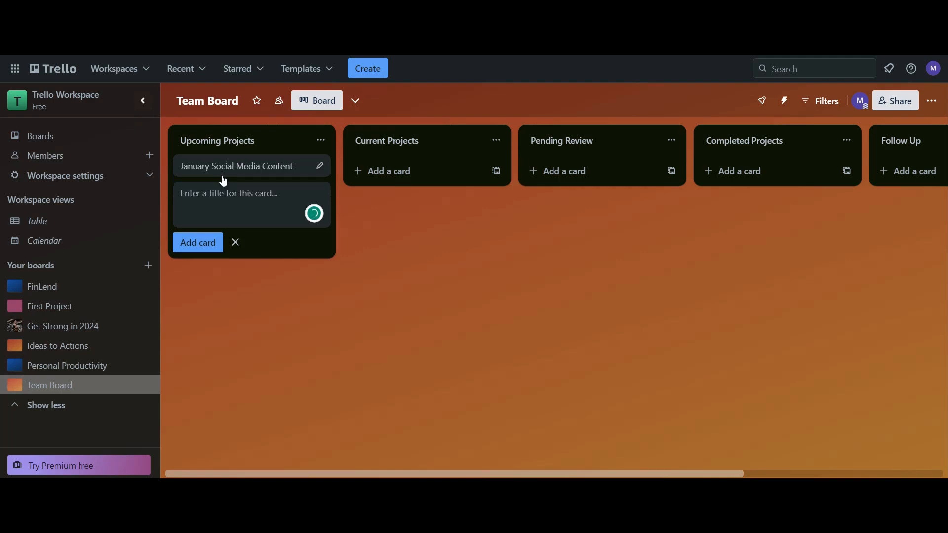
Step: View the assignable members of the January Social Media Content card and set its dates to 27 Dec through 31 Dec at 16:53
left_click(261, 170)
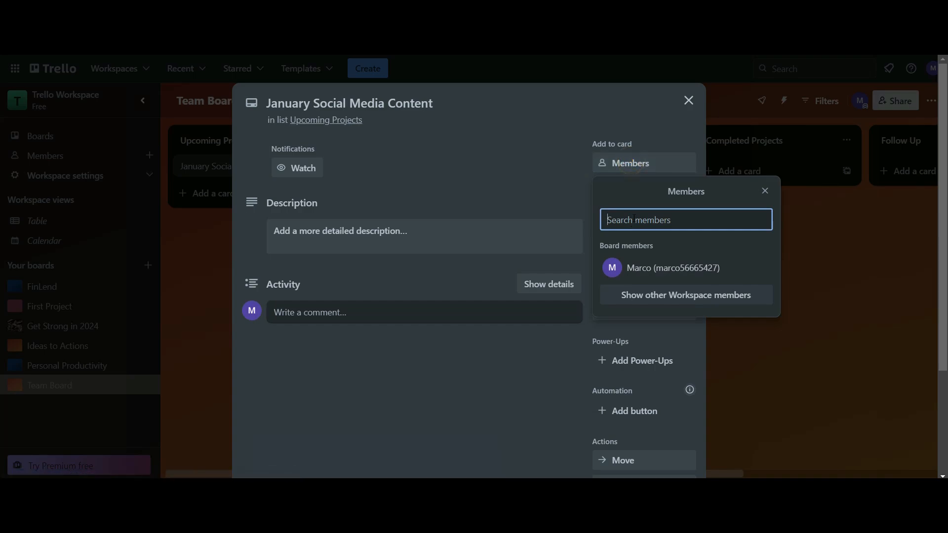
left_click(633, 218)
left_click(655, 220)
left_click(558, 176)
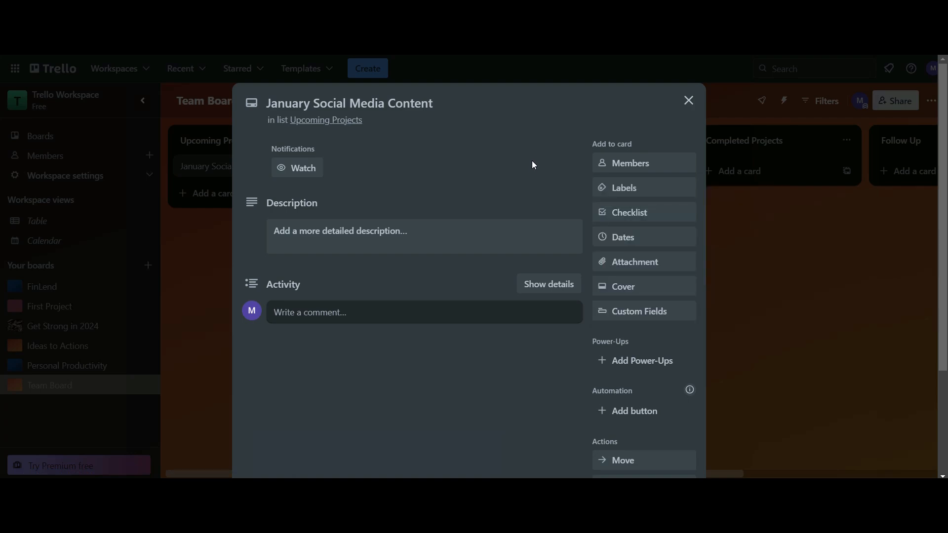
left_click(635, 238)
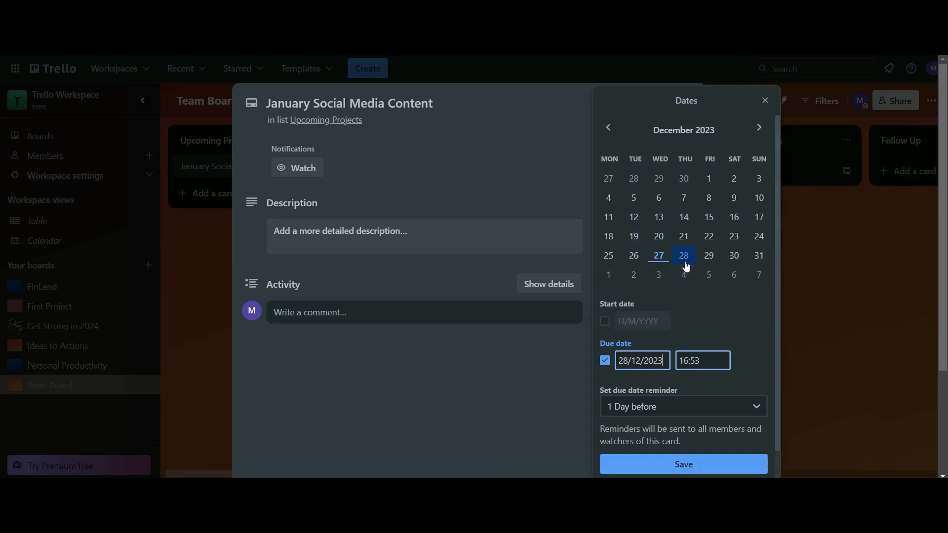
left_click(605, 320)
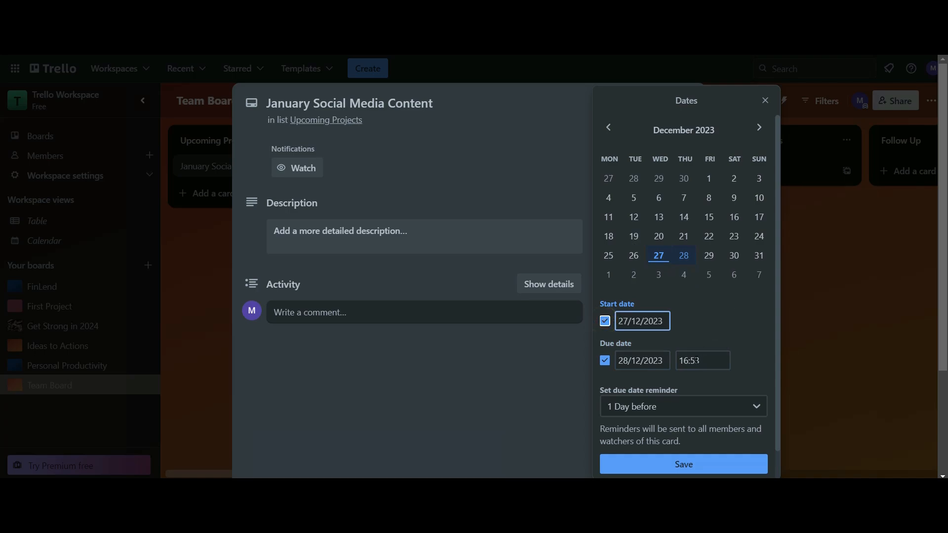
left_click(698, 468)
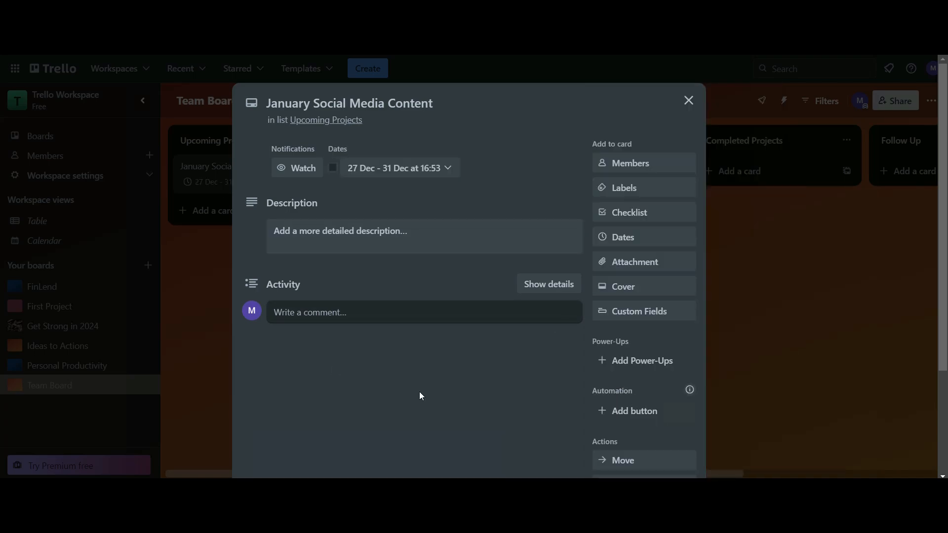
Step: Write a card description mentioning the board member and requesting 30 posts for X company's January social media campaign, following the guidelines below
left_click(339, 233)
type("@")
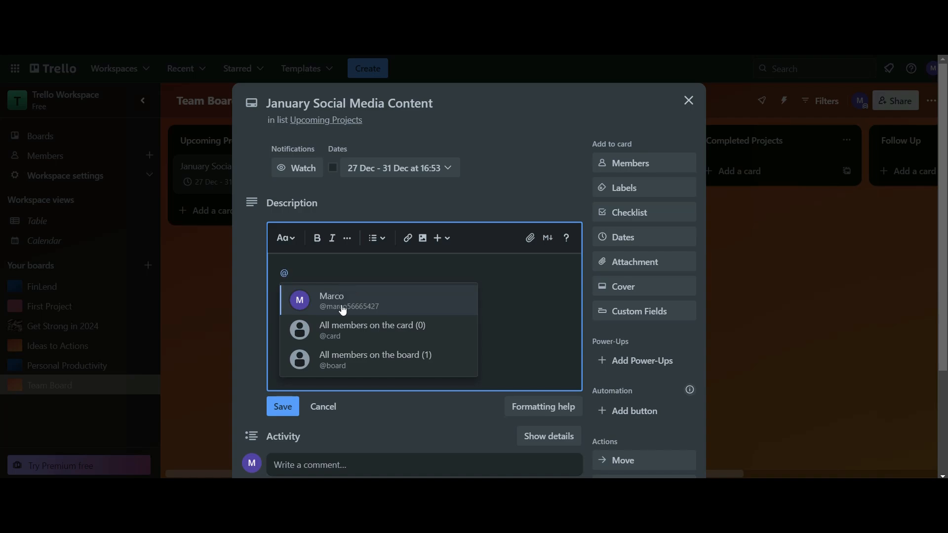
left_click(341, 305)
type("I want you to create ")
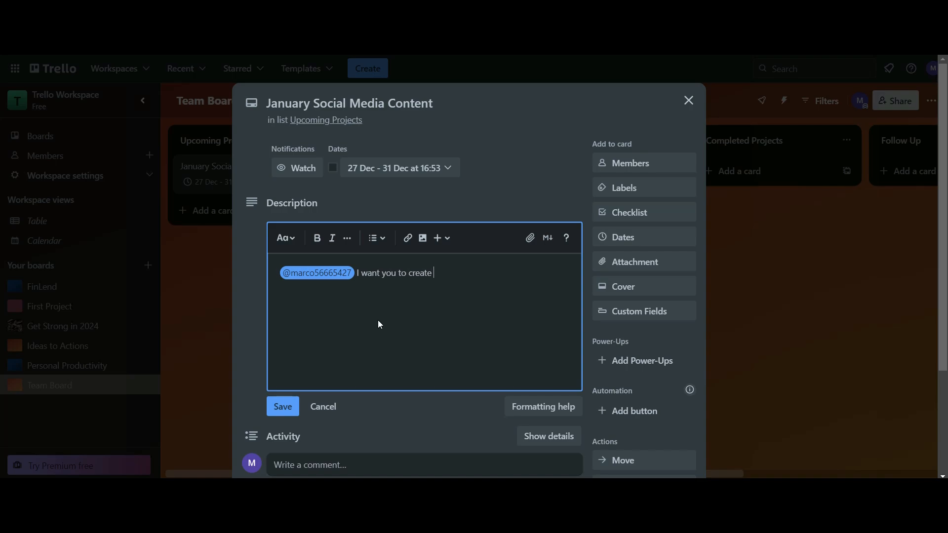
type("30 posts for X company's social media campaign for")
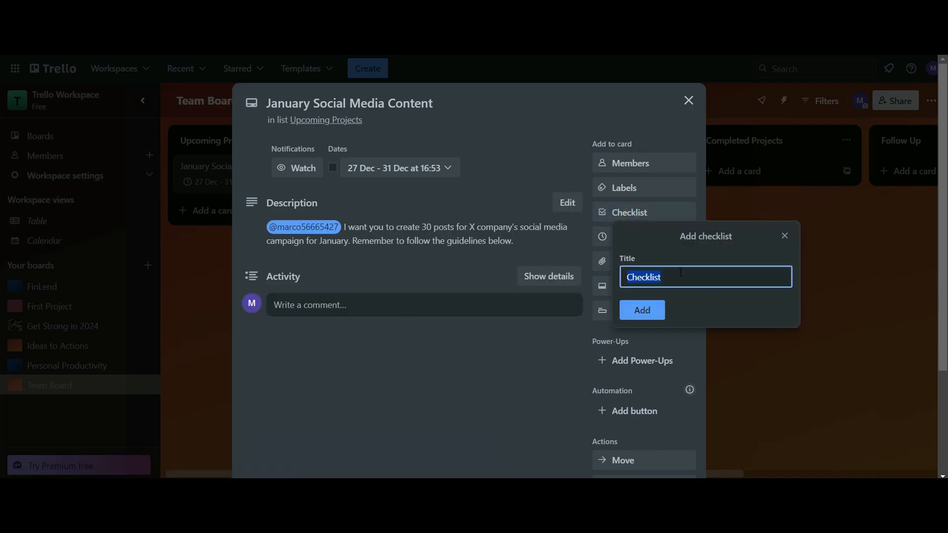
Step: Add a checklist titled X Company Social Media Checklist to the card
type("X Company Social Media Checklist")
left_click(674, 277)
type("Social Media")
key("Return")
Step: Add the checklist items Follow Brand Bible Colors, Research All Content and Verify Content with Copy Writer
type("Follow Bar")
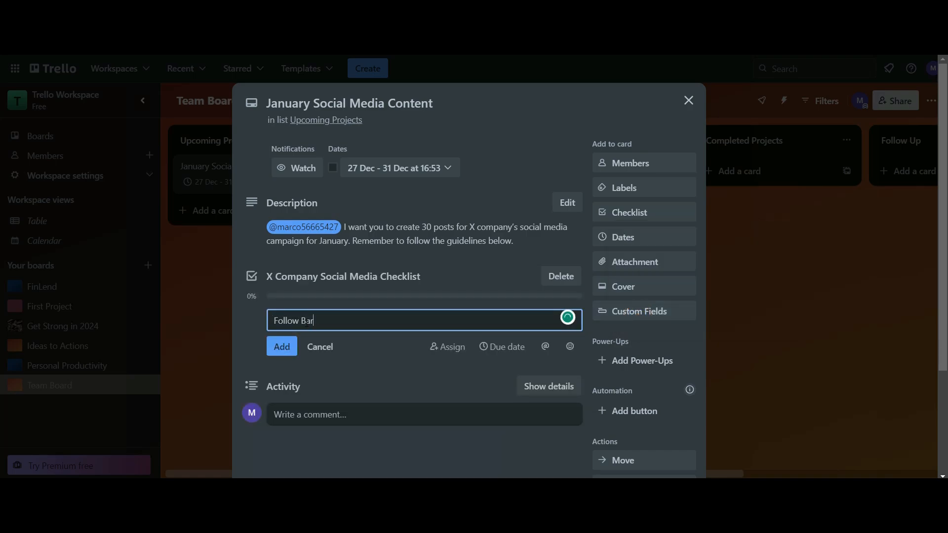
type("nd Bible Colors")
key("Return")
type("Research All Content")
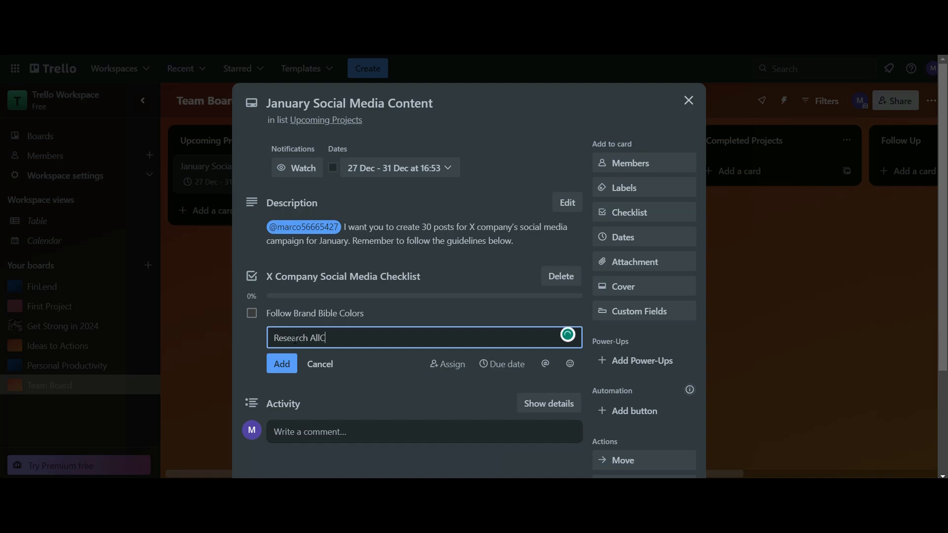
key("Return")
type("Verify Content with")
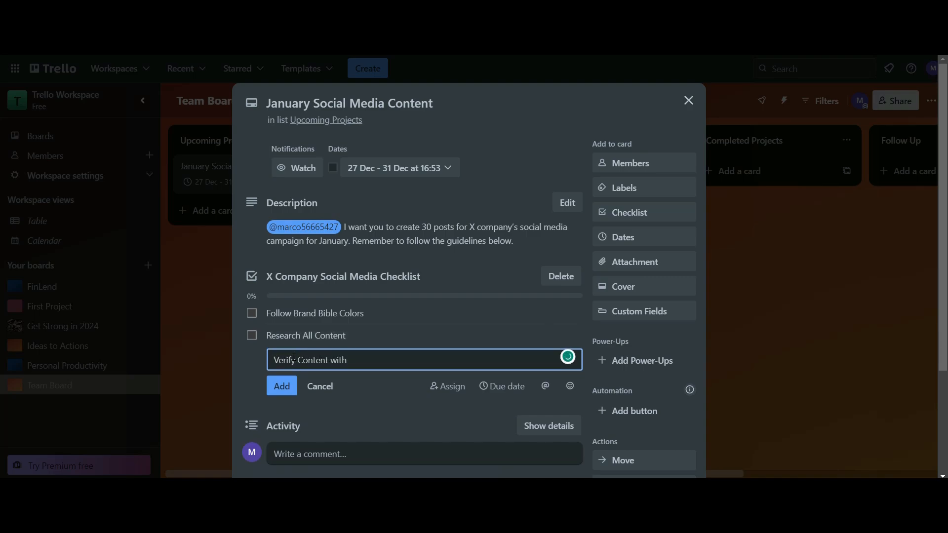
type(" Copy Writer")
key("Return")
Step: Add the checklist items Send for Approval, Schedule Posts and Mark Project as Completed
type("Send for Approval")
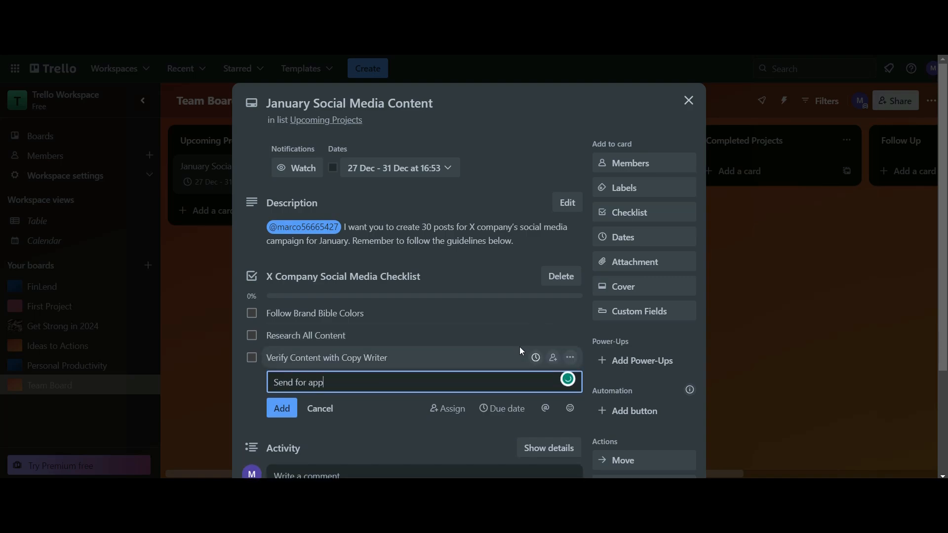
key("Return")
type("Schedule Posts")
key("Return")
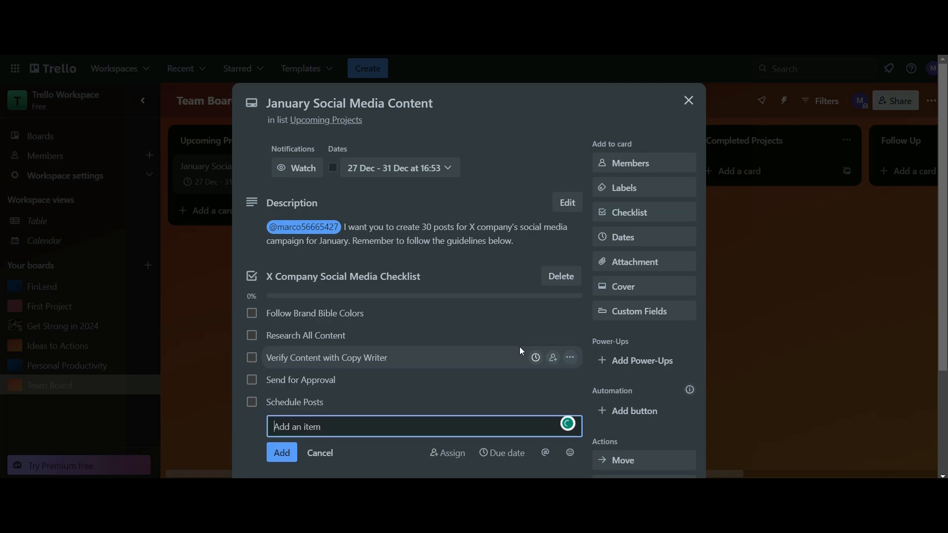
type("Mark Project as Completed")
key("Return")
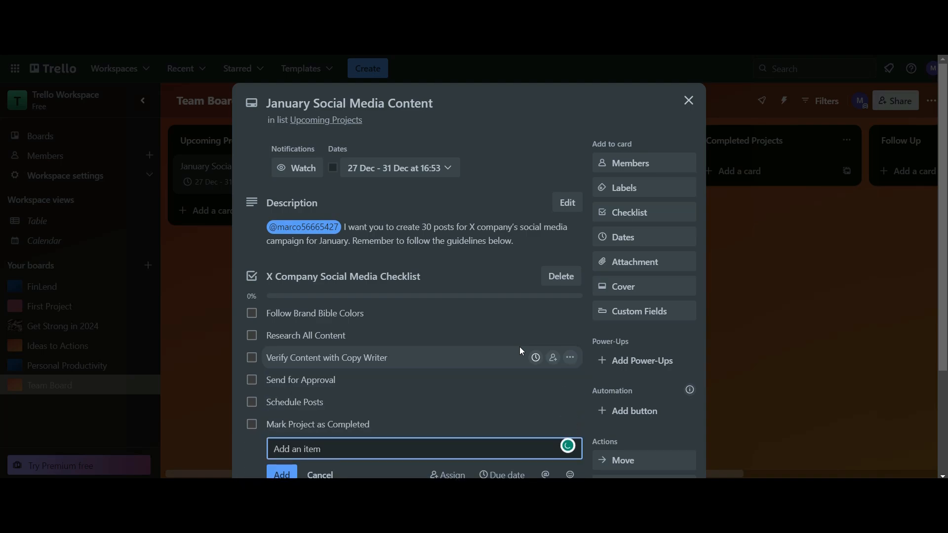
Step: Title the green label X Company, apply it to the January Social Media Content card, and return to the board
left_click(634, 193)
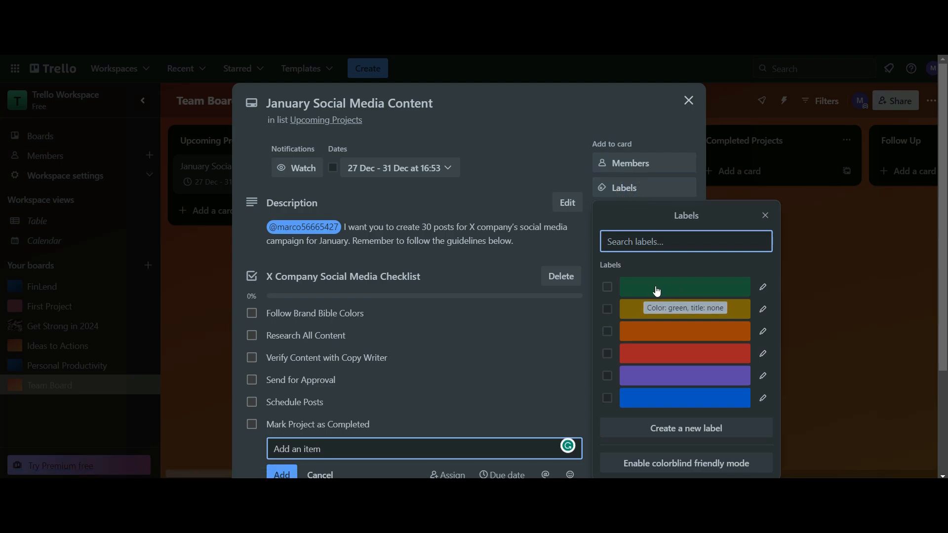
left_click(763, 291)
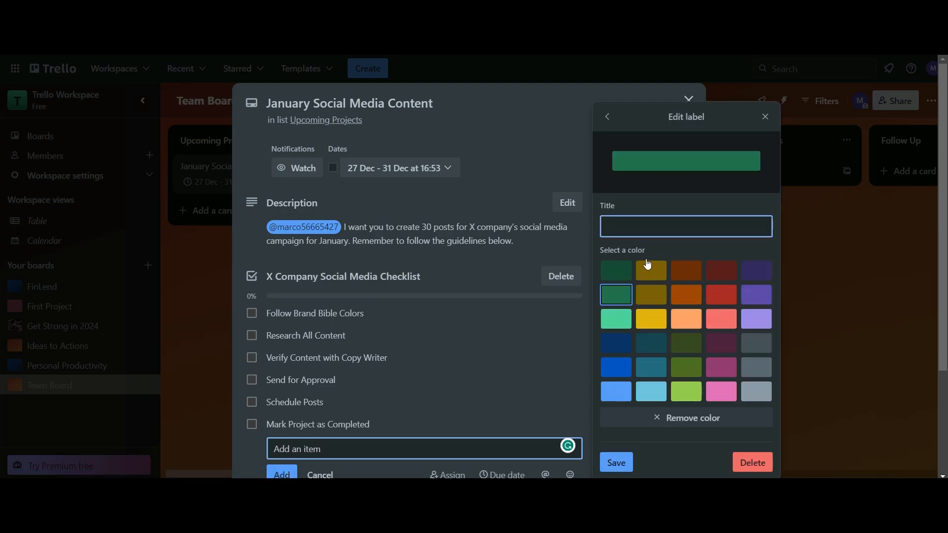
type("X Compan")
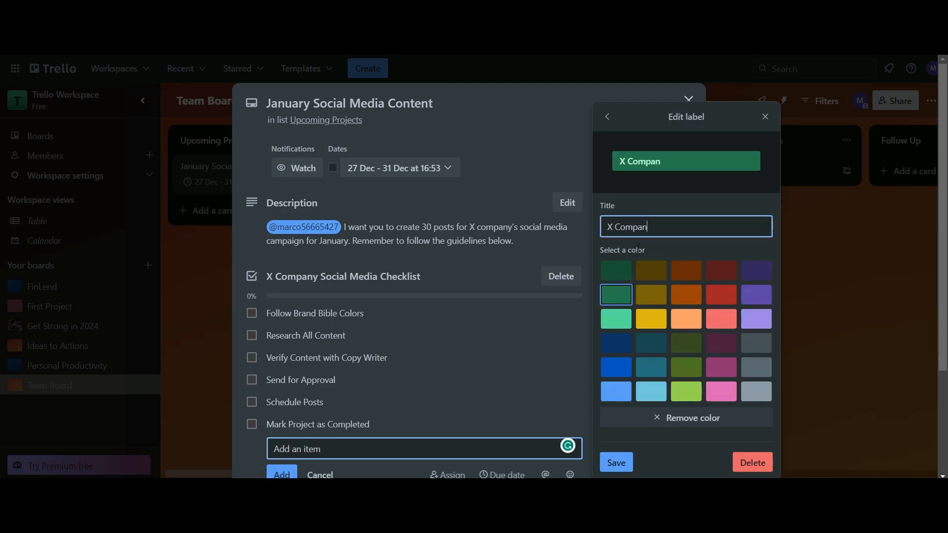
type("y")
left_click(616, 462)
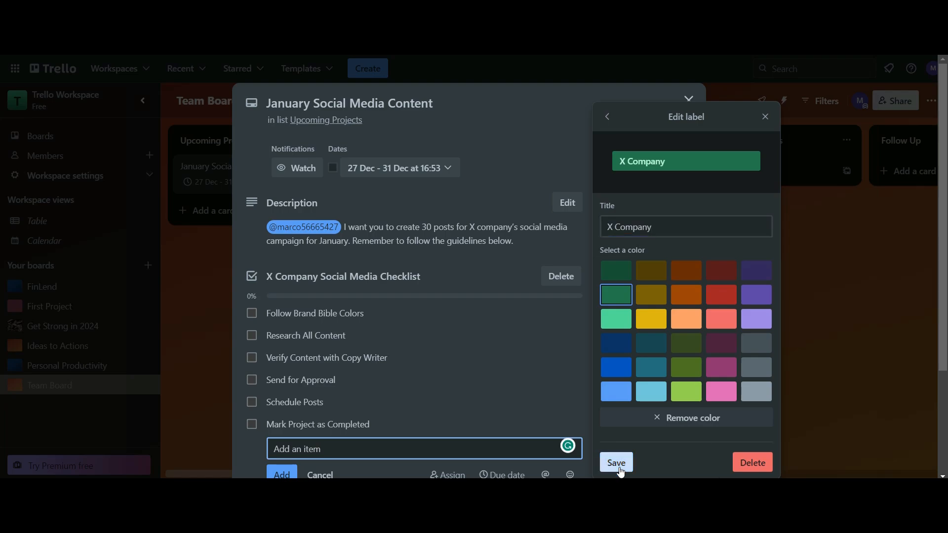
left_click(692, 287)
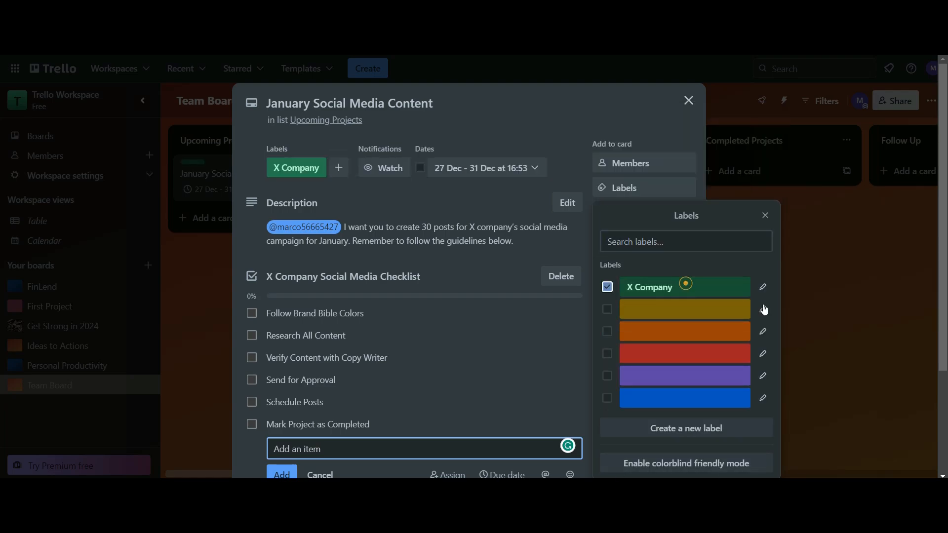
left_click(834, 307)
left_click(810, 312)
left_click(359, 285)
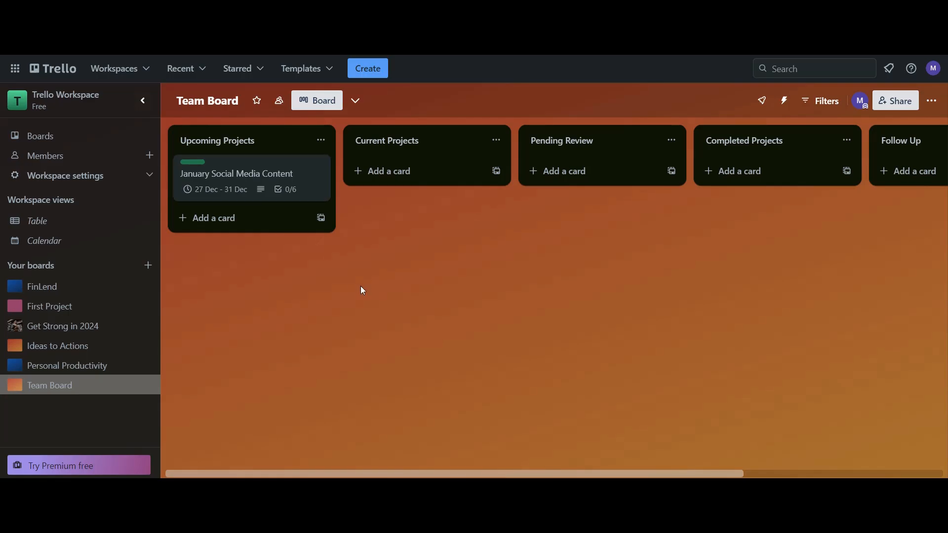
Step: Post the comment "I like what you've done with the first post. Make the following changes please: ...." on the January Social Media Content card
scroll(455, 318, "down", 3)
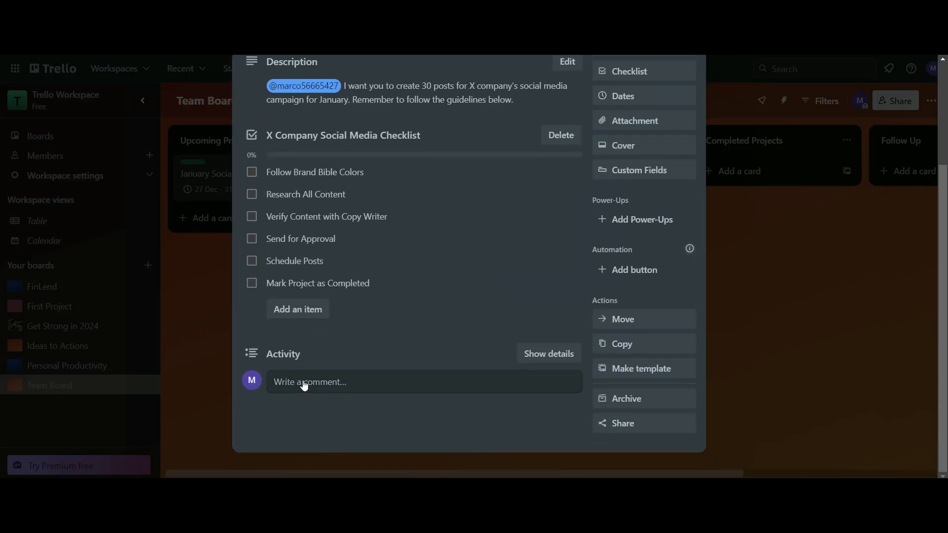
left_click(304, 385)
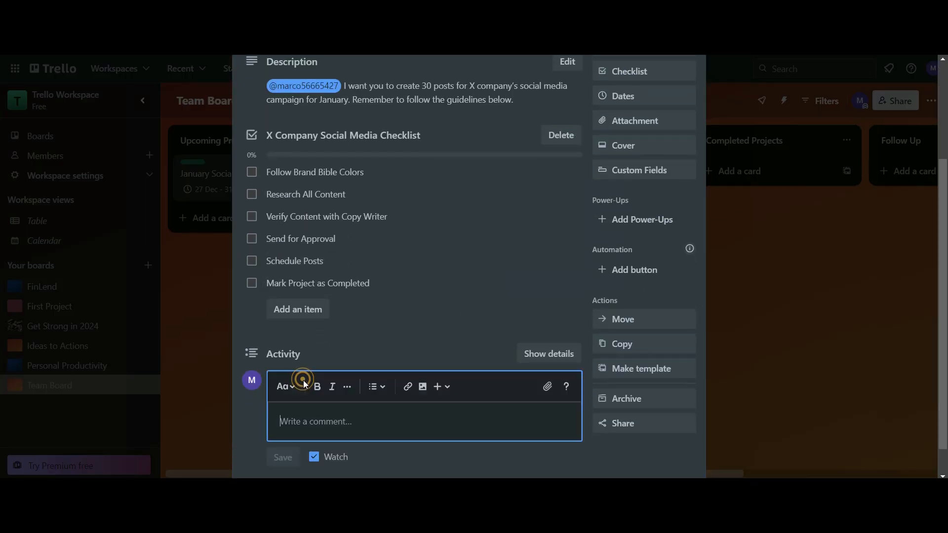
type("I like what you've done with the first post. Make the following changes")
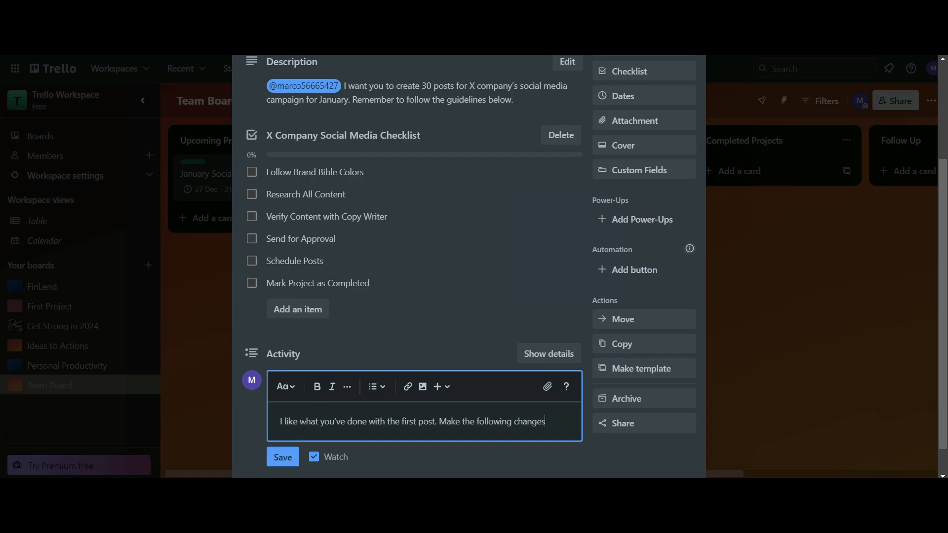
type("peoce")
key("BackSpace")
key("BackSpace")
type("lease: ...")
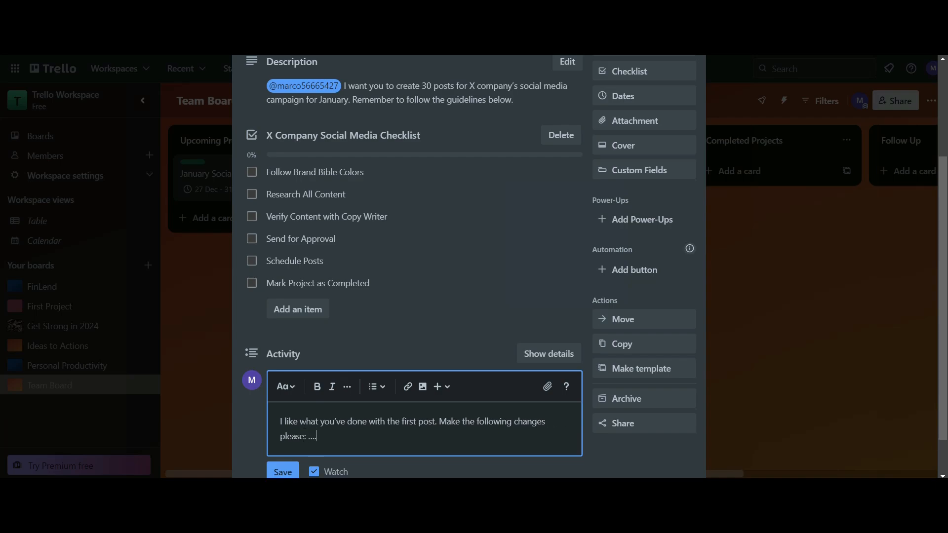
type(".")
key("Return")
scroll(310, 422, "down", 2)
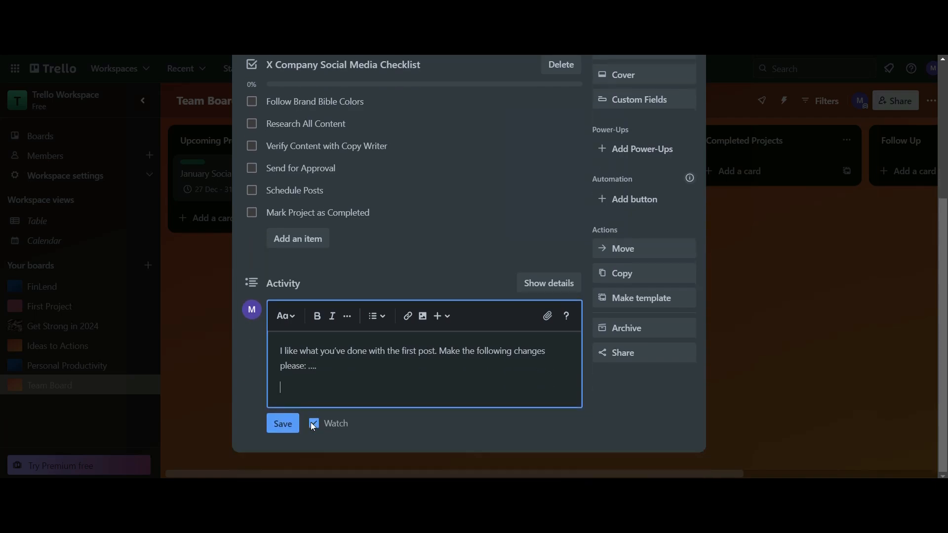
left_click(280, 422)
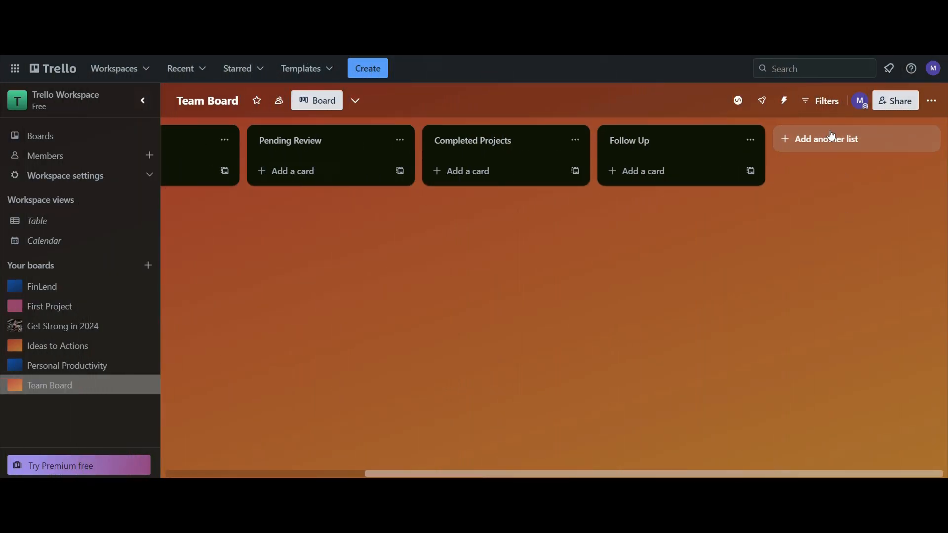
Step: Add a list titled Projects Worth Pursueing to the board and move it ahead of the other lists
left_click(823, 139)
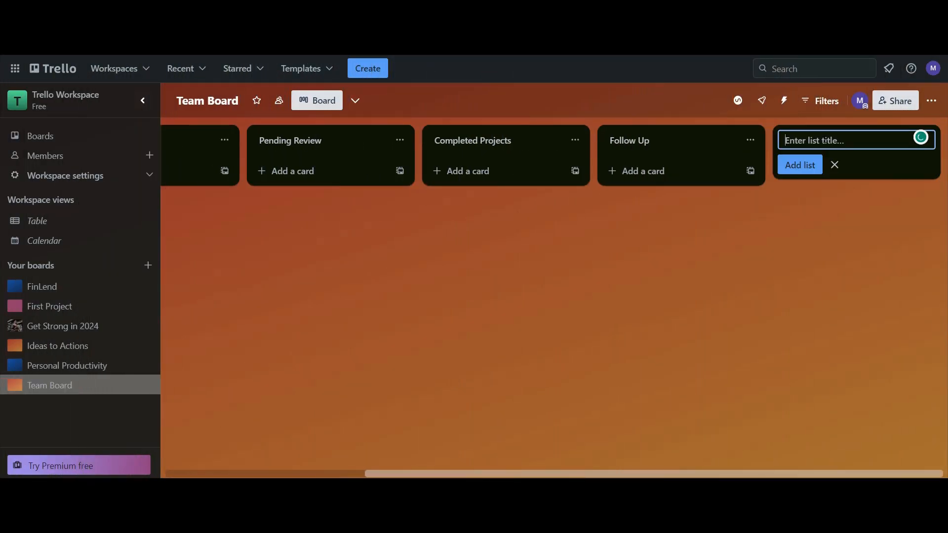
type("Projects Worth Pursueing")
key("Return")
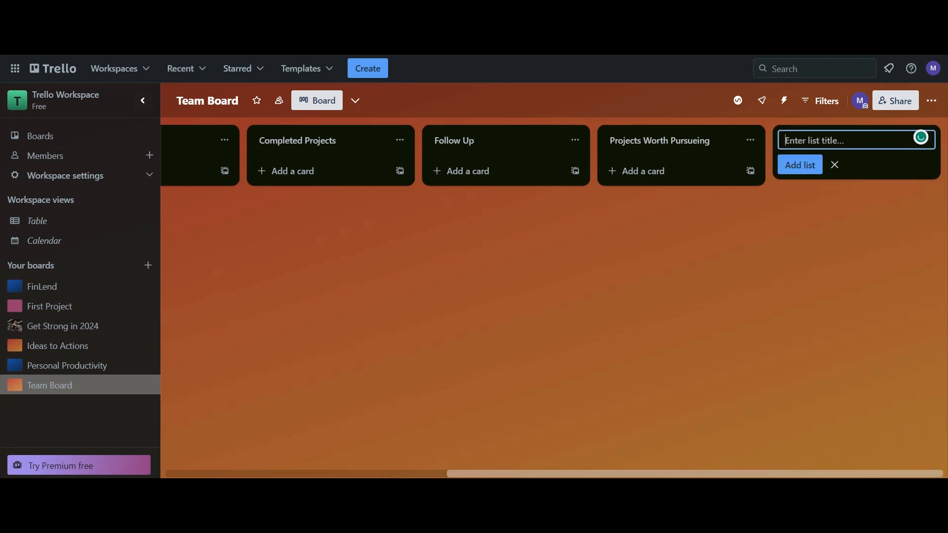
left_click_drag(694, 142, 263, 140)
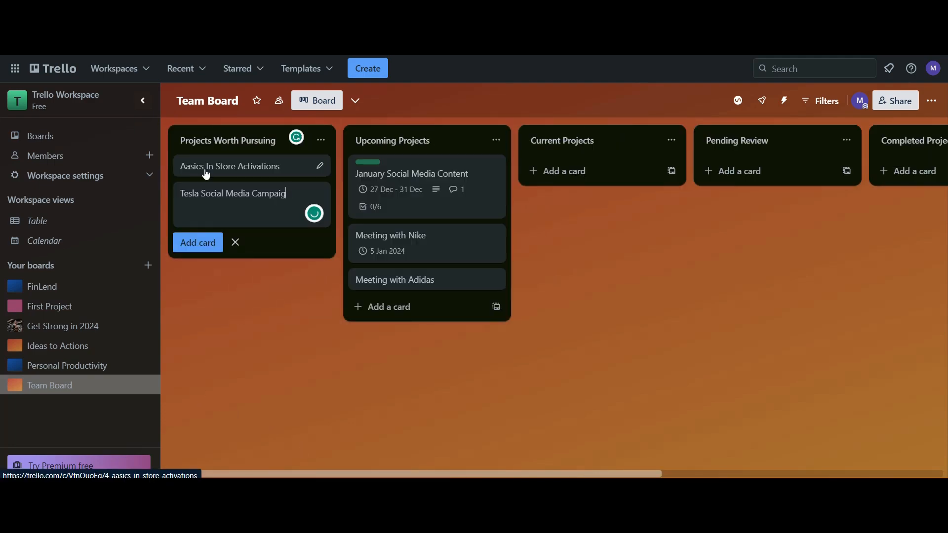
Step: Add the card Tesla Social Media Campaigns to the Projects Worth Pursuing list
key("Return")
left_click(677, 268)
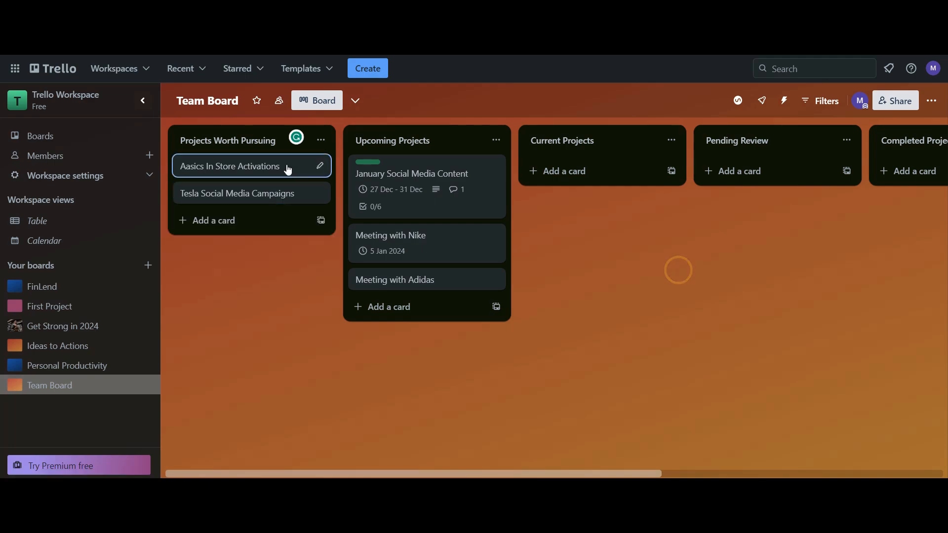
Step: From the Aasics In Store Activations card, search the Power-Ups for "voting" and add the Voting Power-Up to the board
left_click(285, 165)
left_click(641, 367)
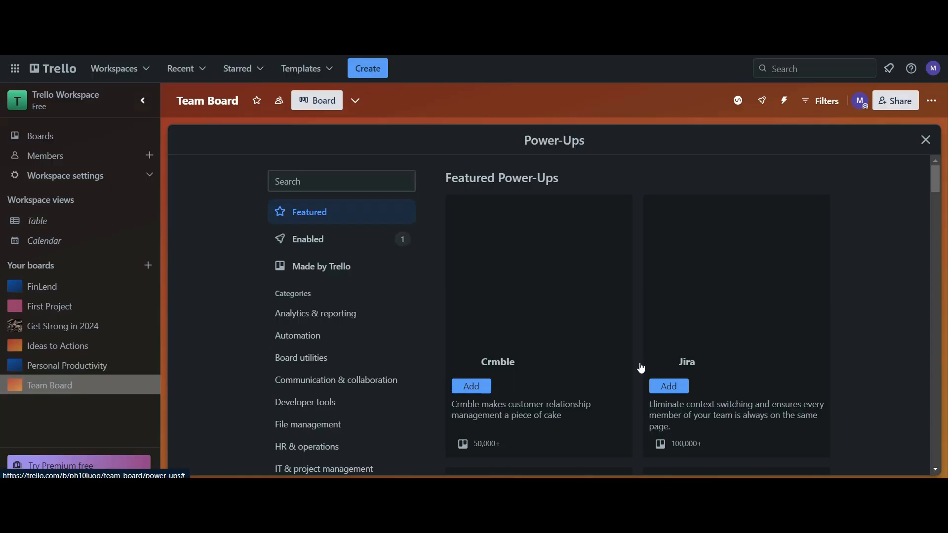
left_click(312, 182)
type("voting")
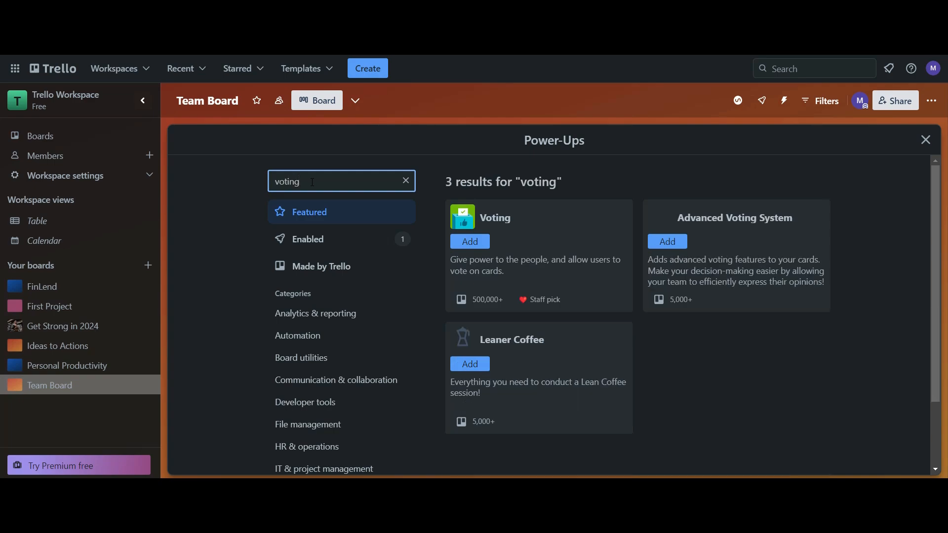
left_click(473, 243)
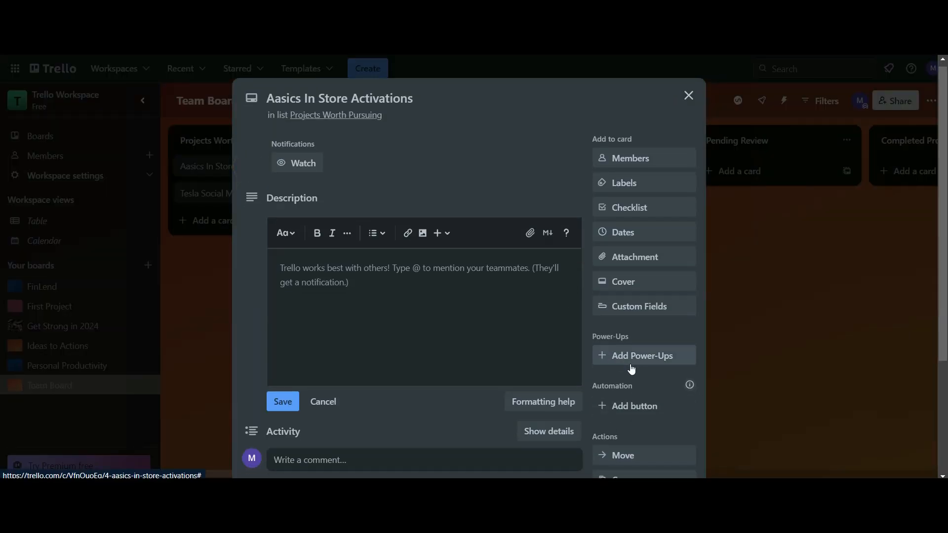
Step: Vote for the Aasics In Store Activations and Tesla Social Media Campaigns cards
scroll(634, 379, "down", 3)
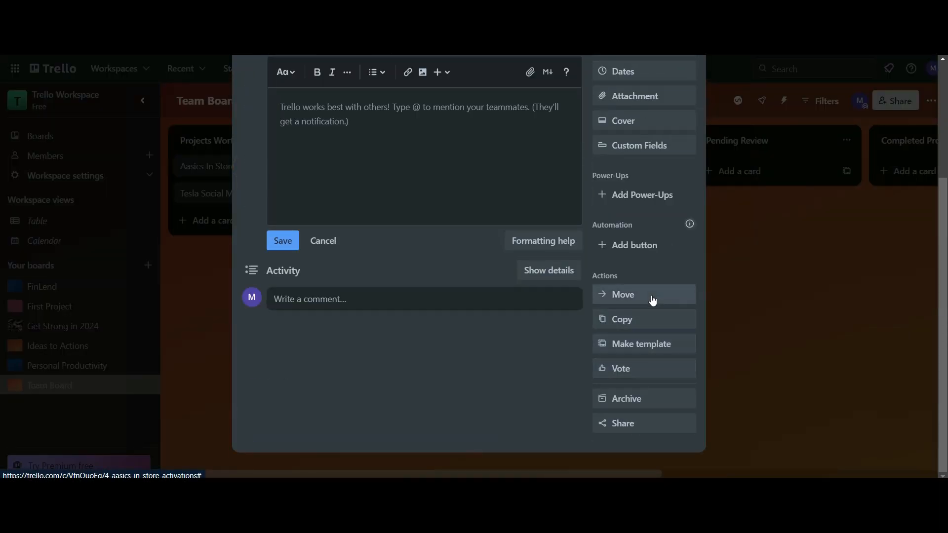
left_click(644, 376)
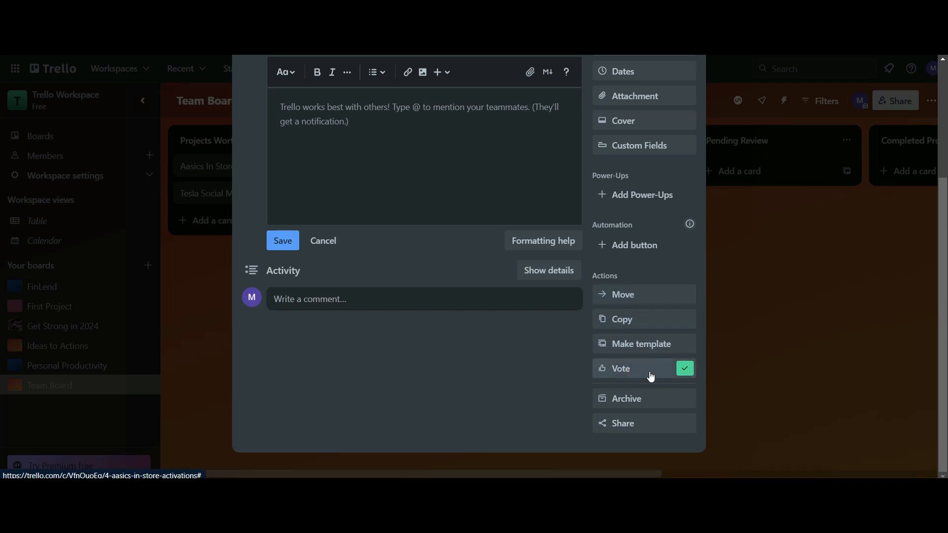
left_click(650, 370)
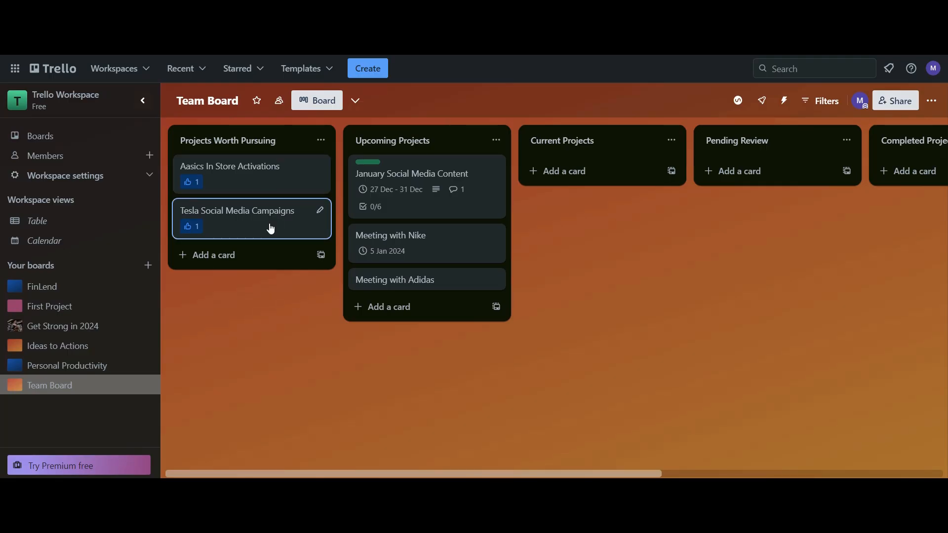
left_click(289, 348)
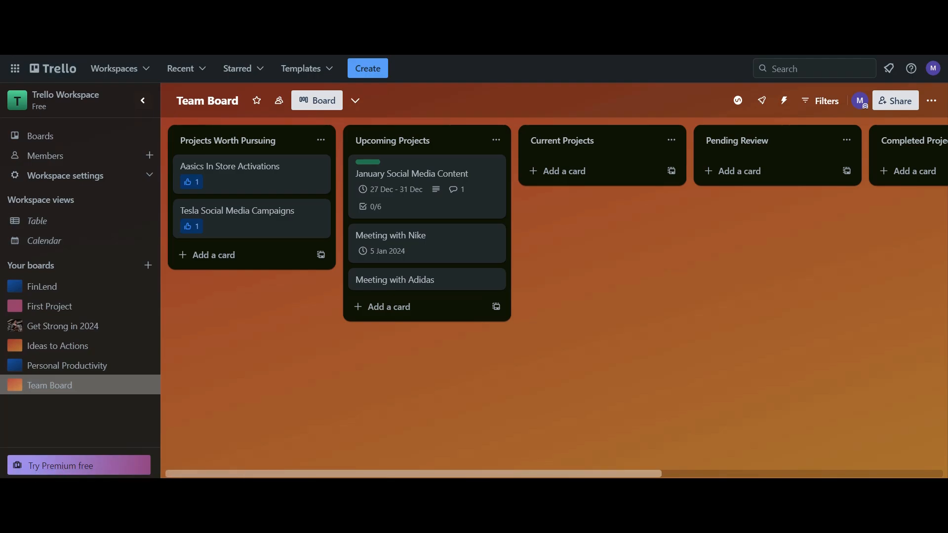
Step: From the January Social Media Content card, find the Google Drive Power-Up and add it to the board
left_click(412, 178)
left_click(631, 365)
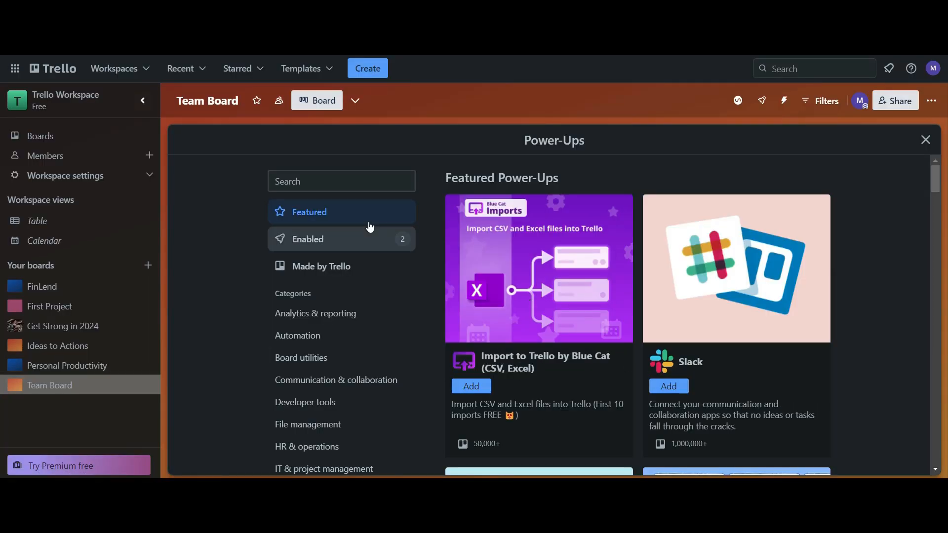
left_click(327, 183)
type("g")
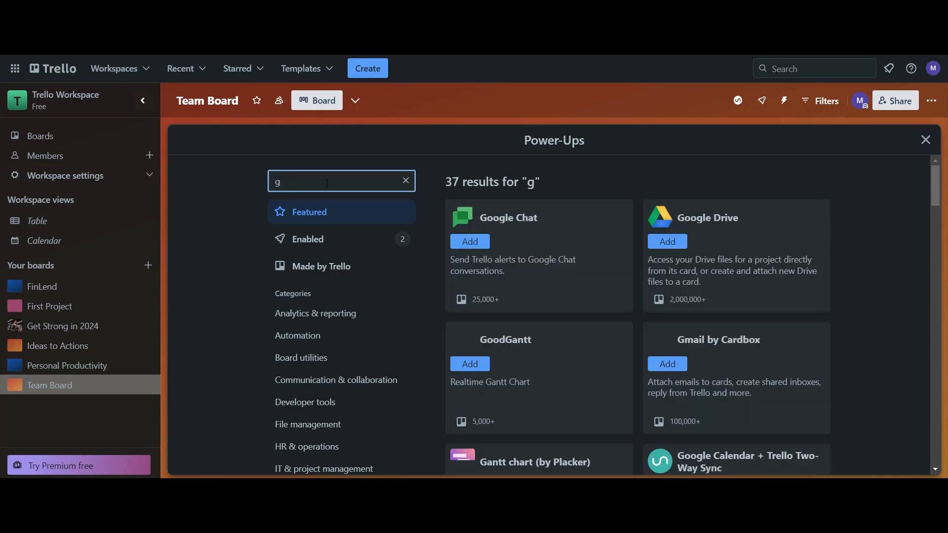
type("o")
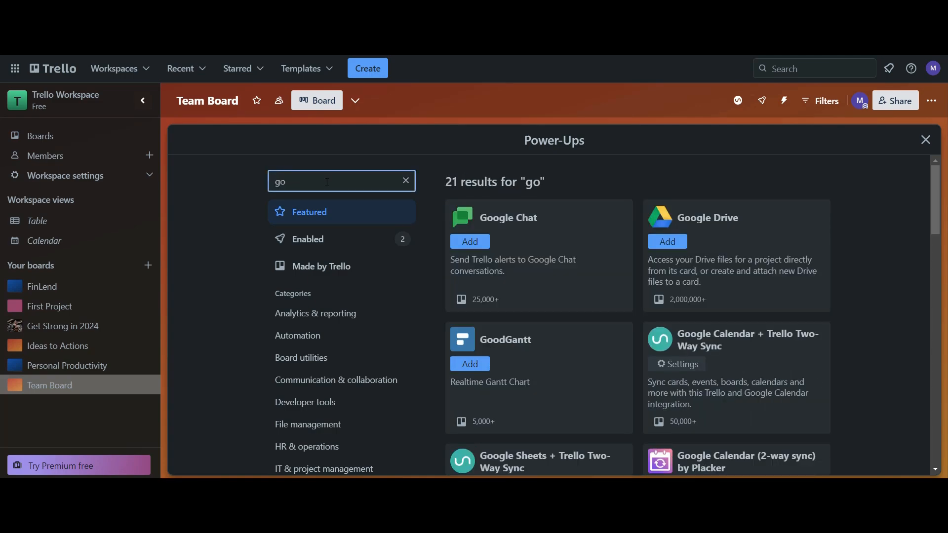
left_click(668, 242)
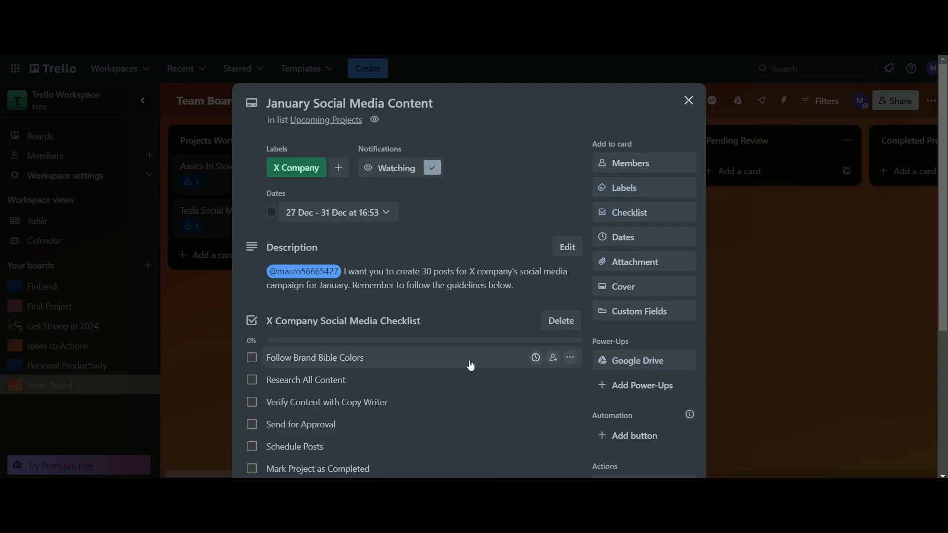
Step: Attach the Flip charts folder from Google Drive to the January Social Media Content card
scroll(472, 364, "down", 3)
left_click(637, 360)
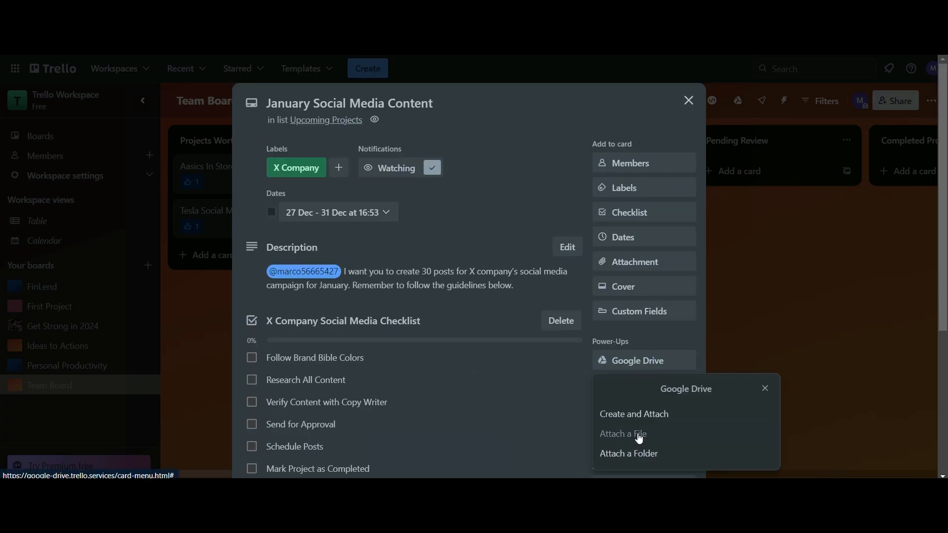
left_click(638, 434)
left_click(676, 438)
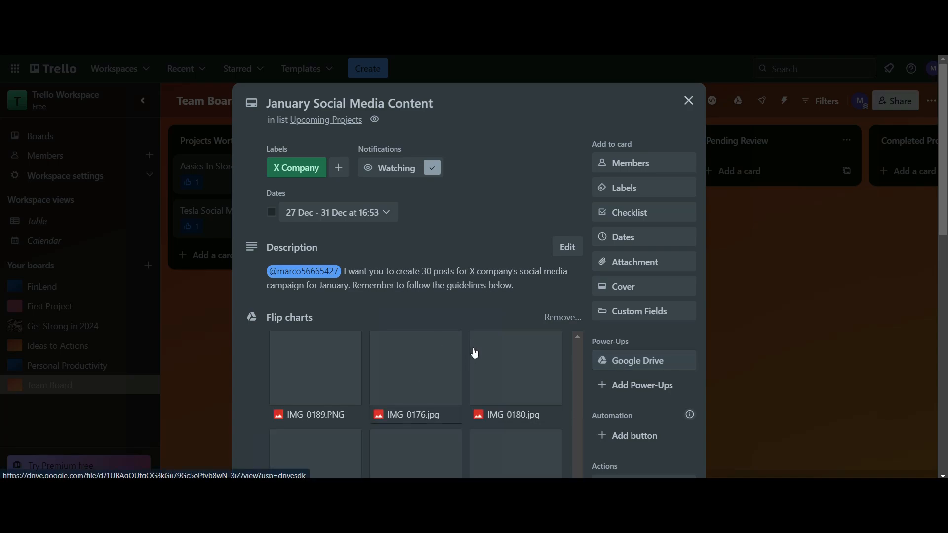
Step: Examine the image previews of the attached Flip charts folder in the January Social Media Content card
scroll(466, 375, "down", 4)
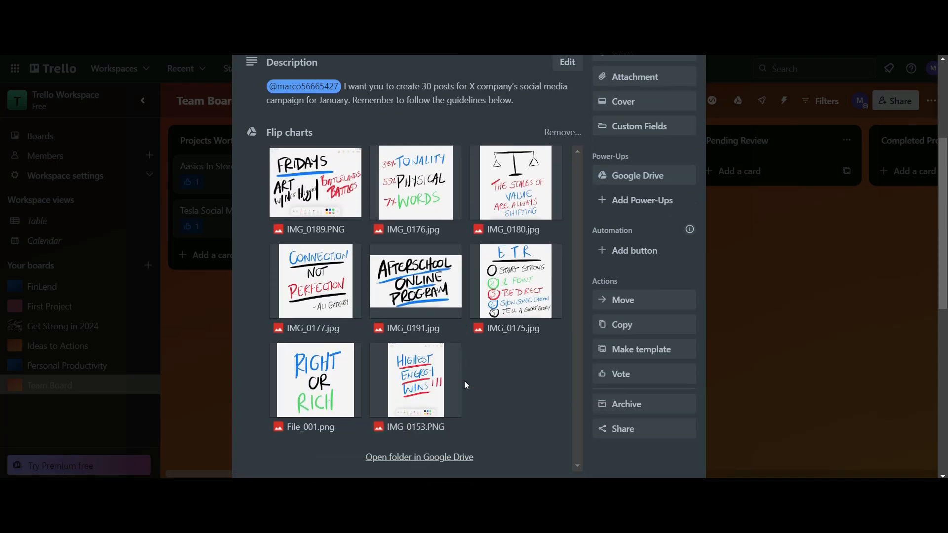
scroll(464, 378, "up", 3)
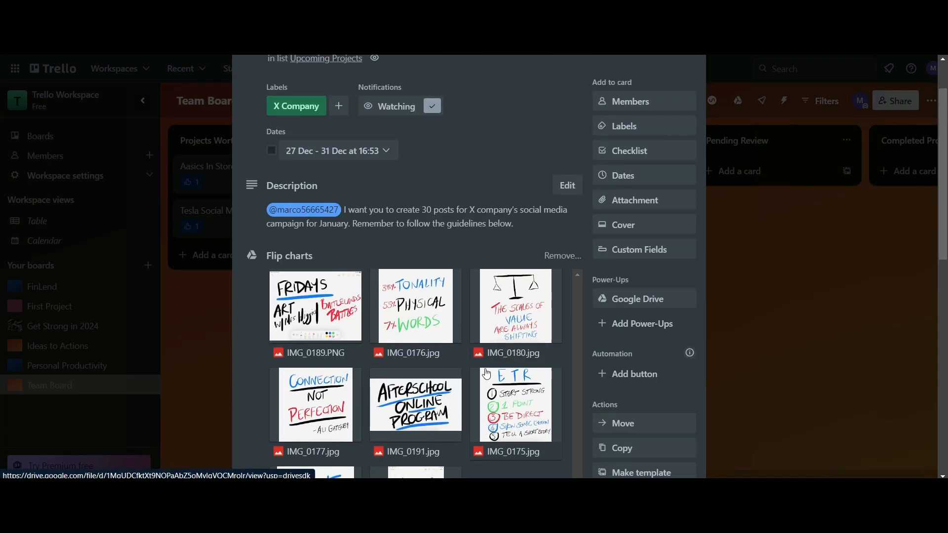
scroll(486, 374, "down", 4)
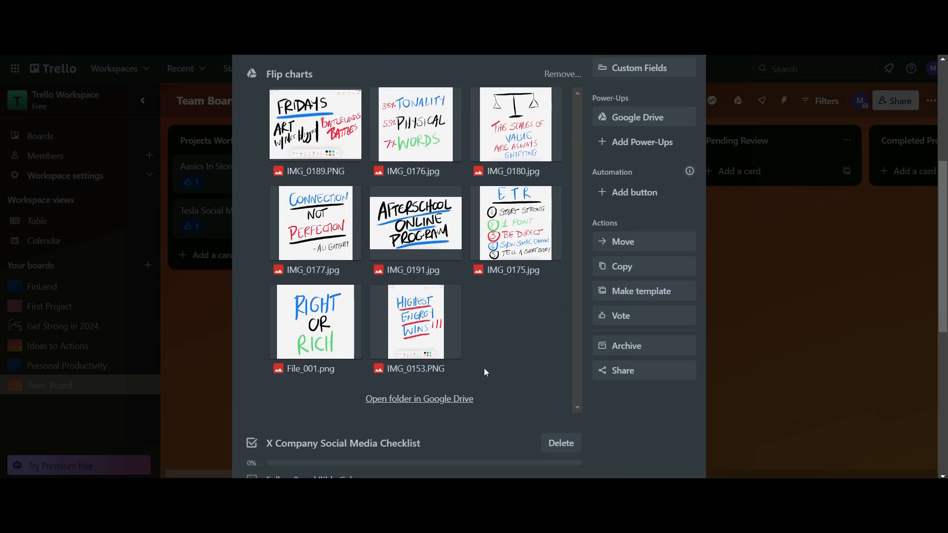
scroll(484, 369, "up", 3)
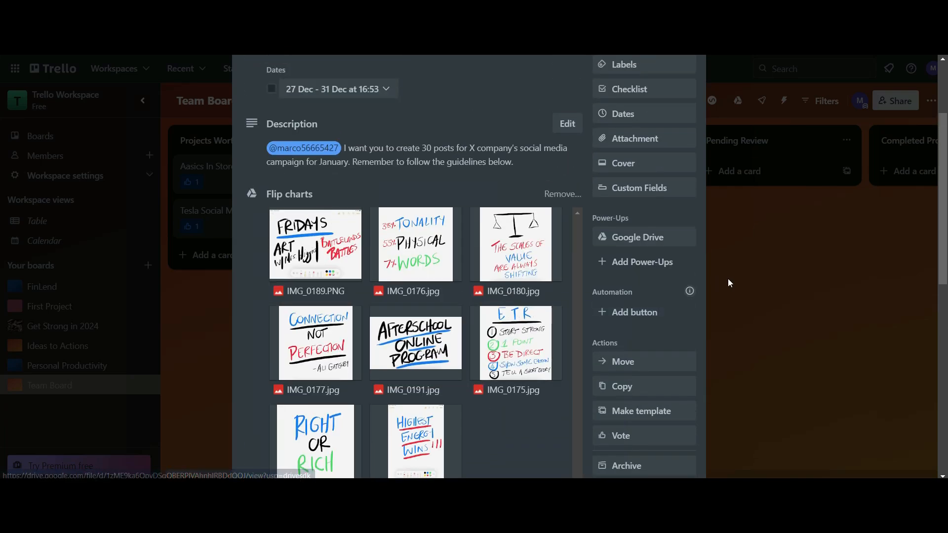
scroll(464, 279, "up", 3)
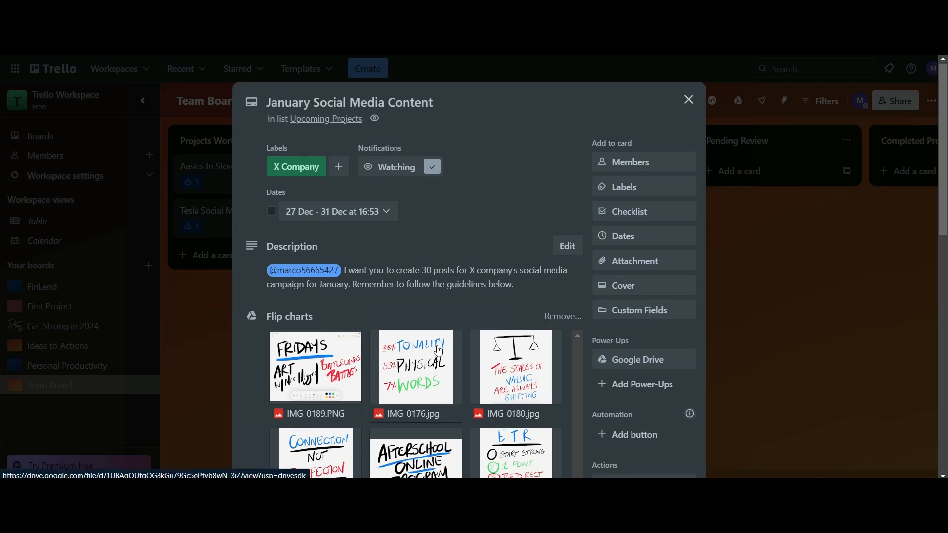
scroll(430, 346, "down", 2)
scroll(432, 351, "down", 3)
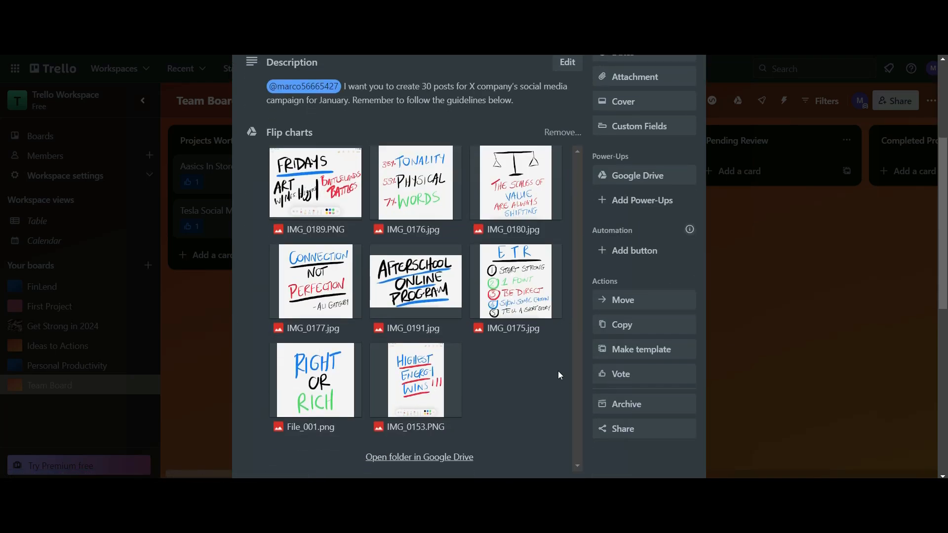
scroll(552, 376, "down", 3)
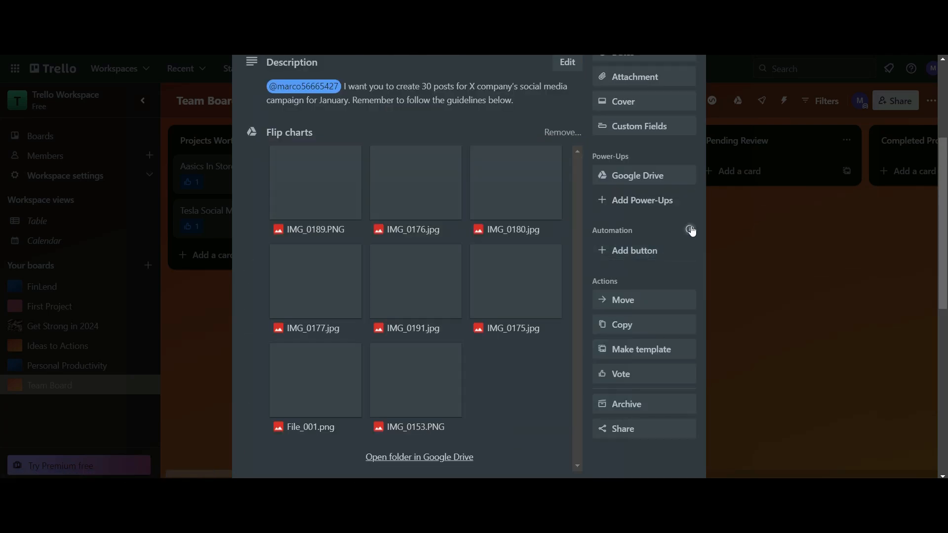
Step: Open the automation directory for the board, review the automation tips, and view the examples of rules
left_click(690, 229)
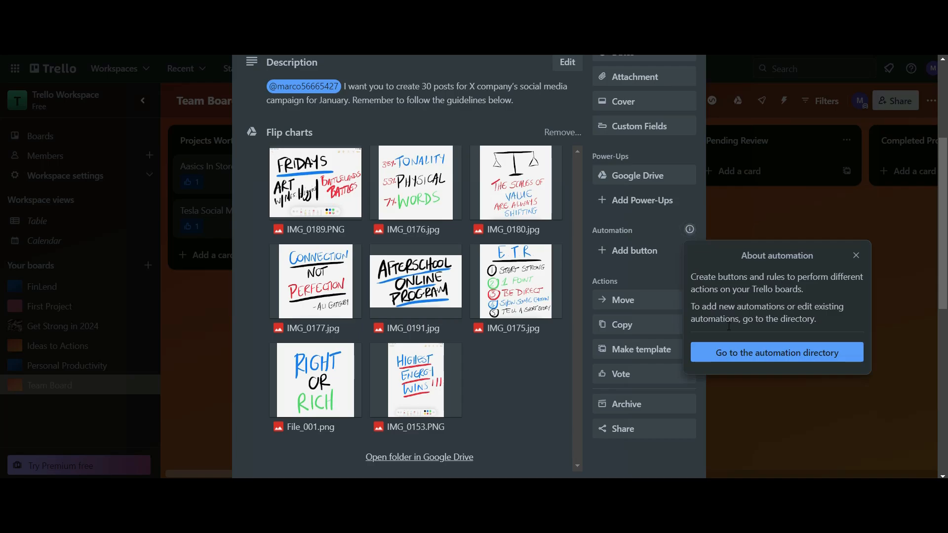
left_click(745, 353)
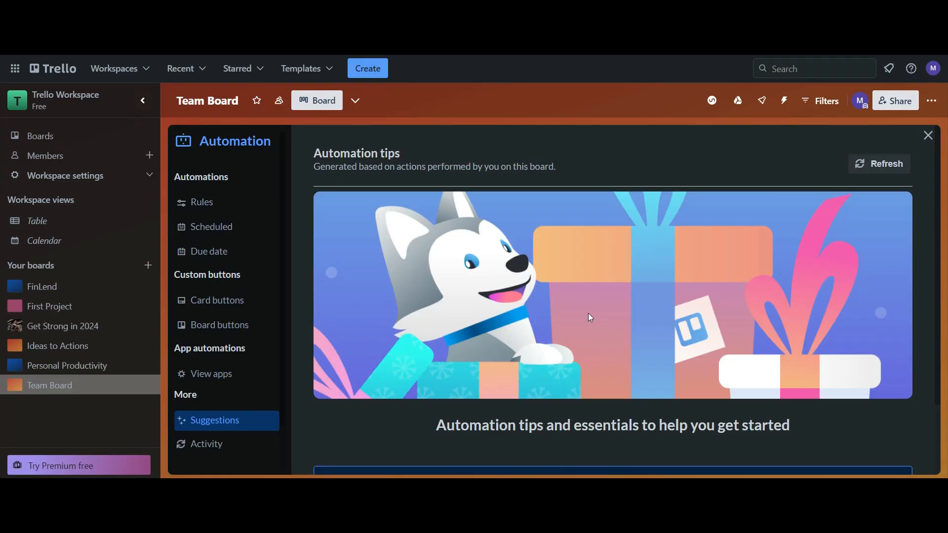
scroll(709, 313, "down", 2)
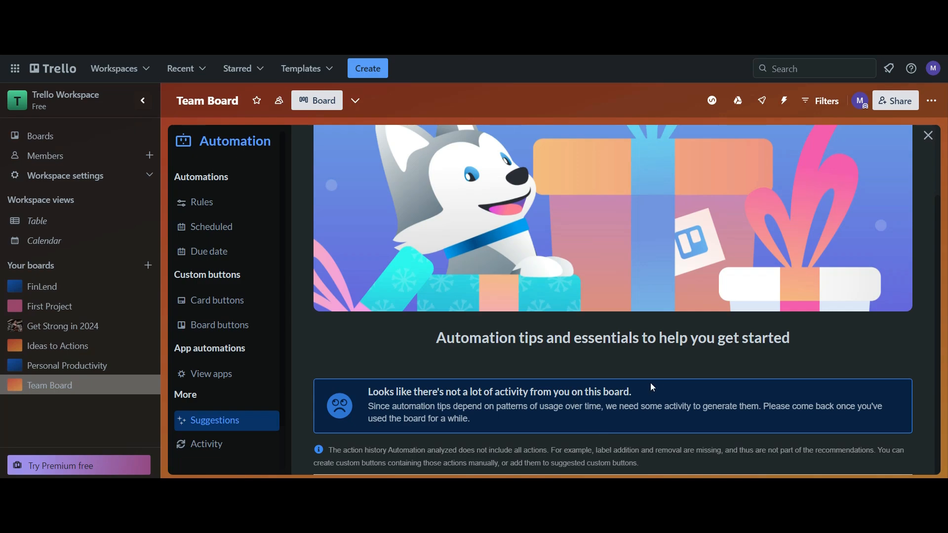
left_click(201, 203)
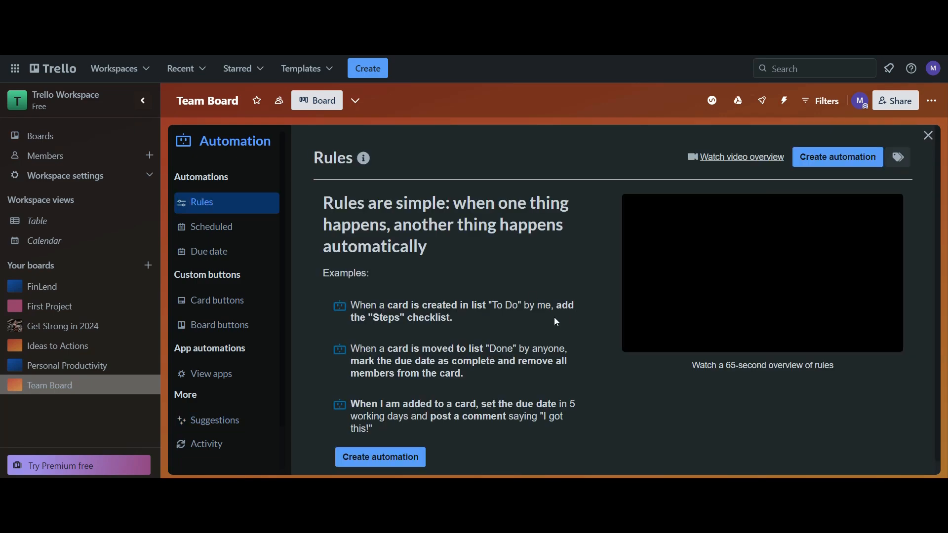
scroll(563, 346, "down", 1)
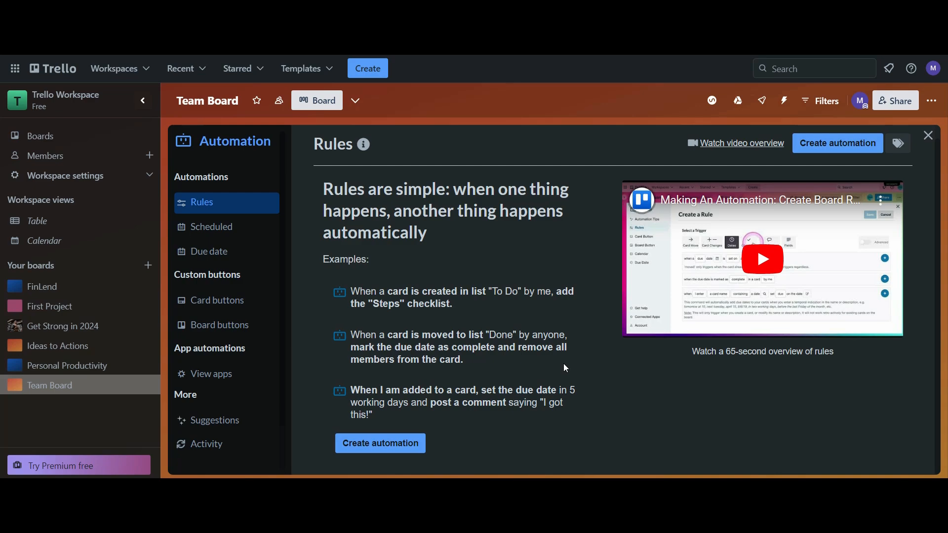
Step: Start a new automation rule and add the Card Changes trigger for when the board member's username is added to a card by me
left_click(374, 444)
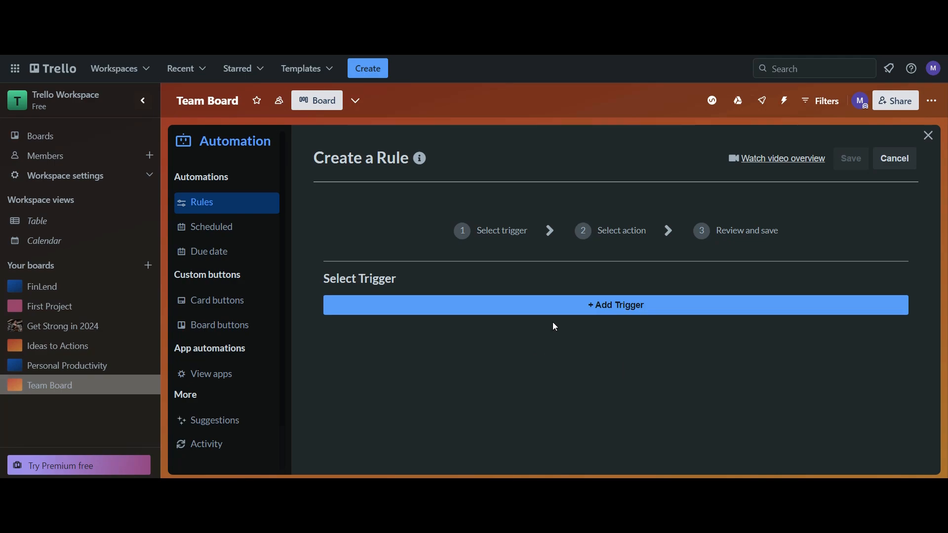
left_click(598, 305)
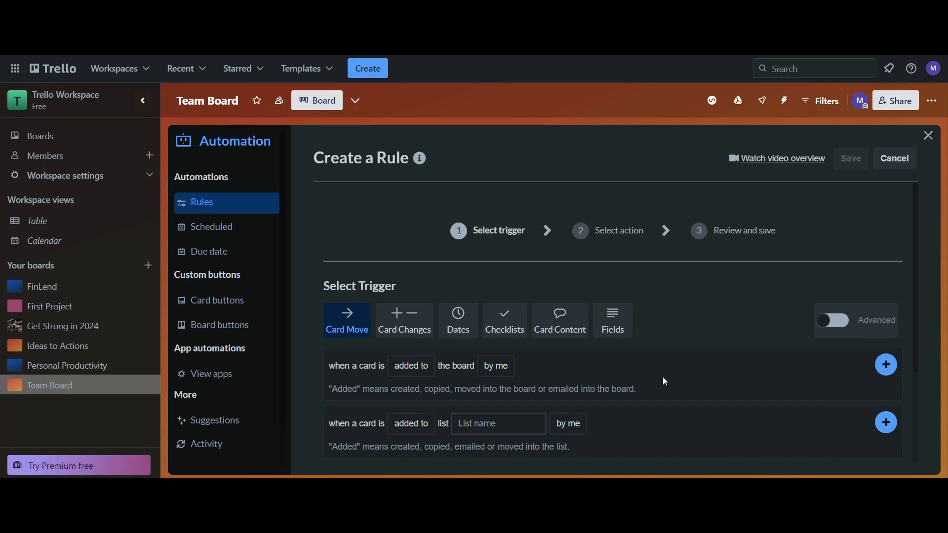
scroll(665, 381, "down", 3)
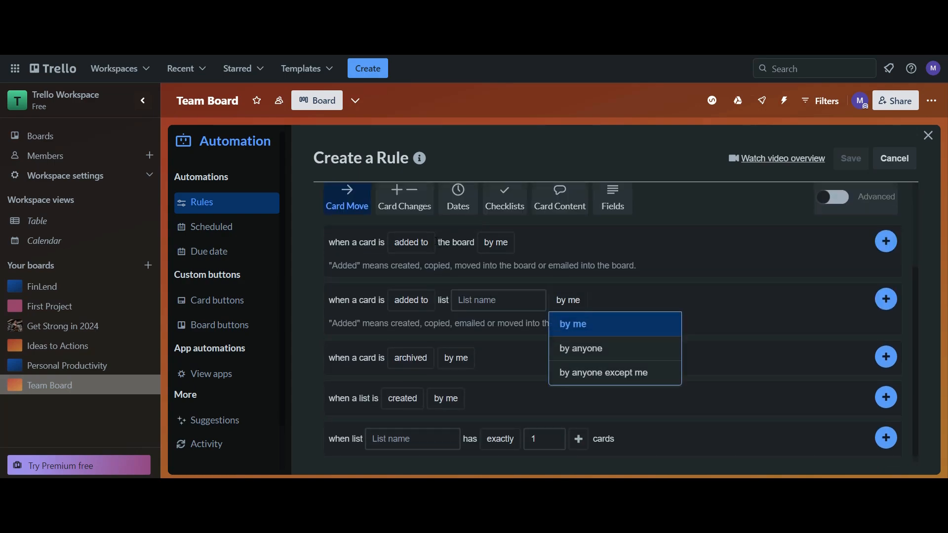
left_click(769, 320)
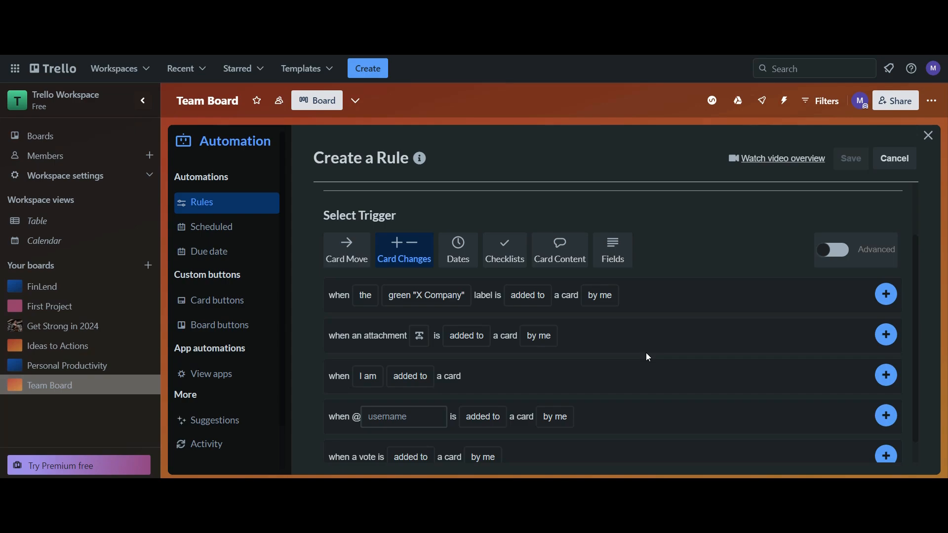
scroll(646, 354, "down", 1)
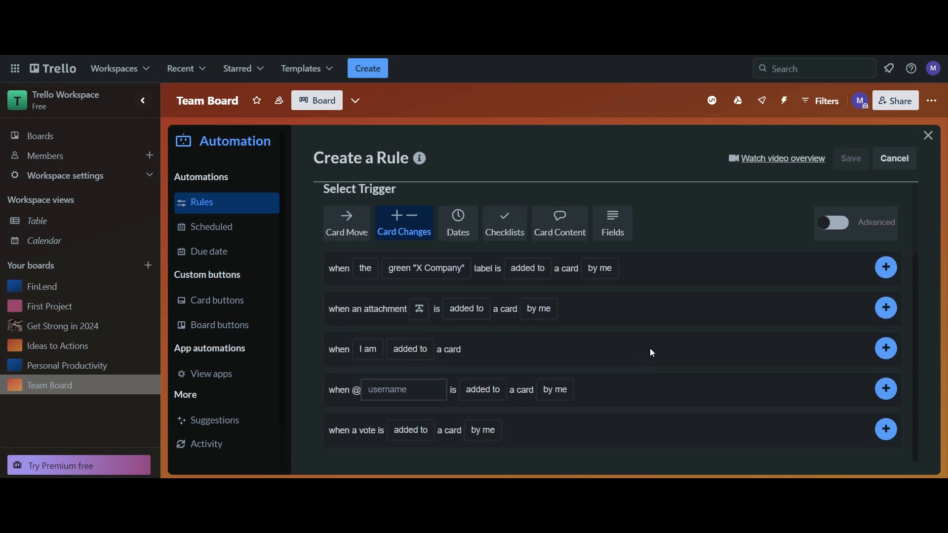
left_click(887, 390)
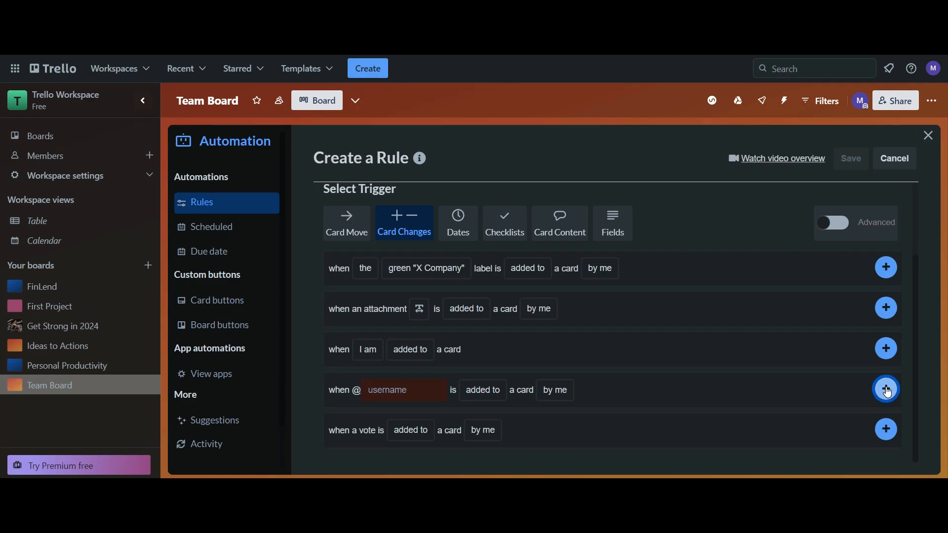
left_click(374, 390)
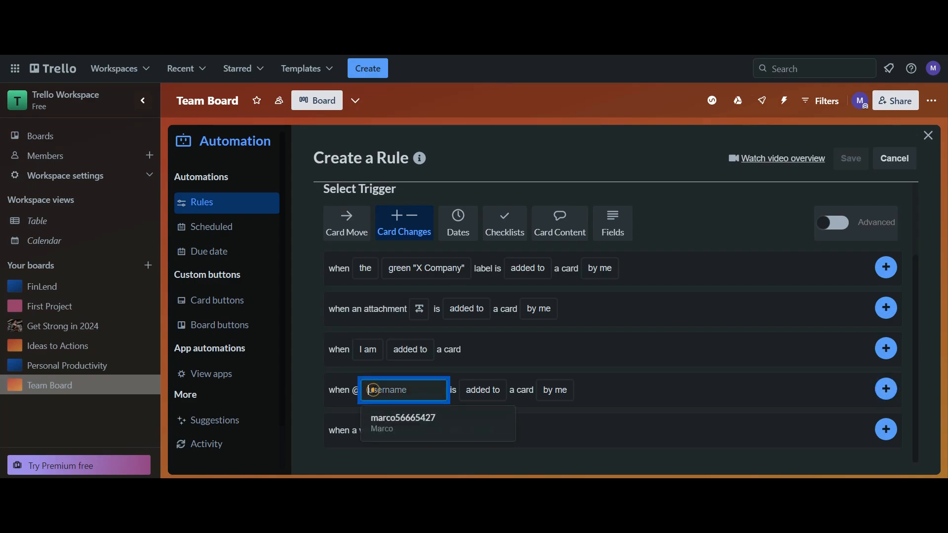
left_click(396, 427)
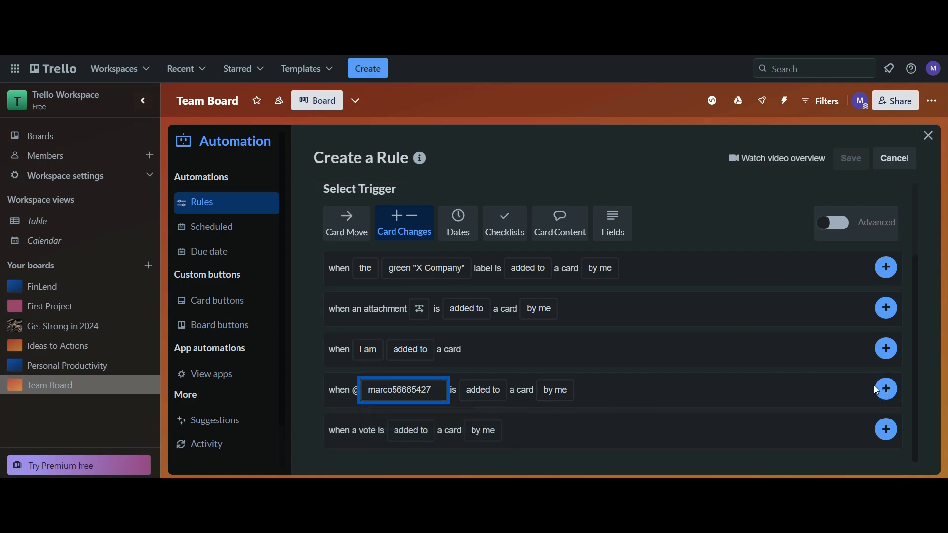
left_click(661, 399)
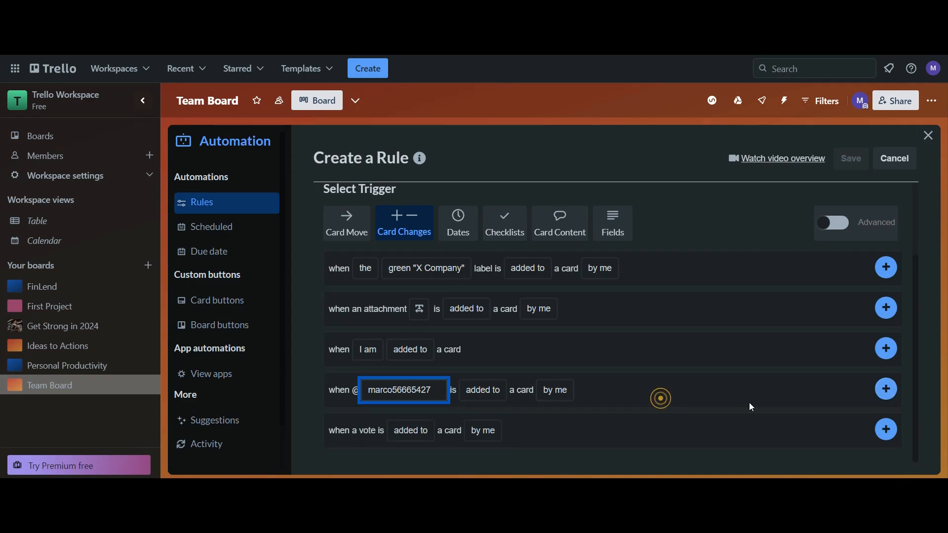
left_click(886, 388)
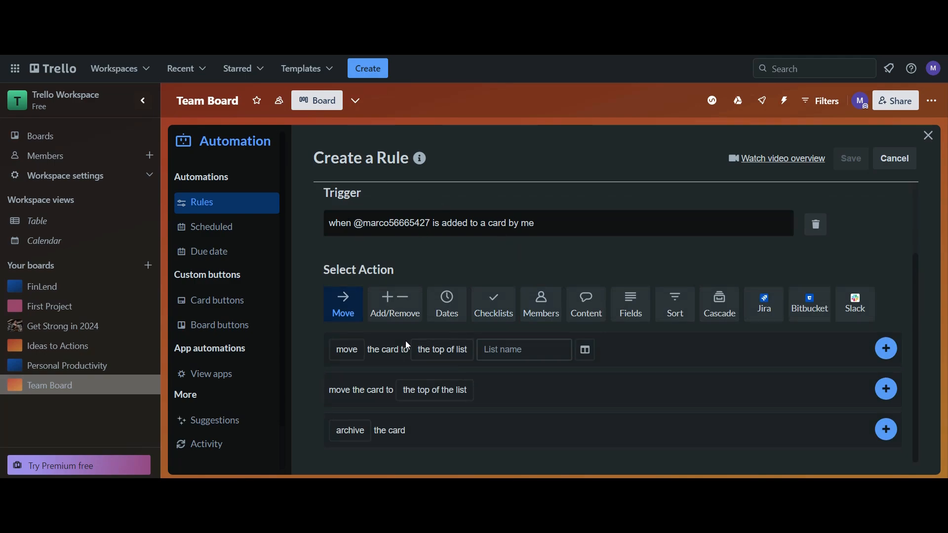
Step: Add the action that moves the card to the top of list Current Projects, and save the rule
left_click(493, 349)
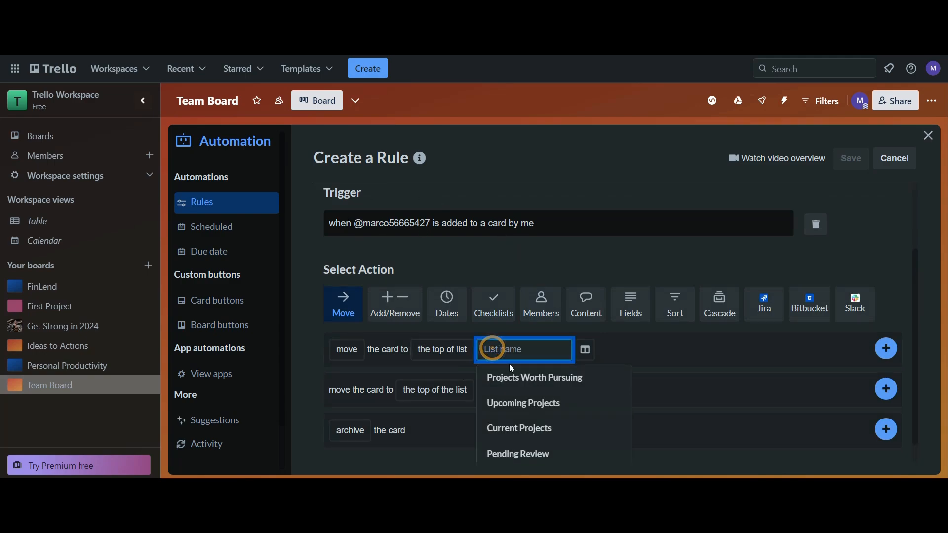
left_click(549, 433)
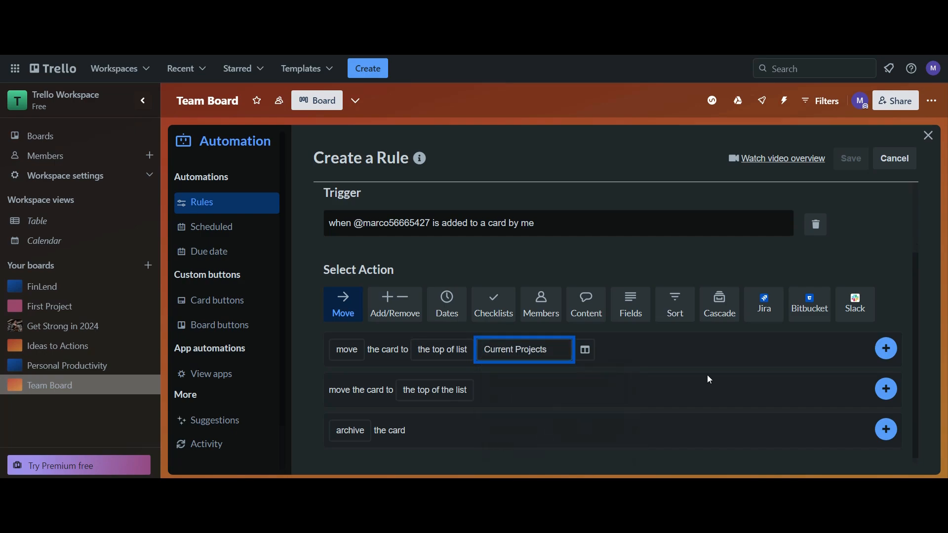
left_click(452, 394)
left_click(860, 365)
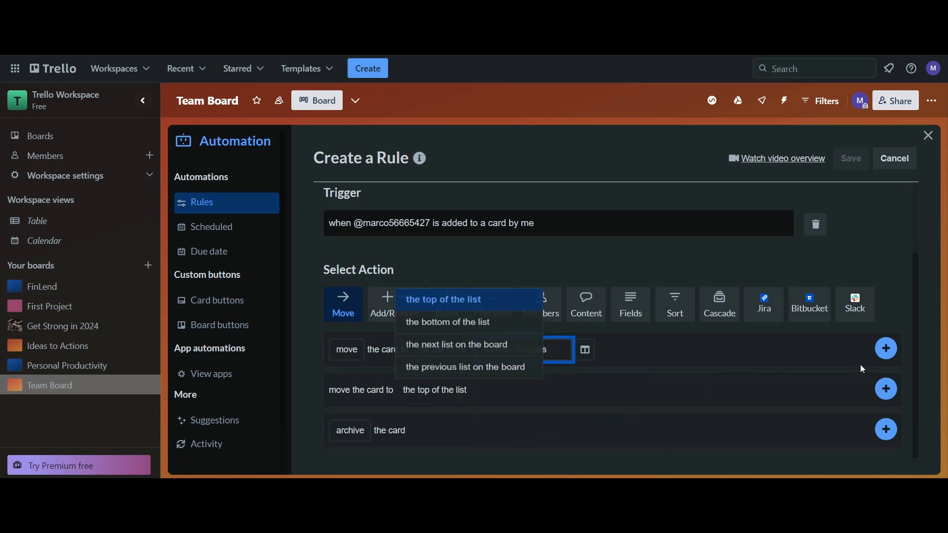
left_click(882, 349)
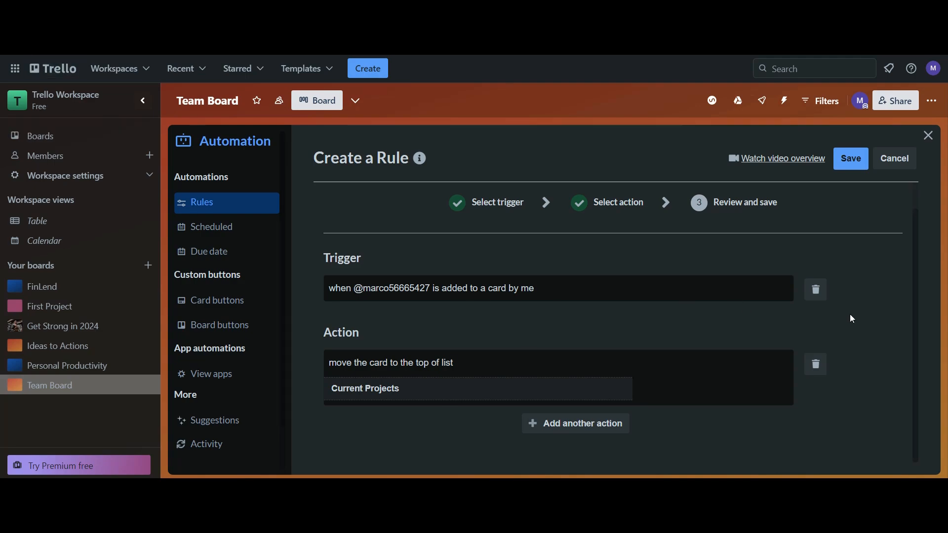
left_click(853, 160)
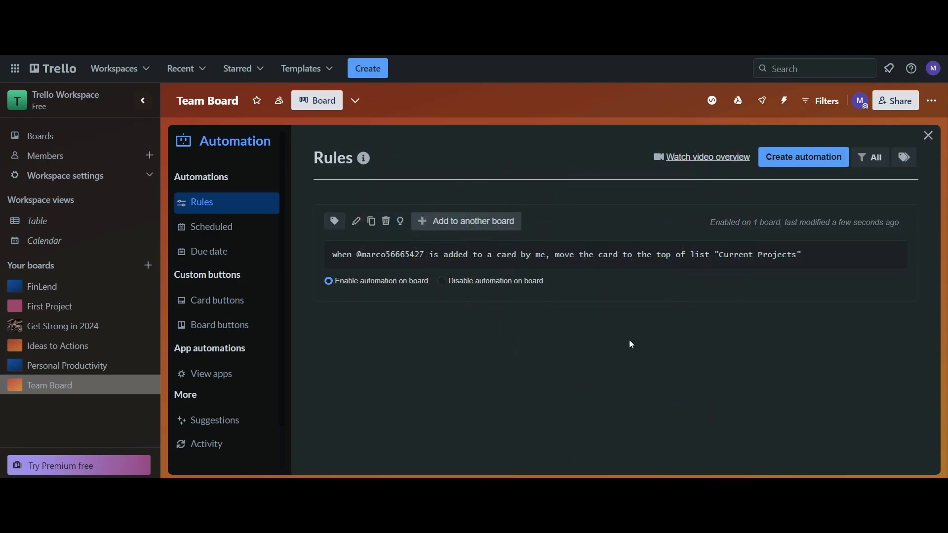
Step: Return to the board and add the board member to the Aasics In Store Activations card to test the rule
left_click(386, 368)
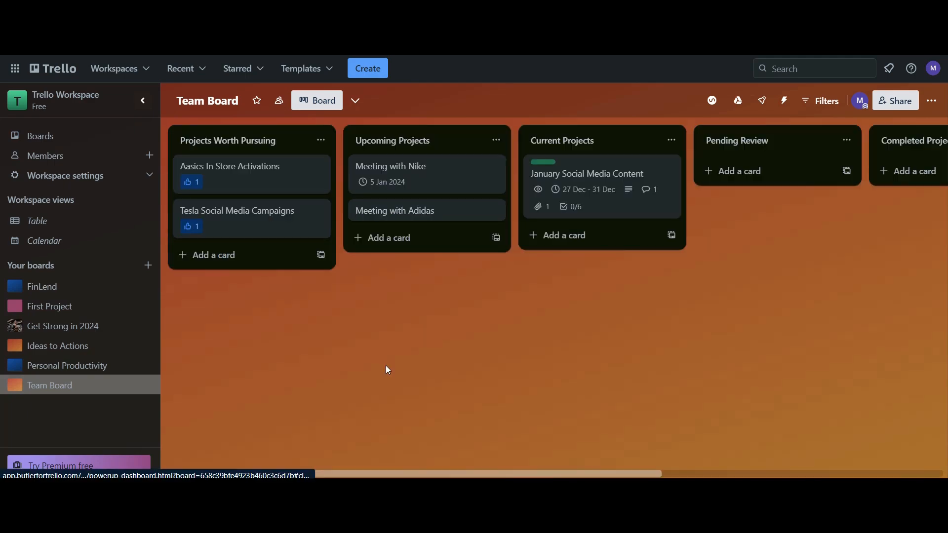
left_click(244, 180)
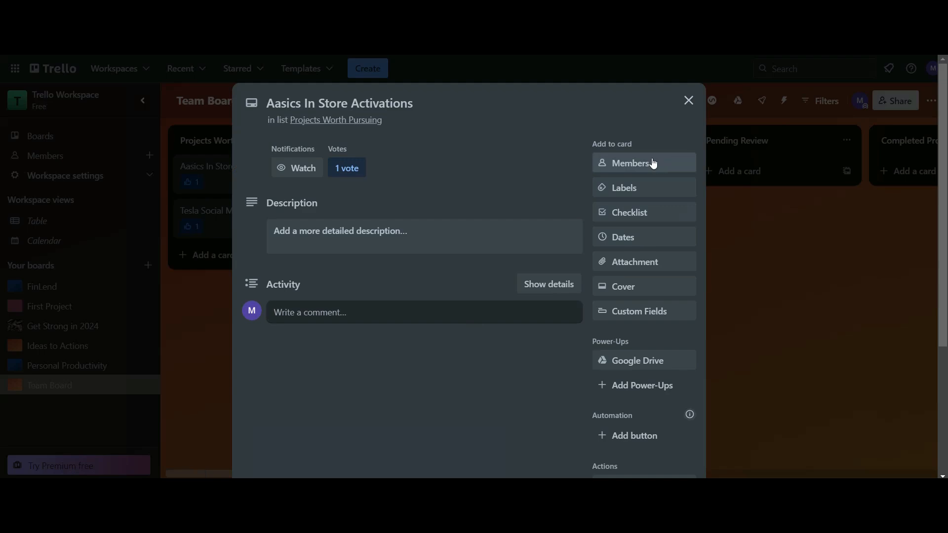
left_click(655, 163)
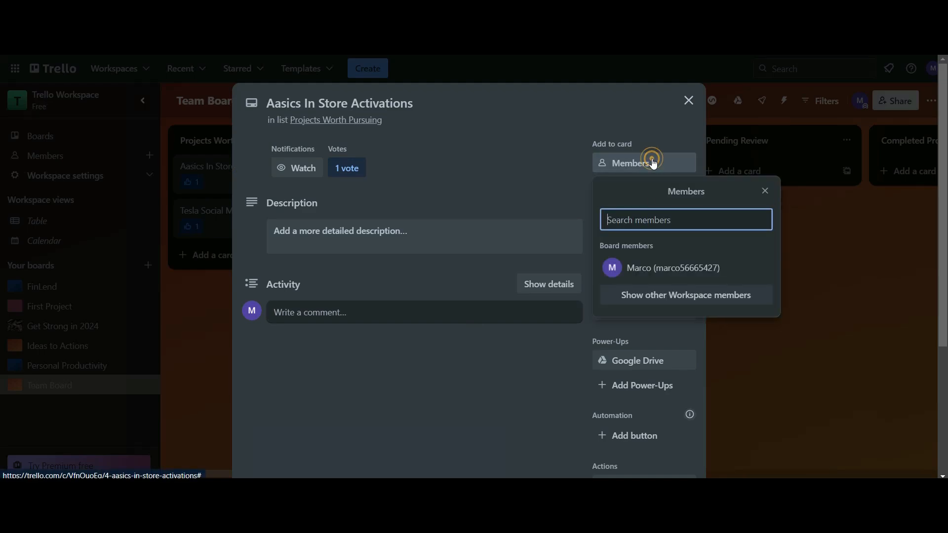
left_click(657, 267)
left_click(555, 175)
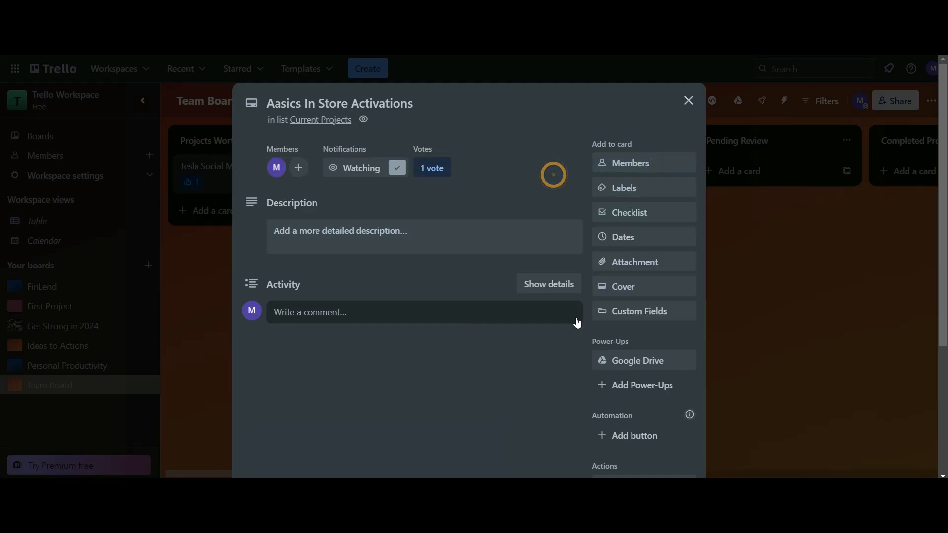
left_click(742, 301)
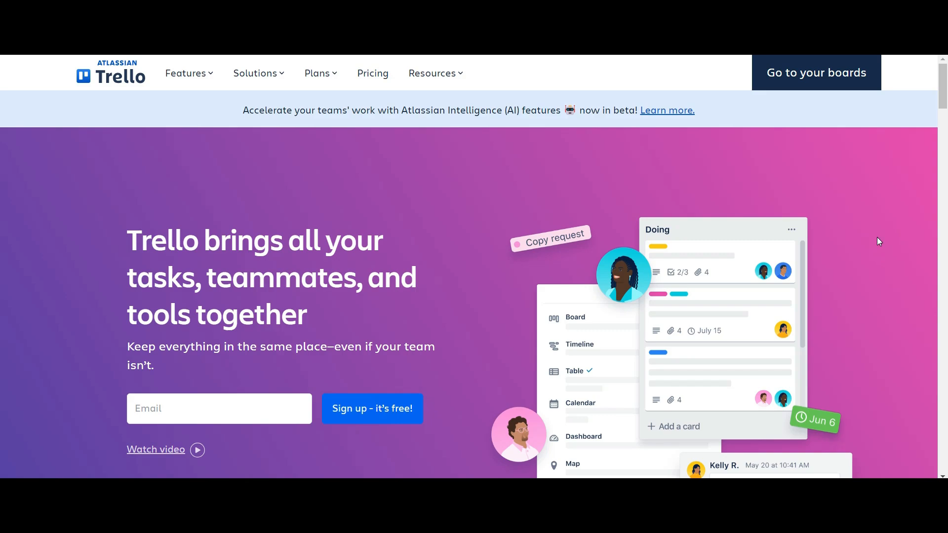
Step: Examine the Trello home page's overview of boards, lists, cards and project workflows
scroll(878, 238, "down", 8)
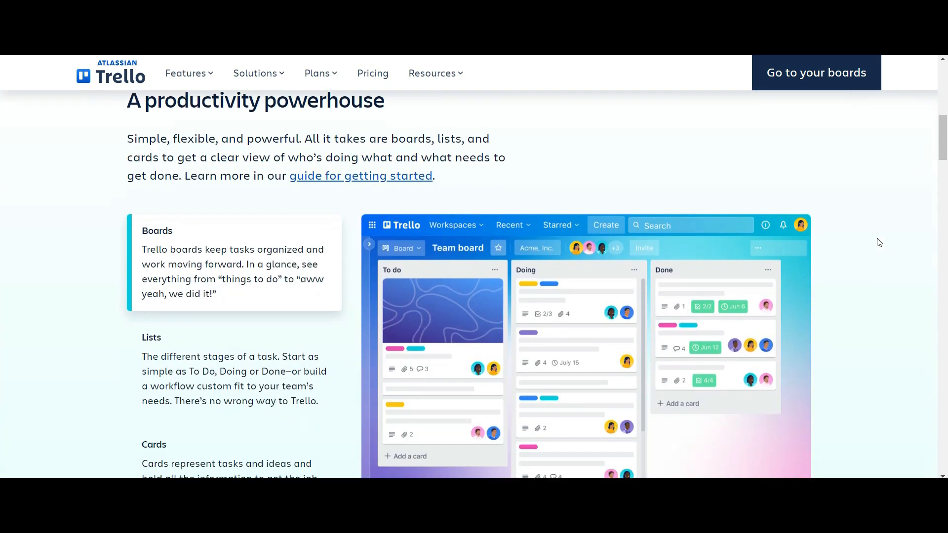
scroll(884, 274, "up", 1)
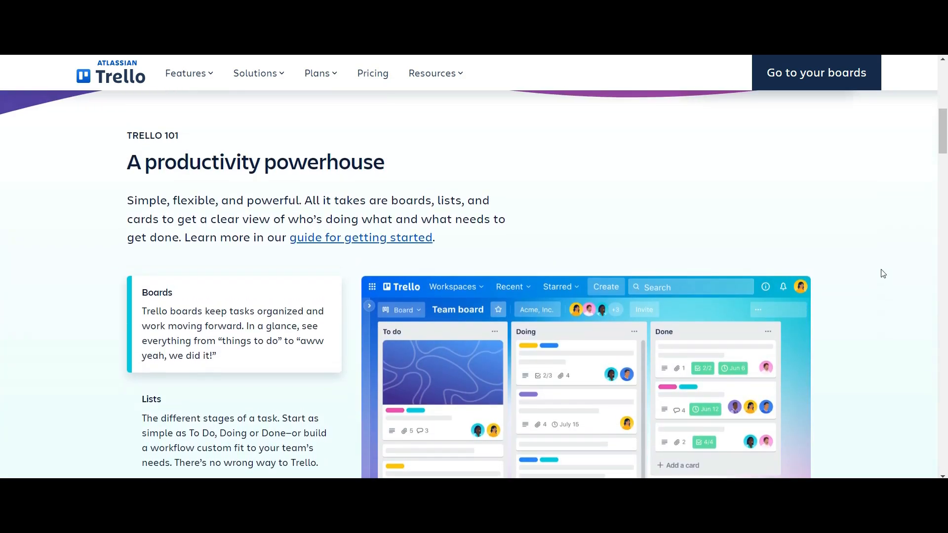
scroll(884, 274, "down", 8)
scroll(884, 273, "down", 2)
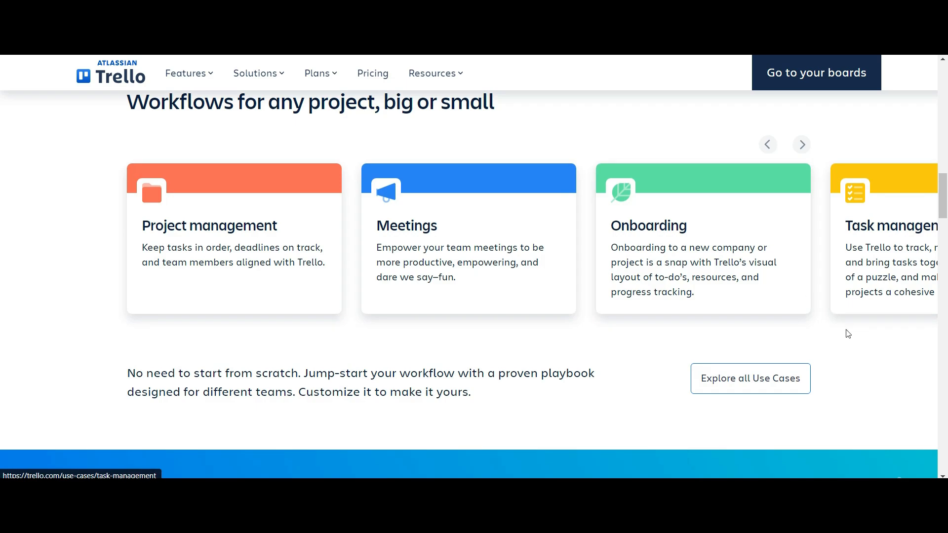
left_click_drag(849, 318, 887, 312)
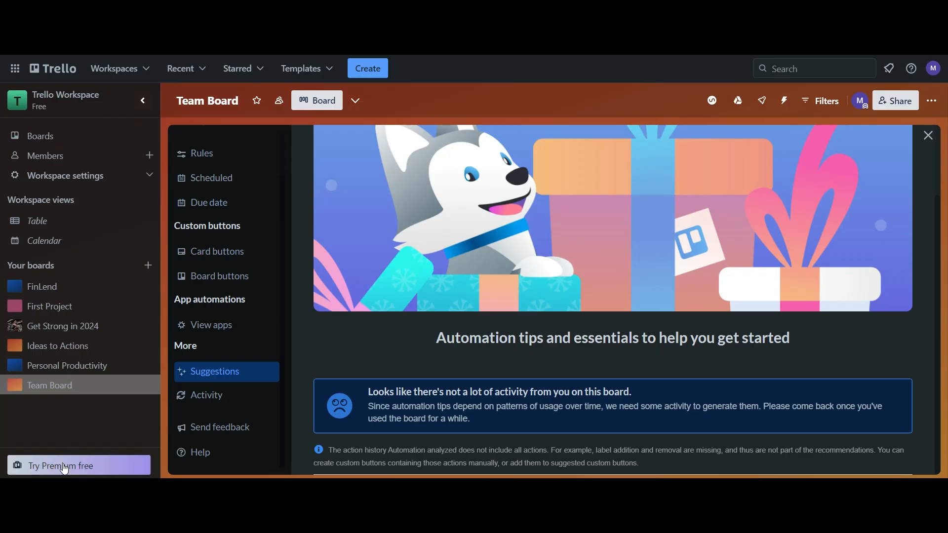
Step: Open the plan features from the Premium free trial offer and compare the Free, Standard, Premium and Enterprise plans
left_click(67, 467)
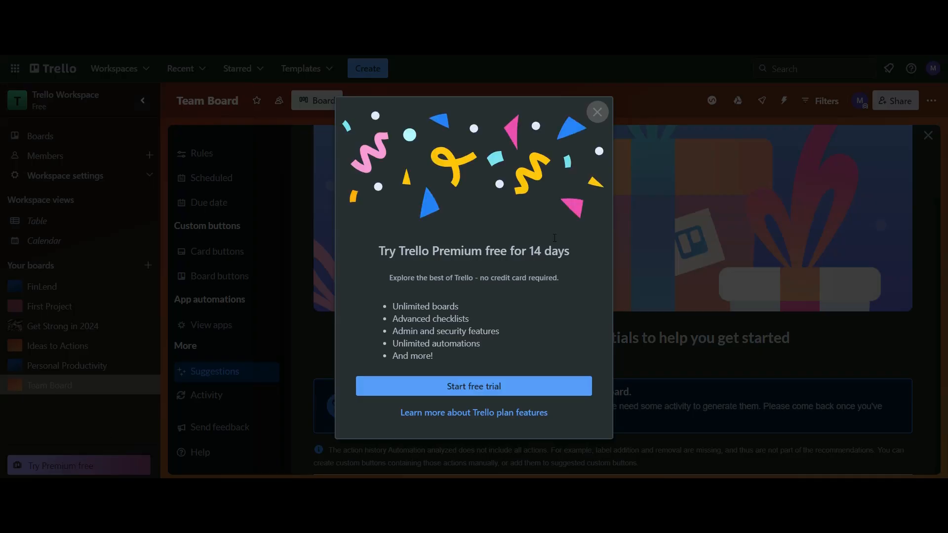
left_click(470, 416)
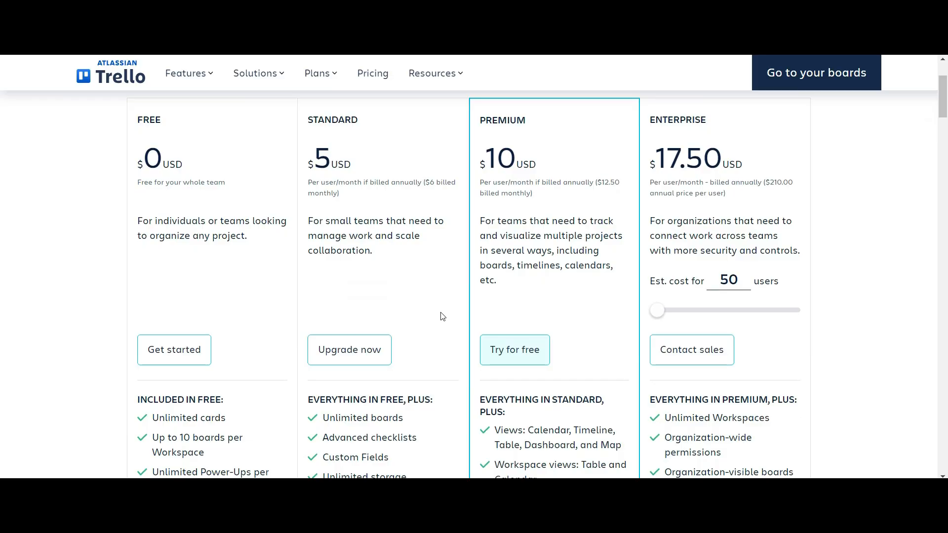
scroll(429, 299, "up", 3)
scroll(433, 303, "down", 2)
scroll(825, 321, "down", 5)
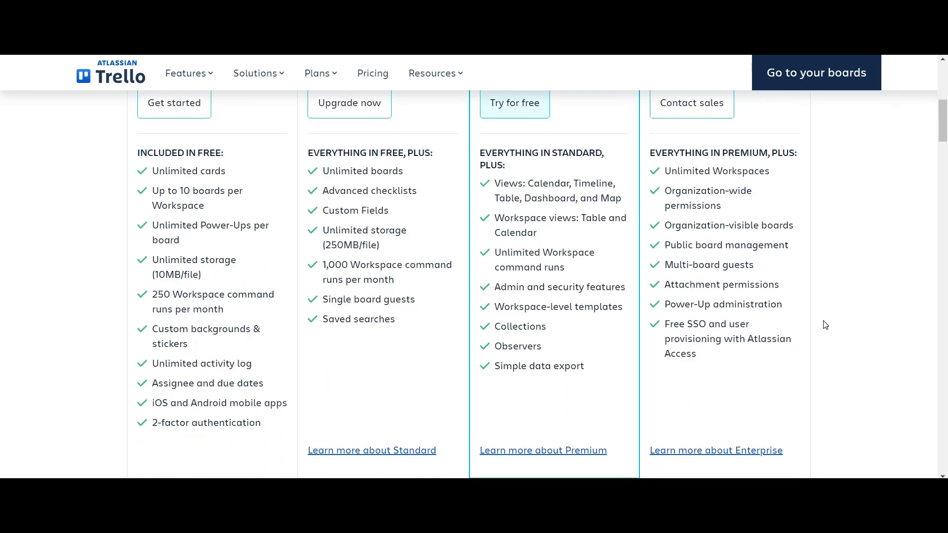
scroll(826, 325, "down", 9)
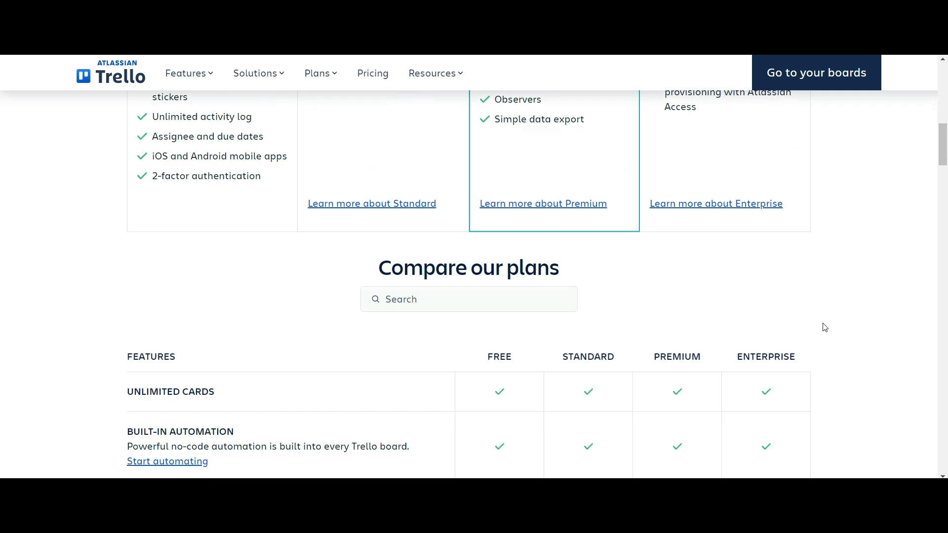
scroll(832, 333, "down", 1)
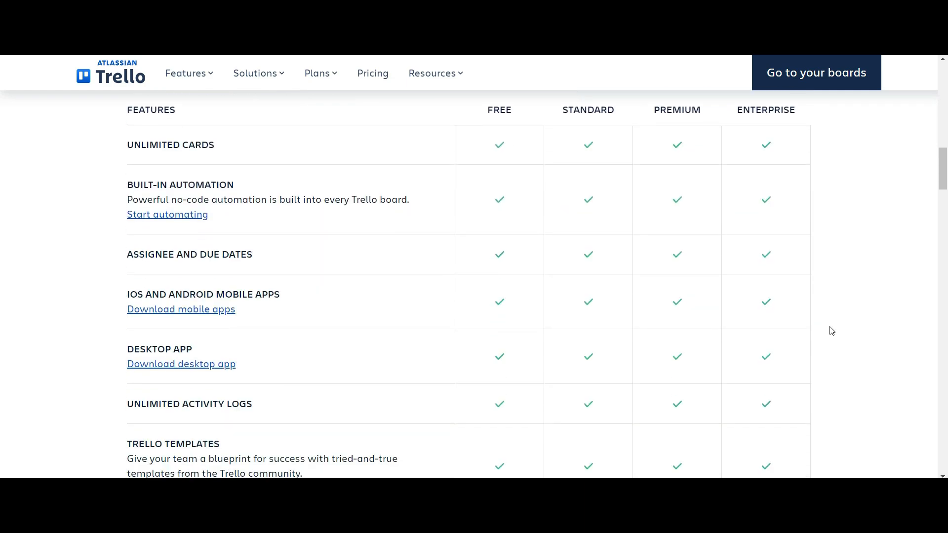
scroll(832, 333, "down", 10)
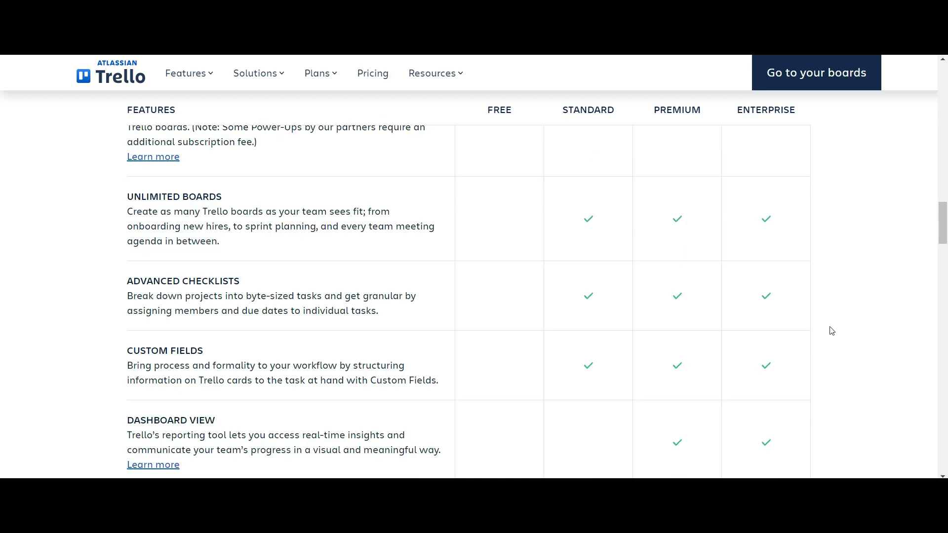
scroll(831, 329, "down", 12)
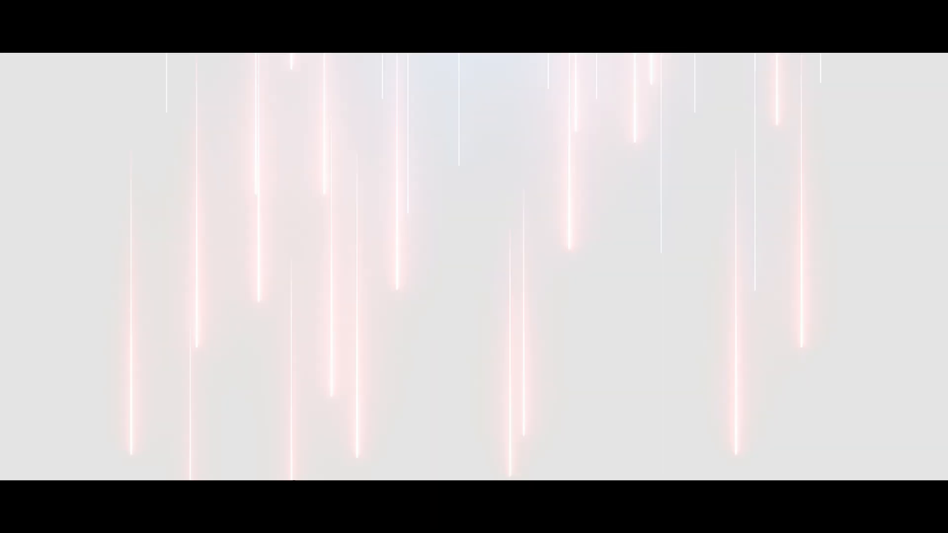